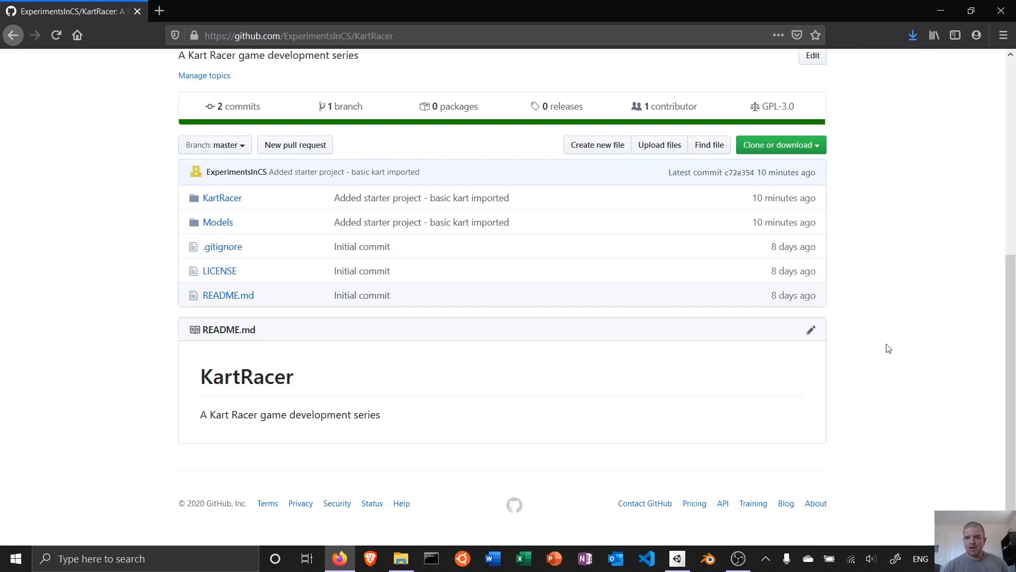
Look over the KartRacer repository page and its address, and view the files in the Models folder.
scroll(888, 349, "up", 5)
scroll(887, 363, "down", 3)
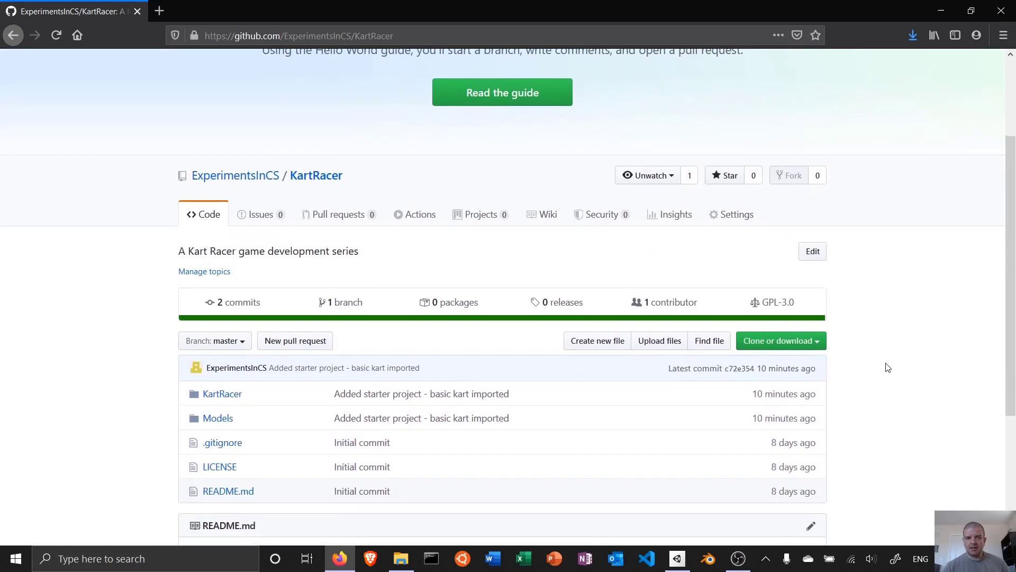
left_click(292, 35)
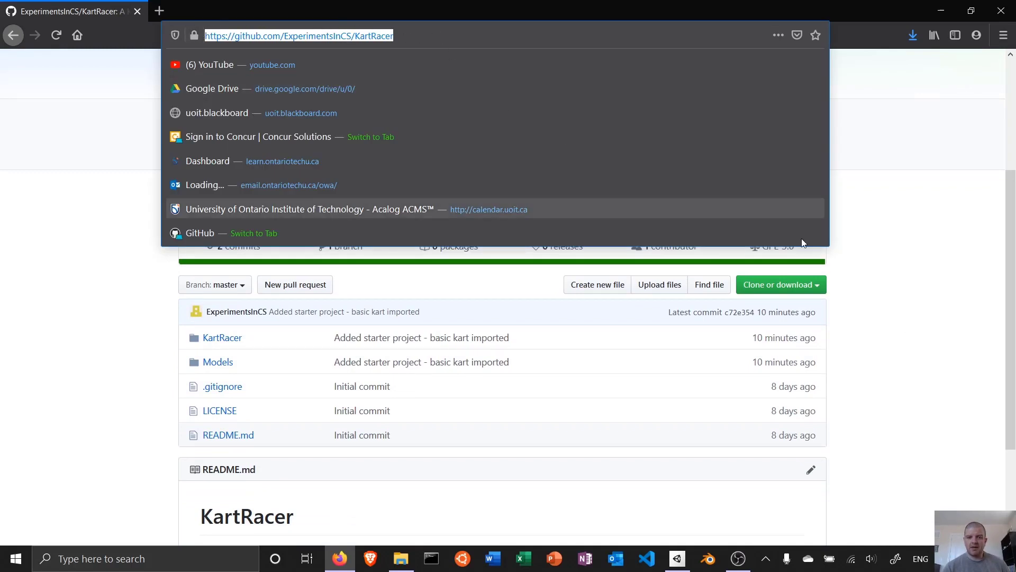
left_click(923, 312)
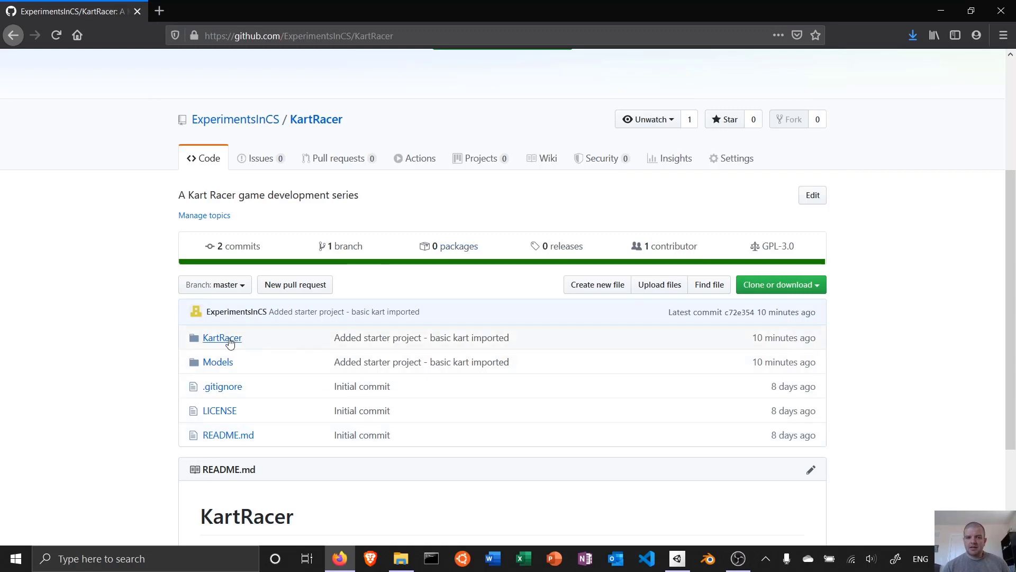
scroll(220, 335, "down", 2)
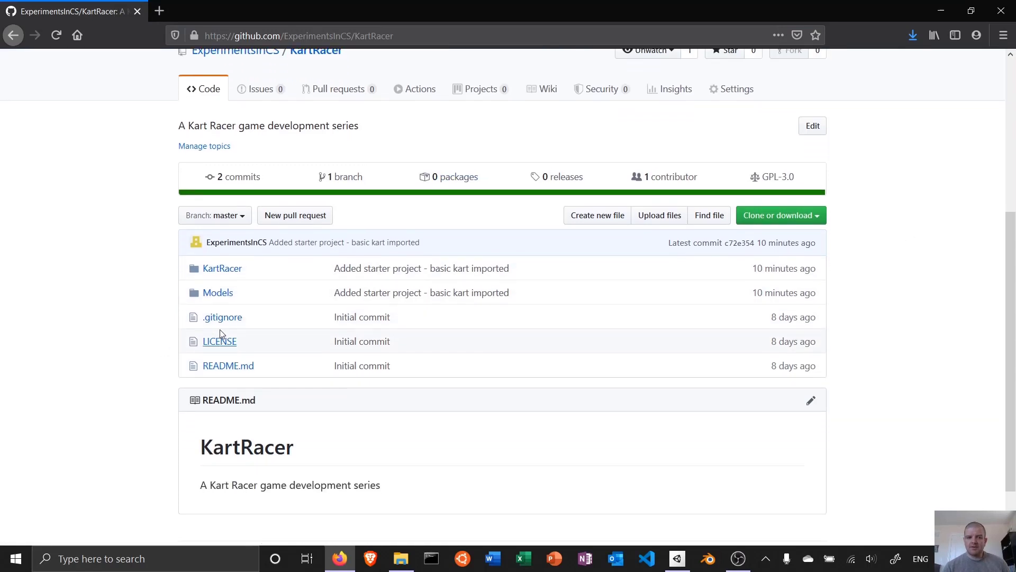
left_click(222, 292)
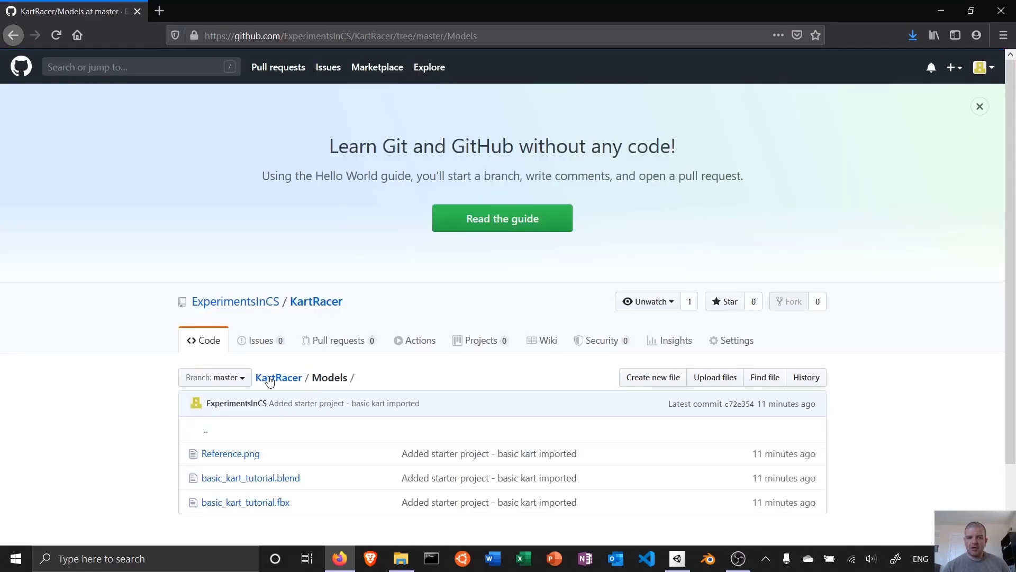
scroll(210, 394, "down", 2)
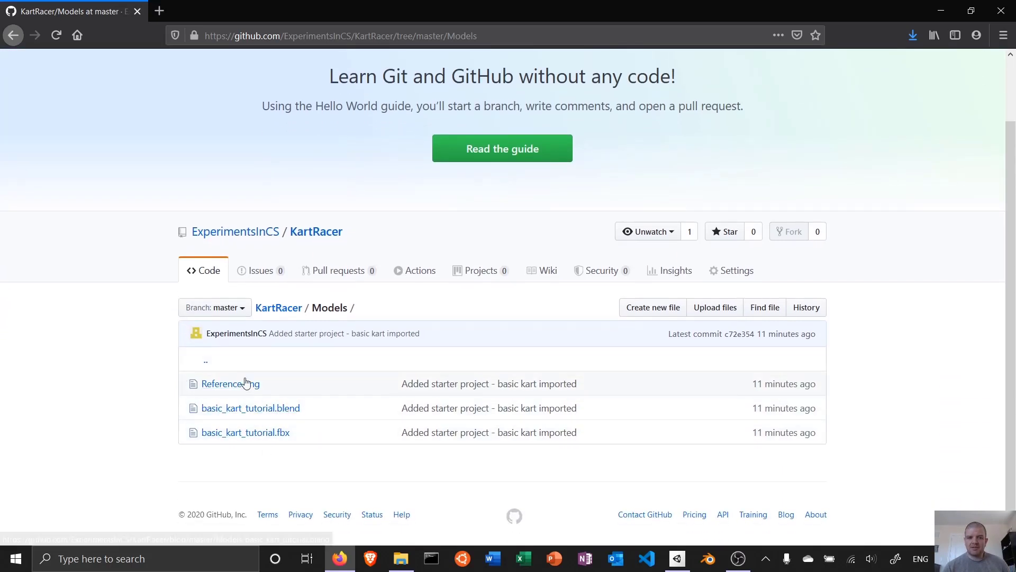
mouse_move(252, 238)
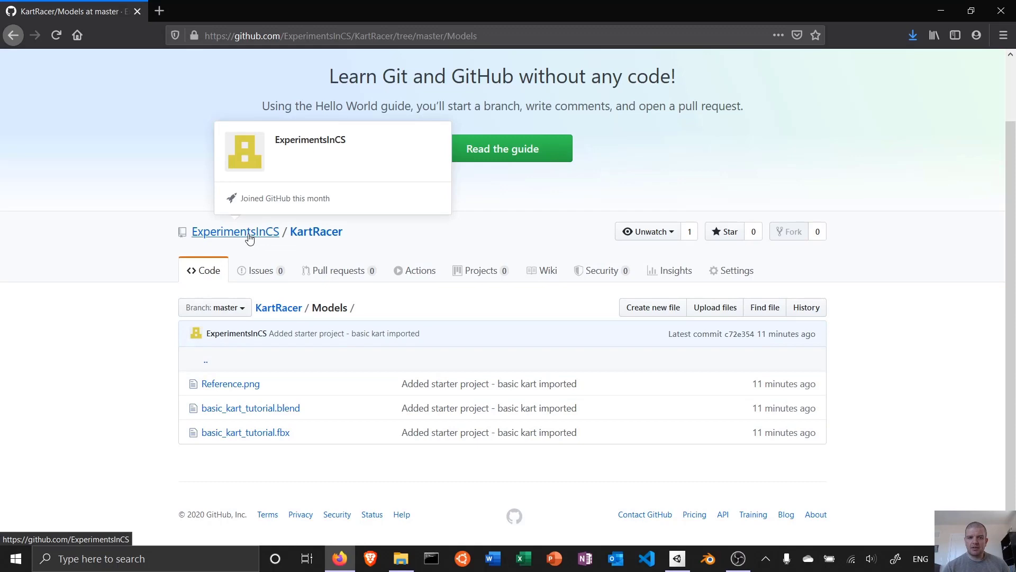
Open the KartRacer repository from the ExperimentsInCS profile and view the contents of its KartRacer project folder.
left_click(250, 237)
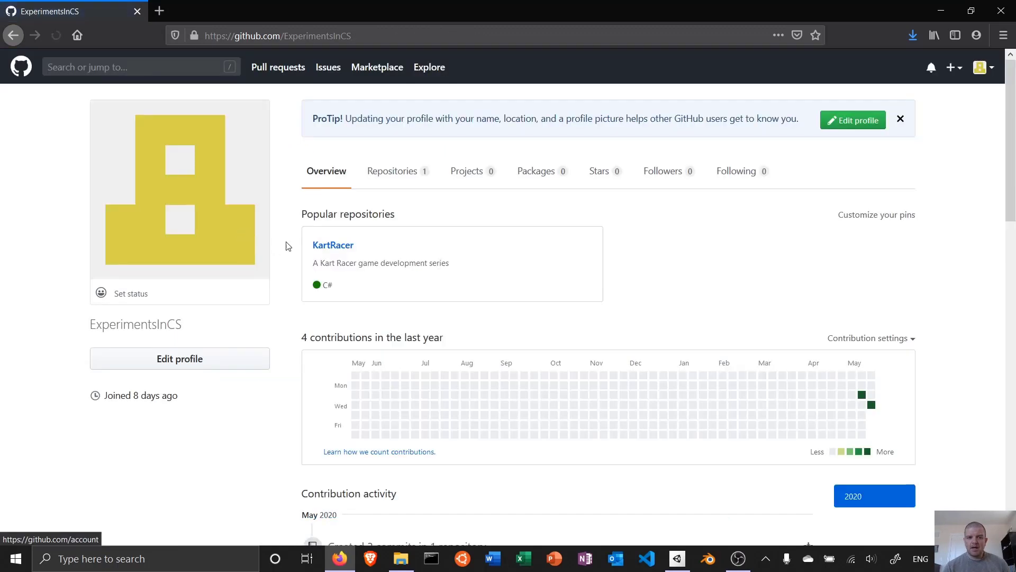
left_click(332, 245)
scroll(316, 315, "down", 3)
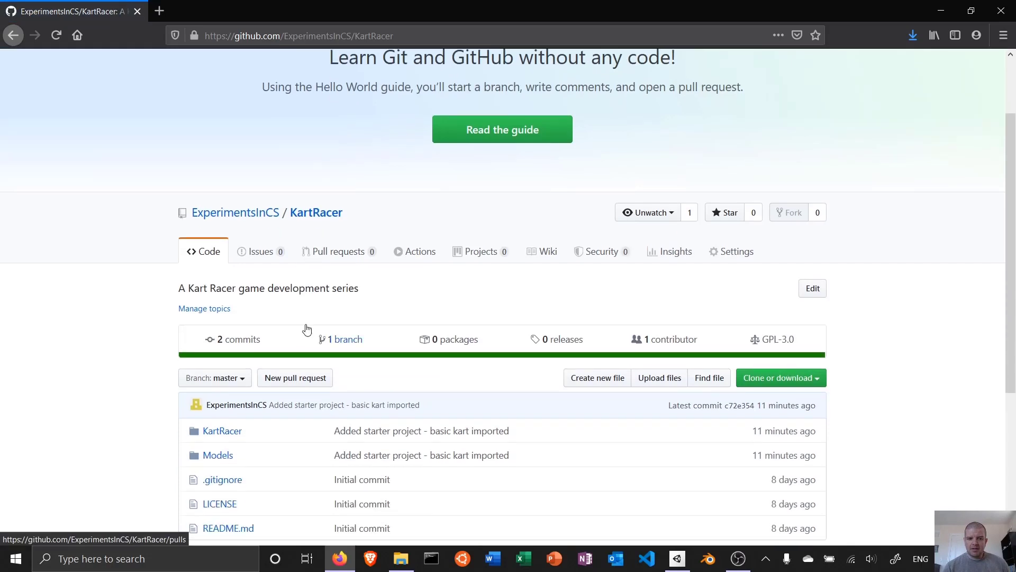
left_click(226, 381)
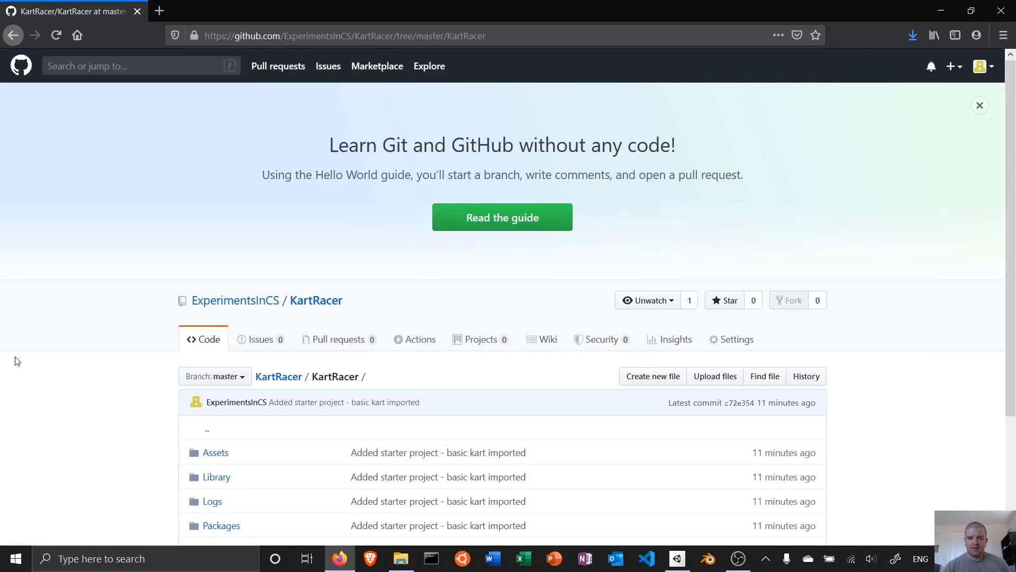
scroll(64, 352, "down", 3)
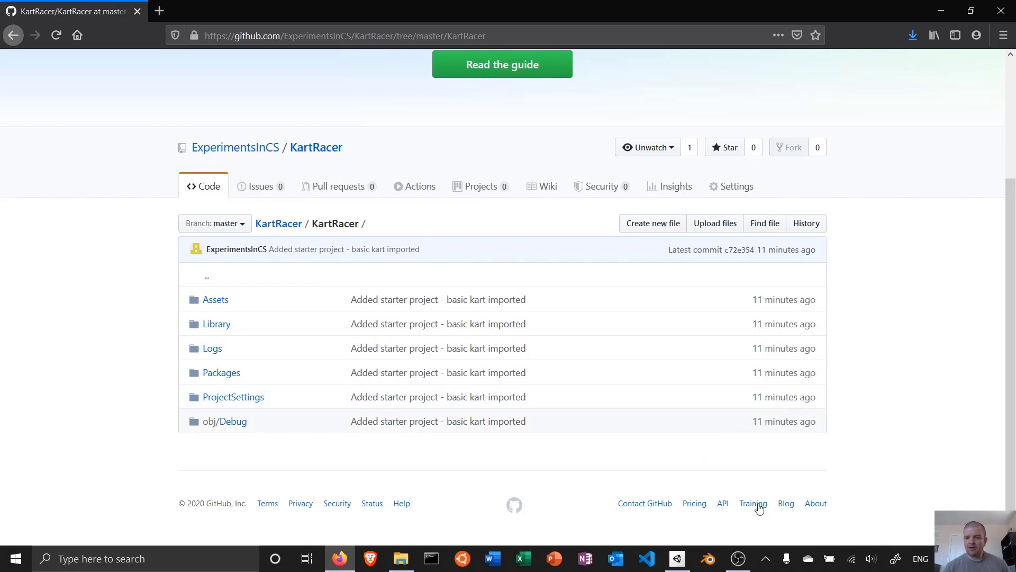
Switch to the KartRacer project in Unity and go through the Rotate, Scale, Rect and Transform tools.
left_click(680, 560)
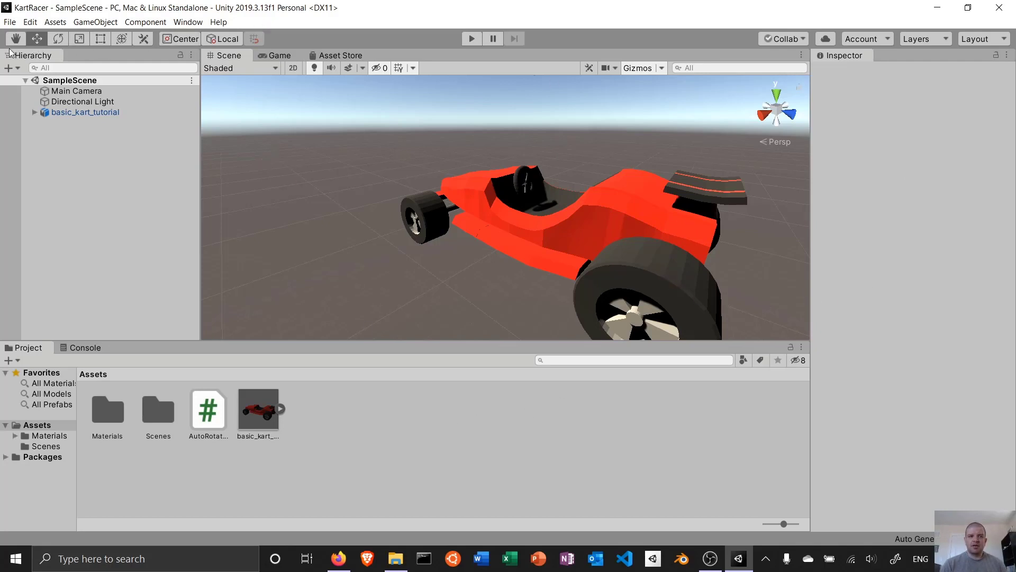
left_click(59, 39)
left_click(77, 42)
left_click(97, 41)
left_click(117, 42)
left_click(138, 42)
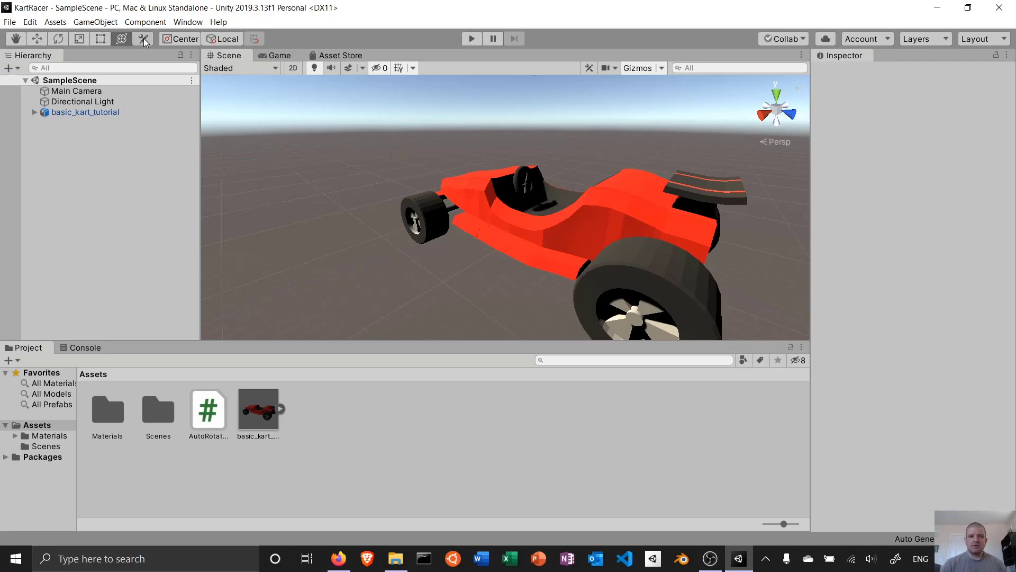
View the kart from another angle using the Hand tool, and go through the Move, Rotate and Scale tools.
left_click(16, 40)
left_click(16, 39)
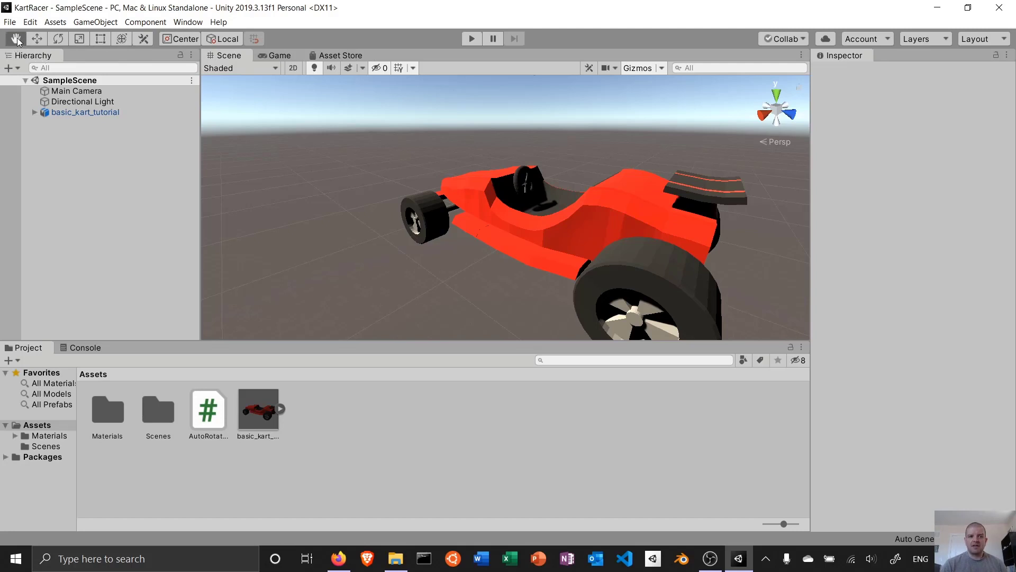
left_click_drag(404, 170, 360, 172)
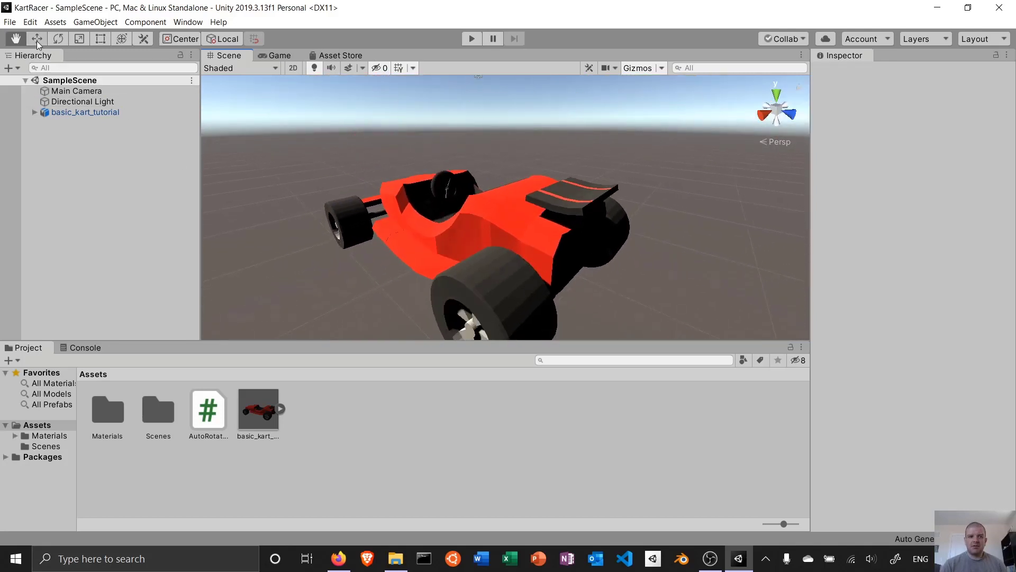
left_click(38, 39)
left_click(58, 39)
left_click(79, 39)
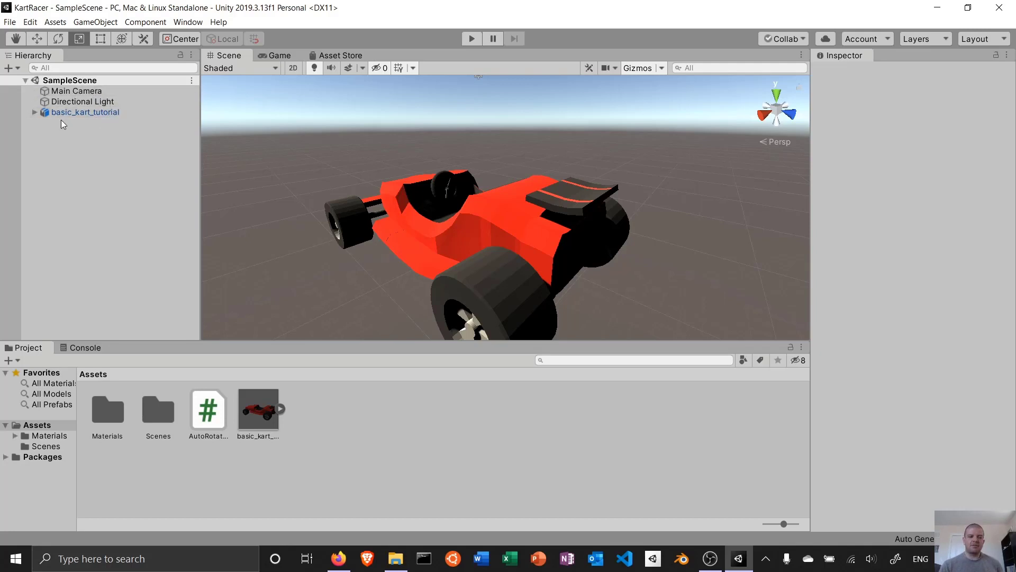
Expand basic_kart_tutorial and inspect its Body, RearAxle, LeftRearWheel and LeftFrontWheel parts.
left_click(34, 113)
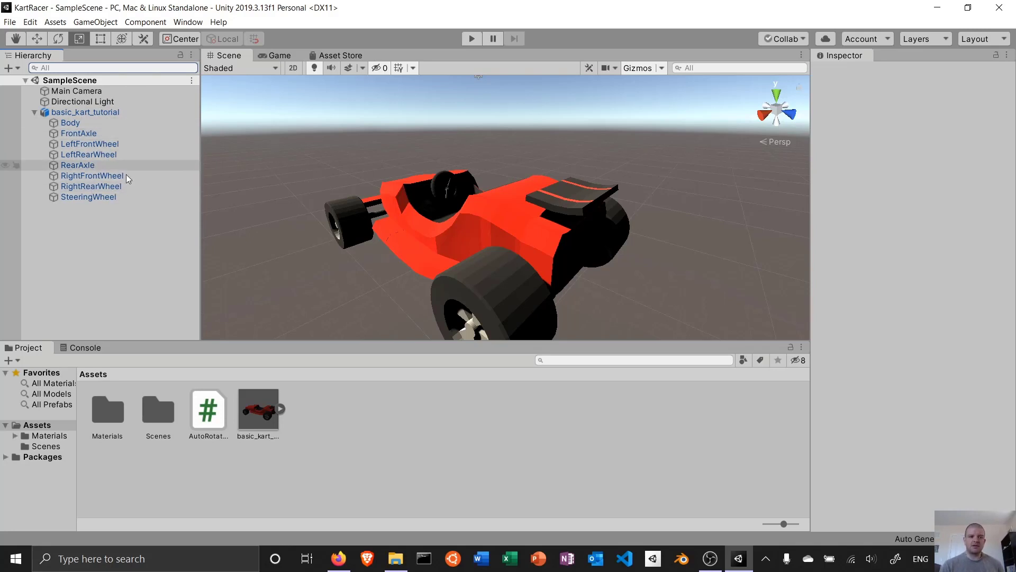
left_click(78, 122)
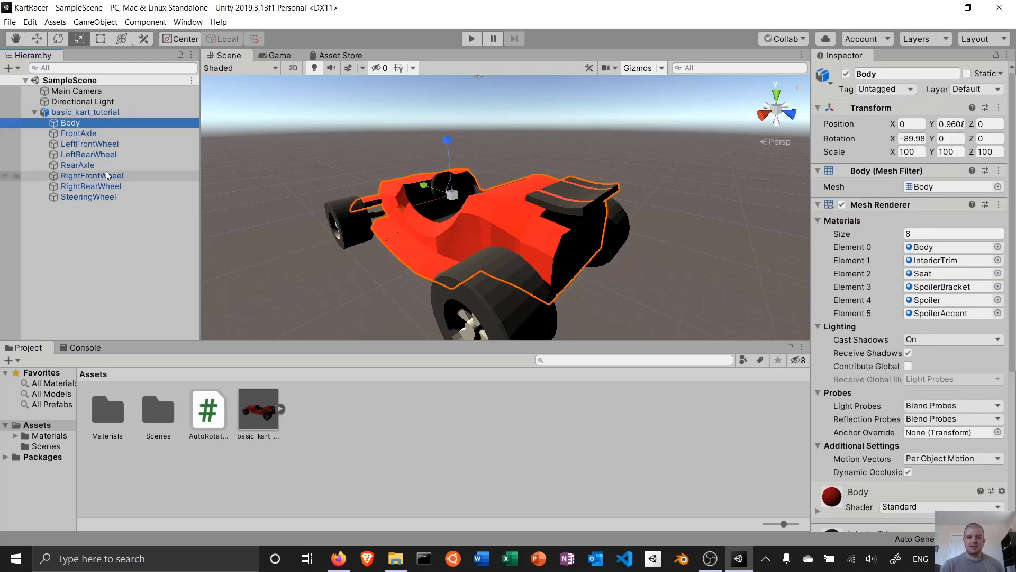
left_click(90, 165)
left_click(97, 154)
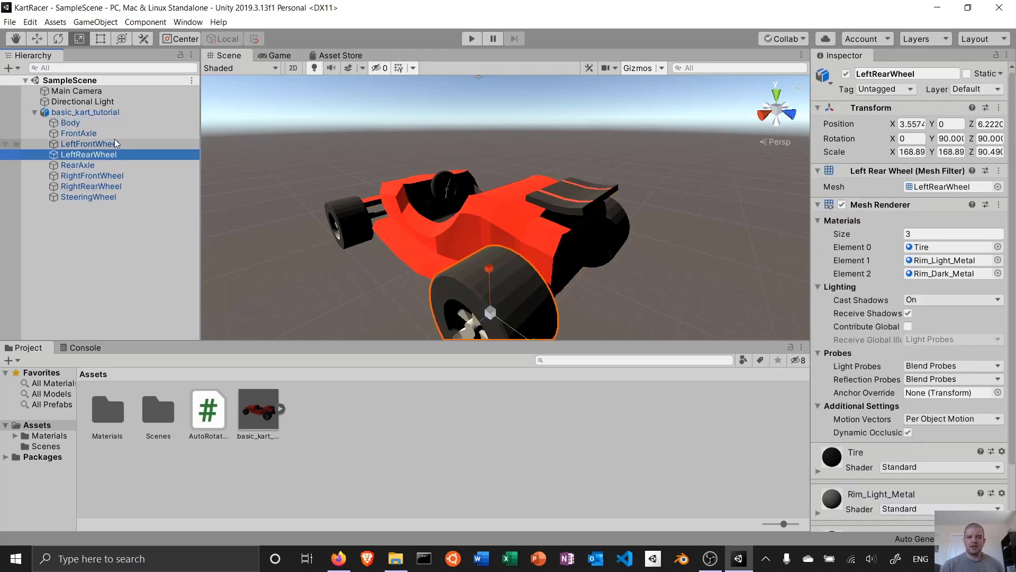
left_click(113, 144)
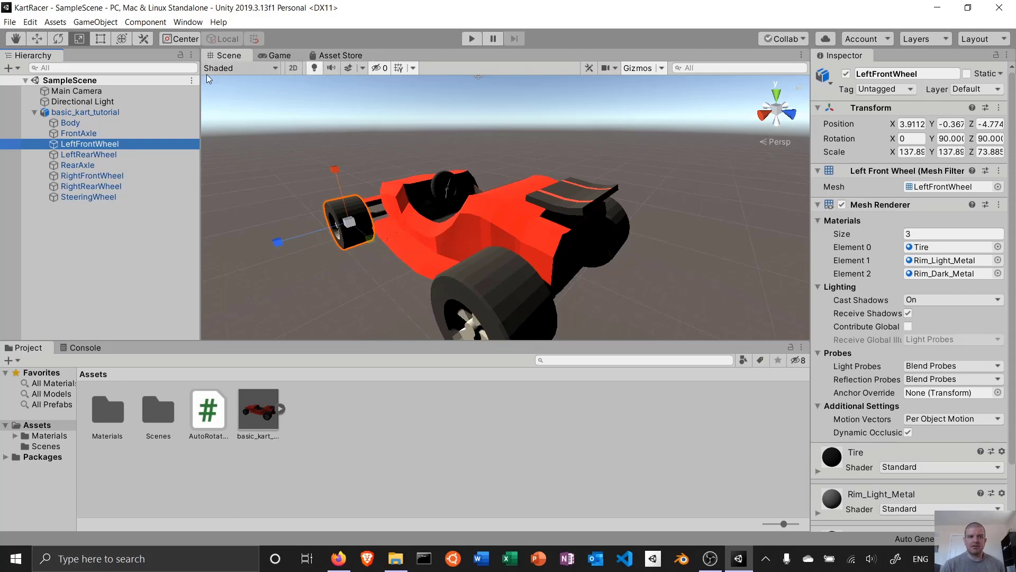
Close the Asset Store view.
left_click(333, 55)
right_click(348, 55)
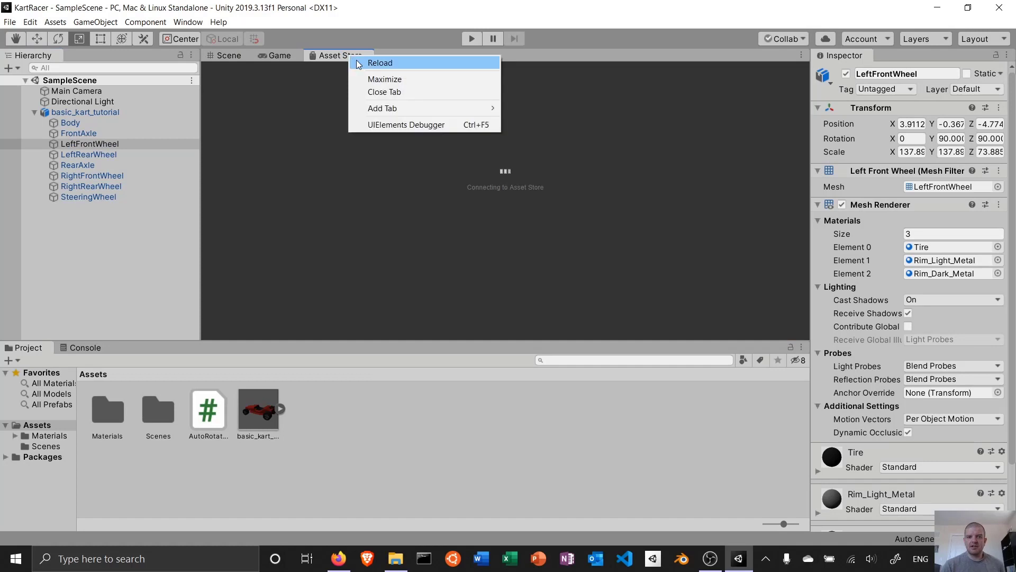
left_click(377, 91)
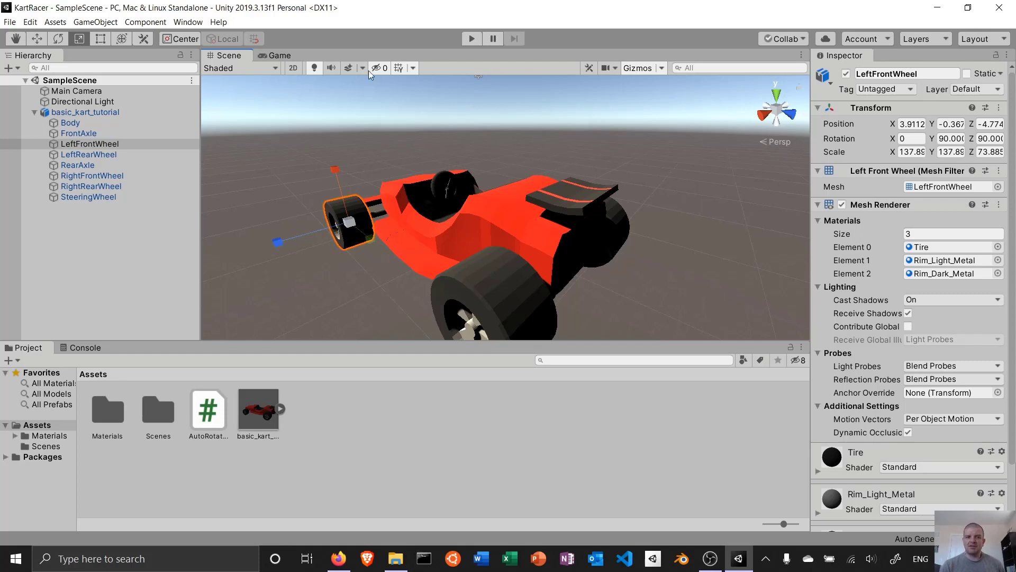
Show the scene in 2D and return it to 3D, and activate the Move tool.
left_click(296, 69)
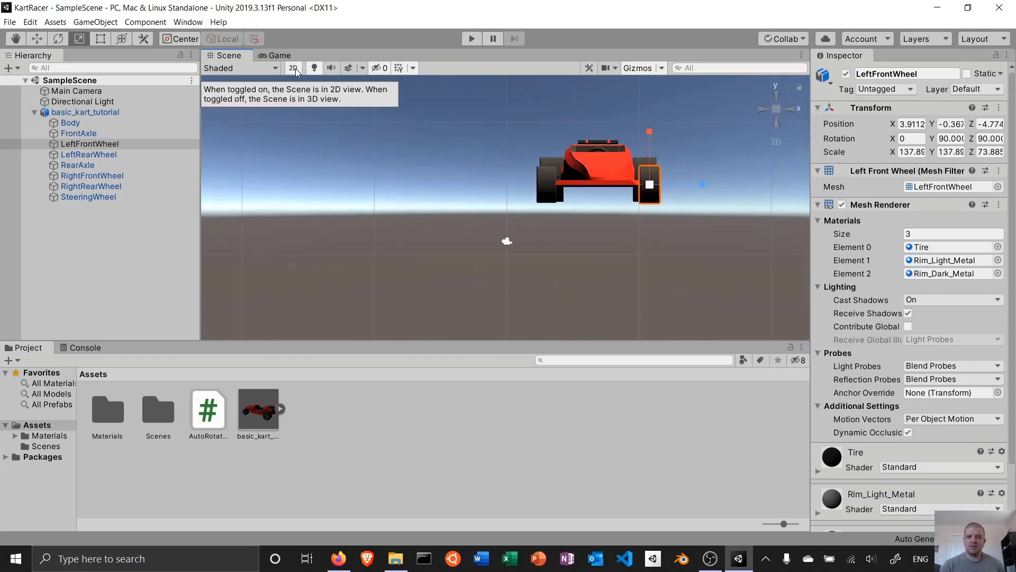
left_click(296, 68)
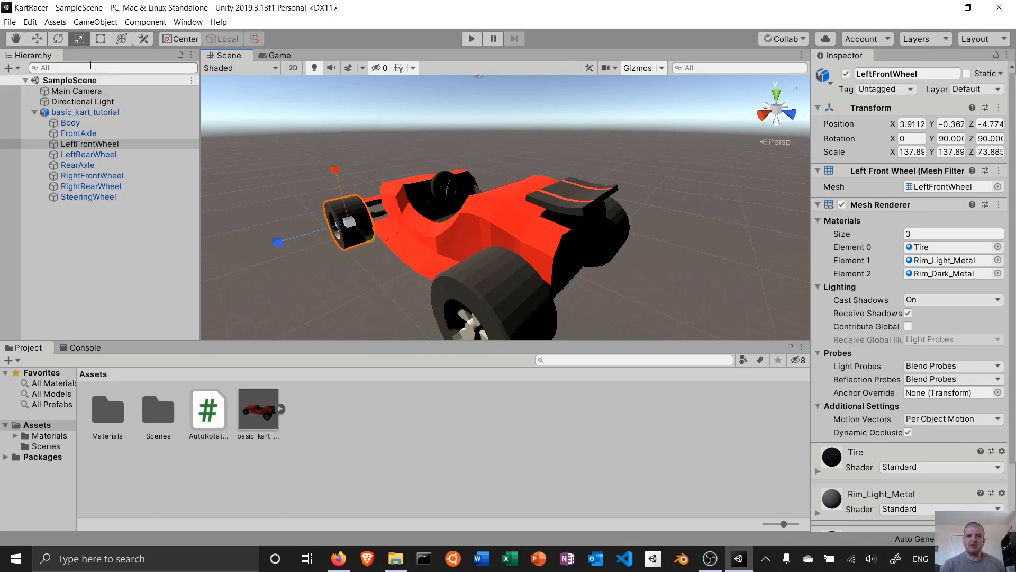
left_click(36, 41)
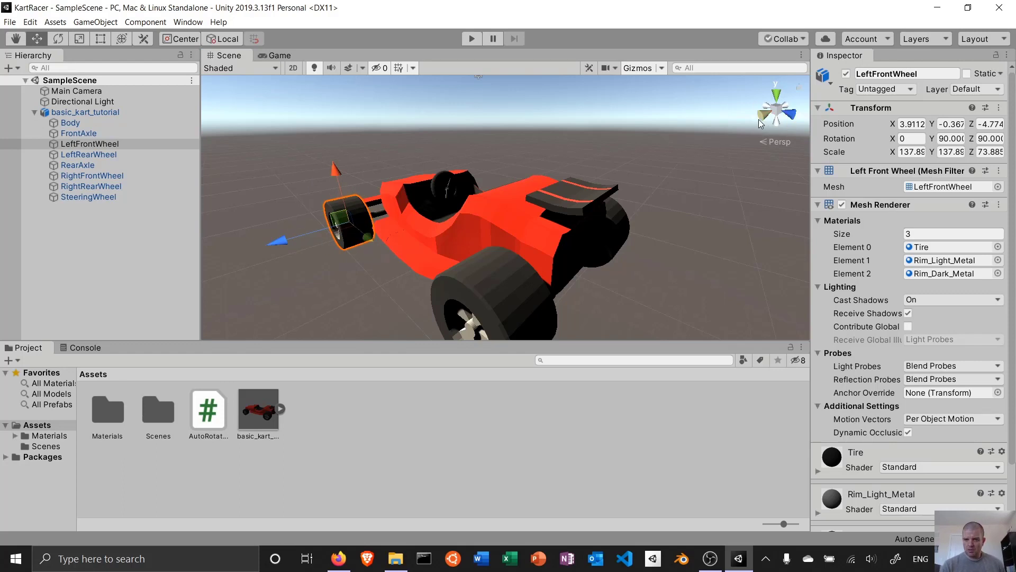
View the kart from the front, right and top, toggling between perspective and orthographic projection, and end in the orthographic top view.
left_click(794, 115)
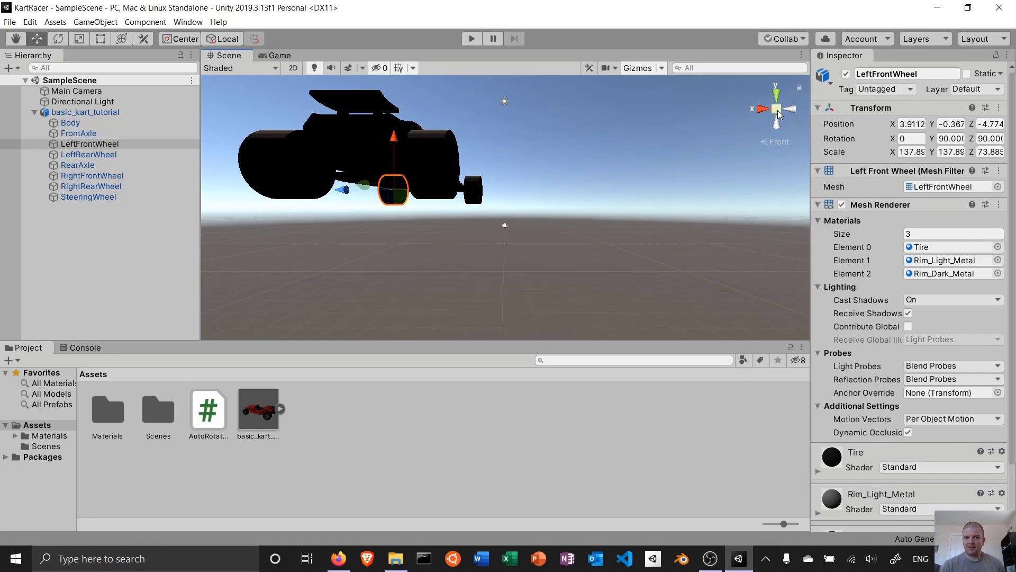
left_click(777, 110)
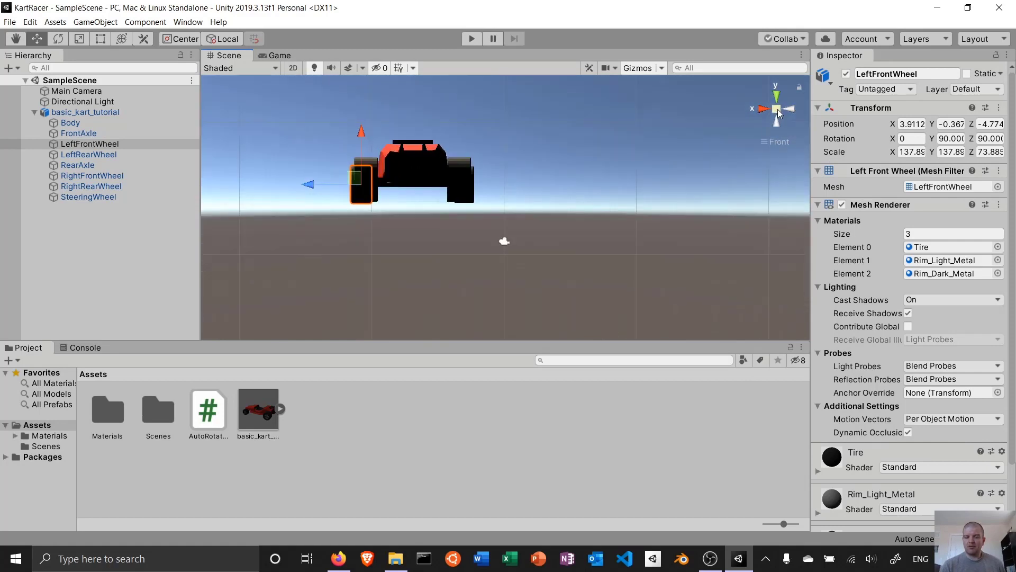
left_click(777, 109)
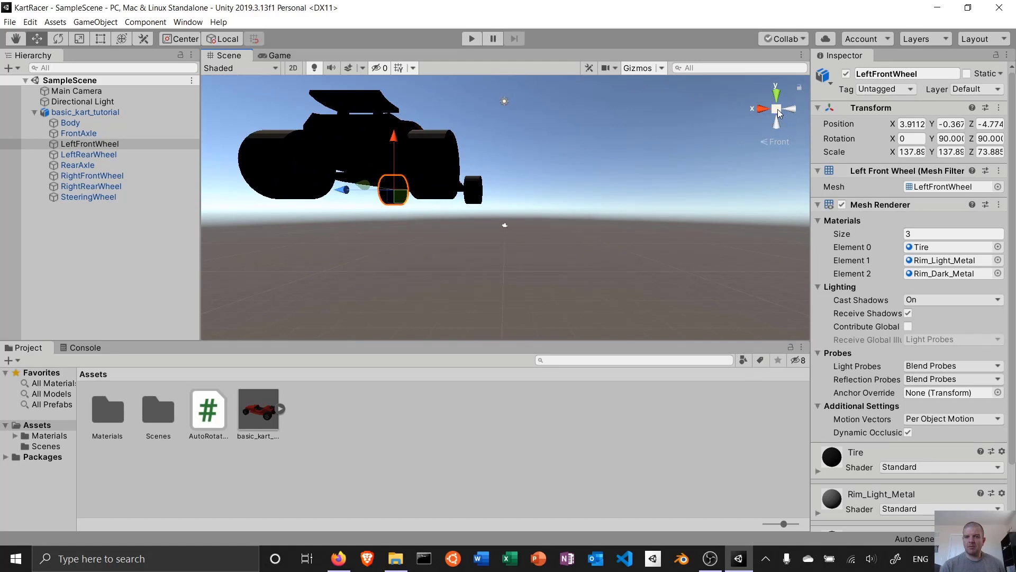
left_click(777, 109)
left_click(777, 109)
left_click(763, 109)
left_click(778, 109)
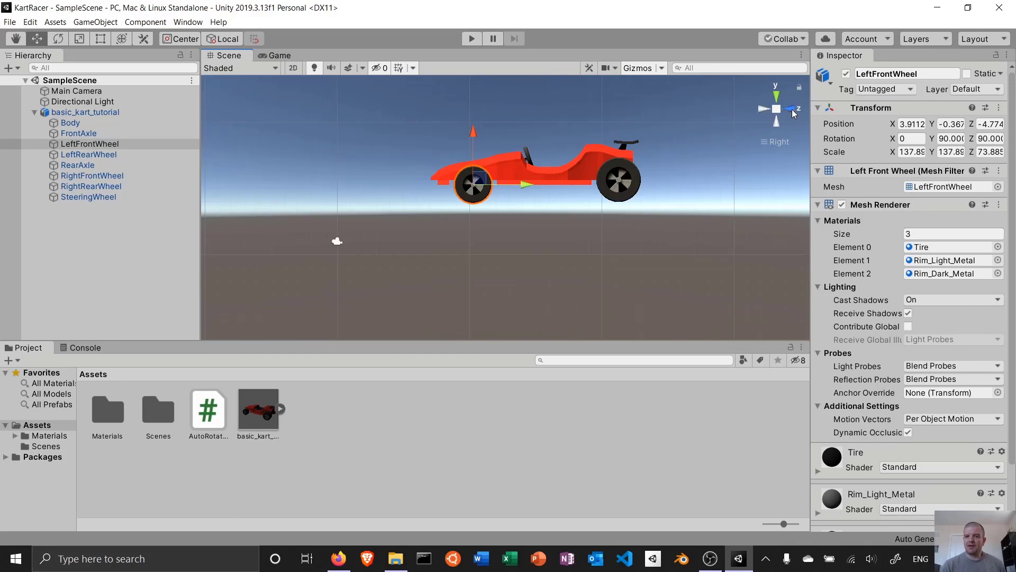
left_click(794, 112)
left_click(778, 99)
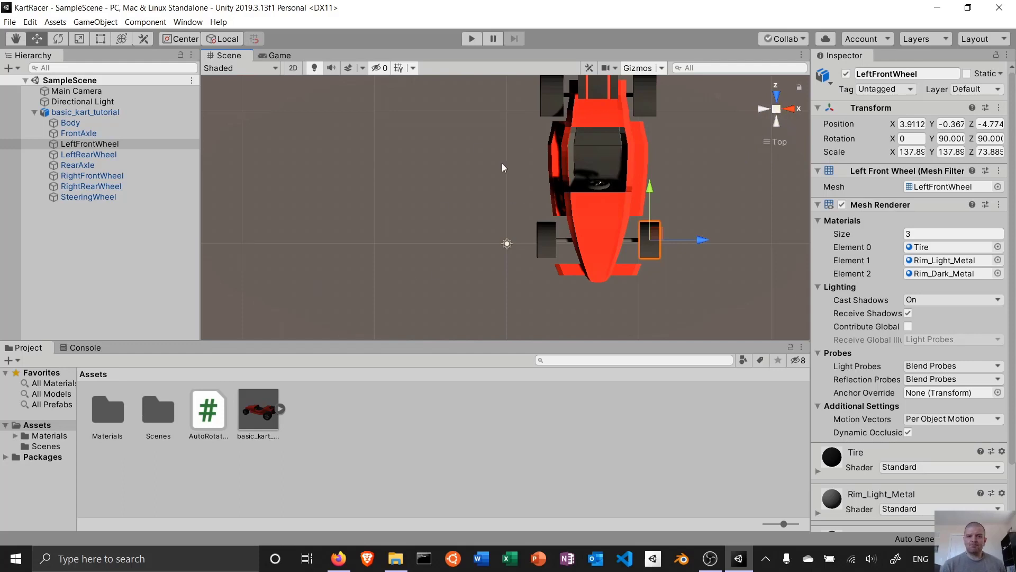
Check the Game view, and move the Main Camera along the X axis to about 7.05 in the Scene view.
left_click(275, 56)
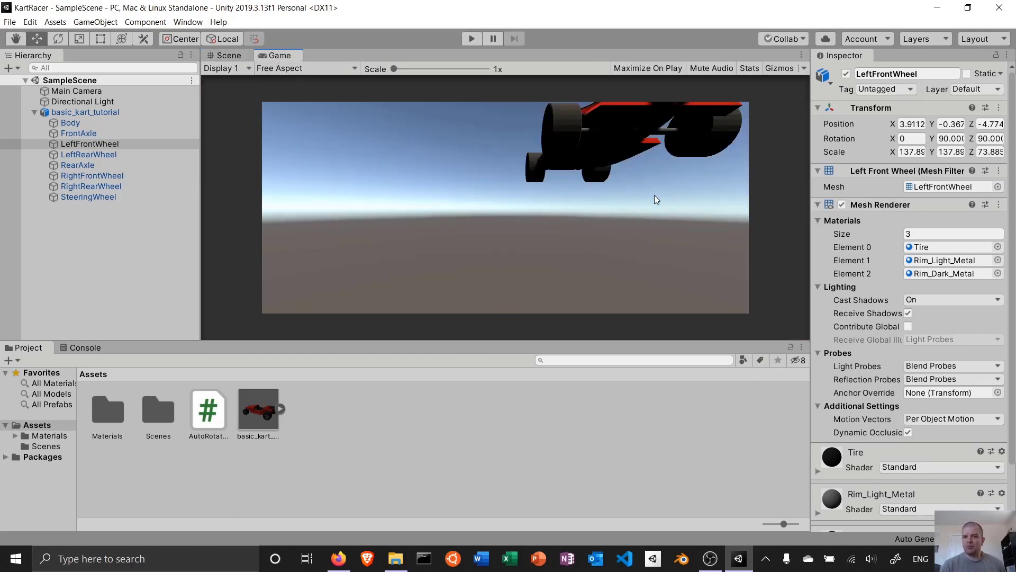
left_click(98, 92)
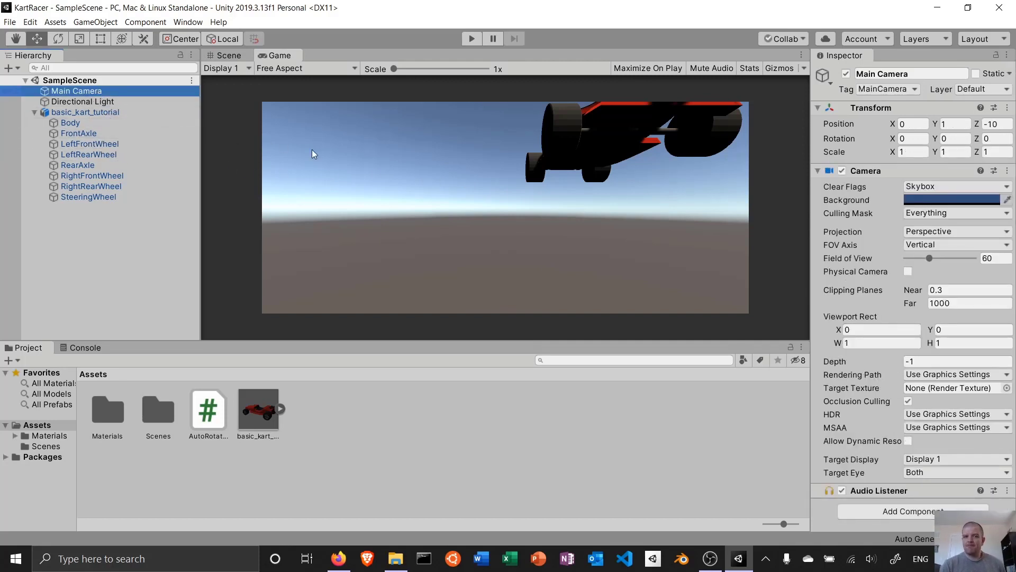
left_click(220, 56)
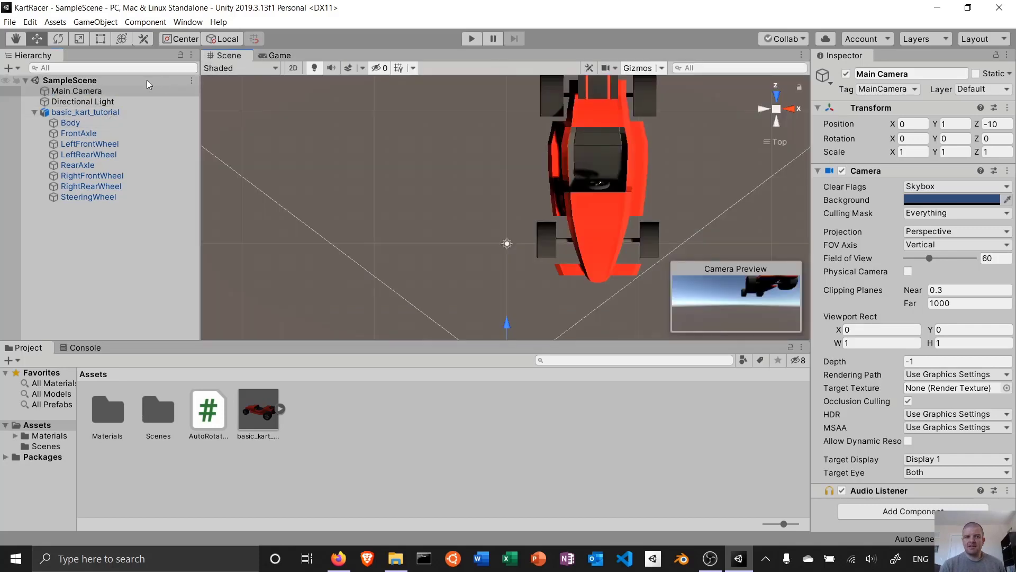
double_click(88, 89)
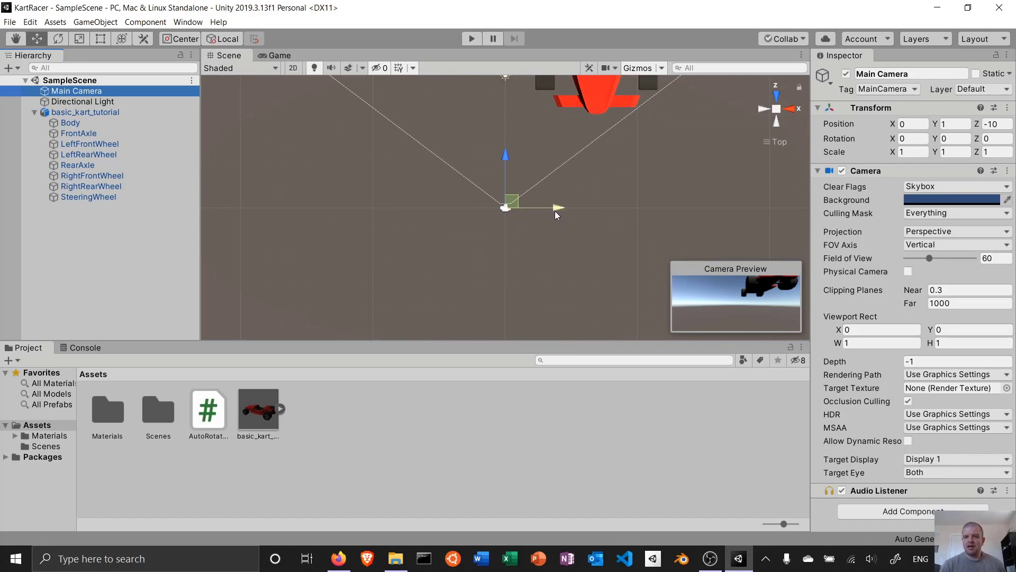
left_click_drag(558, 208, 653, 211)
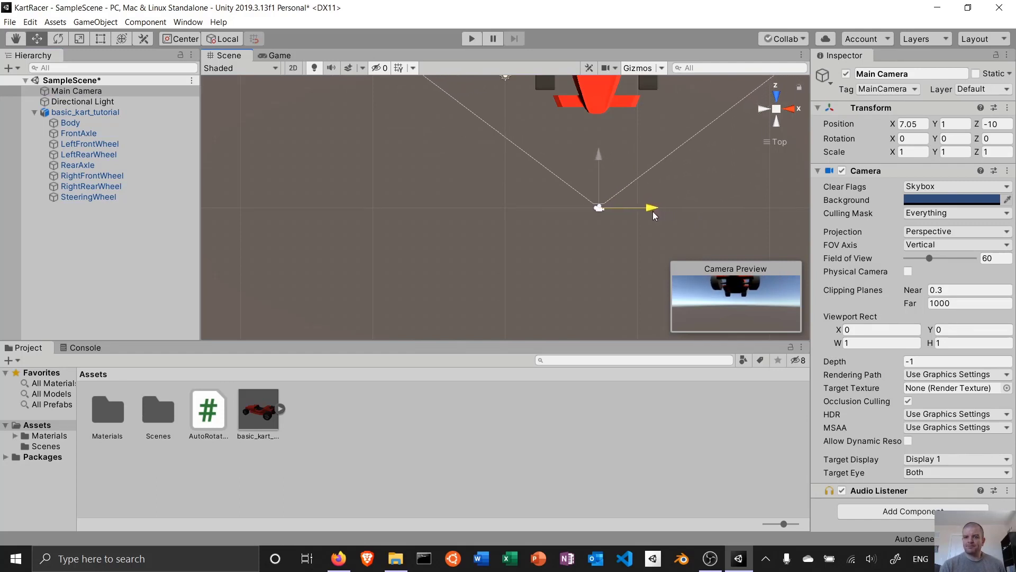
In the right side view, raise the Main Camera along Y to about 8.65, and check the Directional Light's settings.
left_click(790, 109)
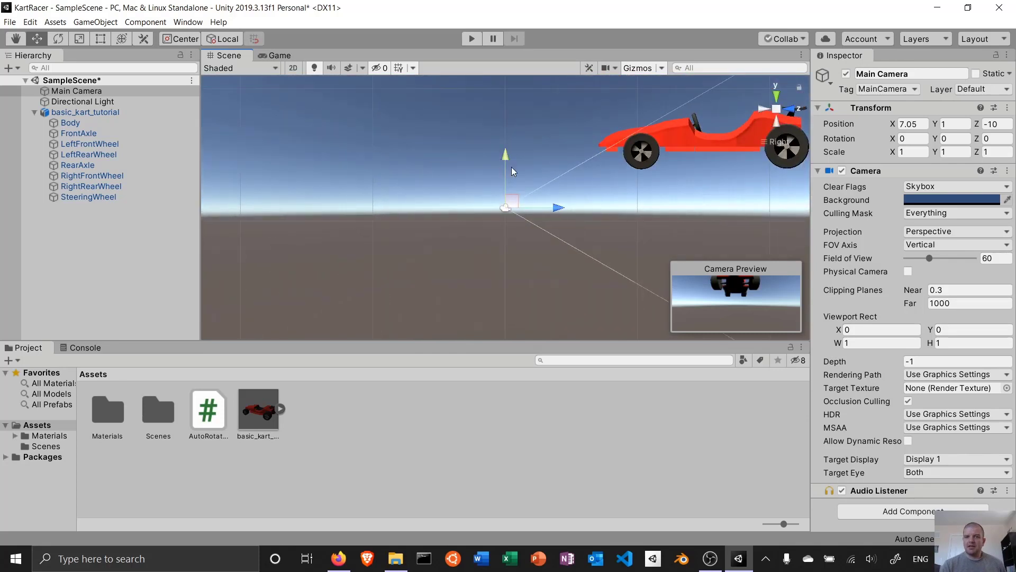
left_click_drag(505, 158, 512, 57)
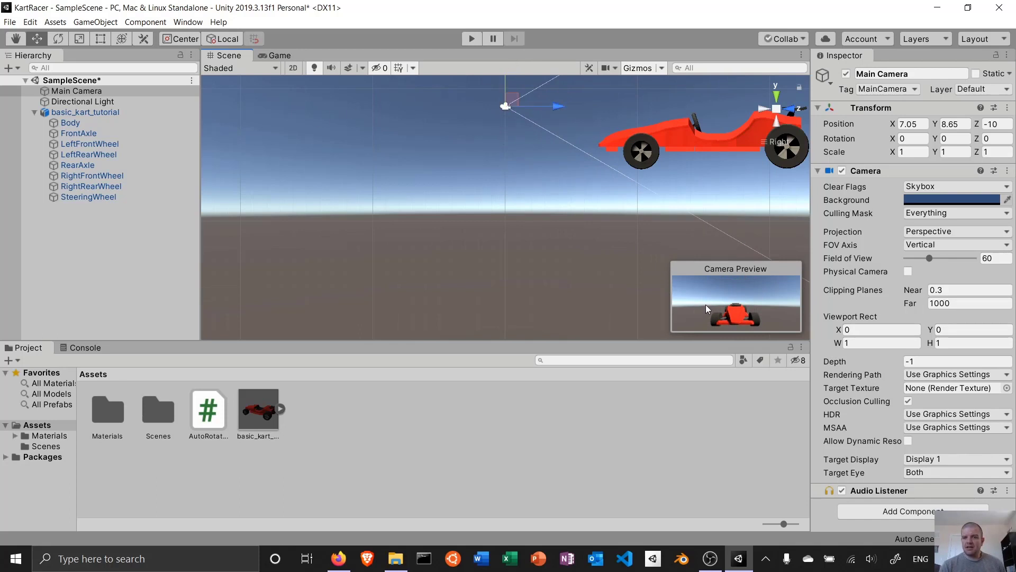
left_click(98, 103)
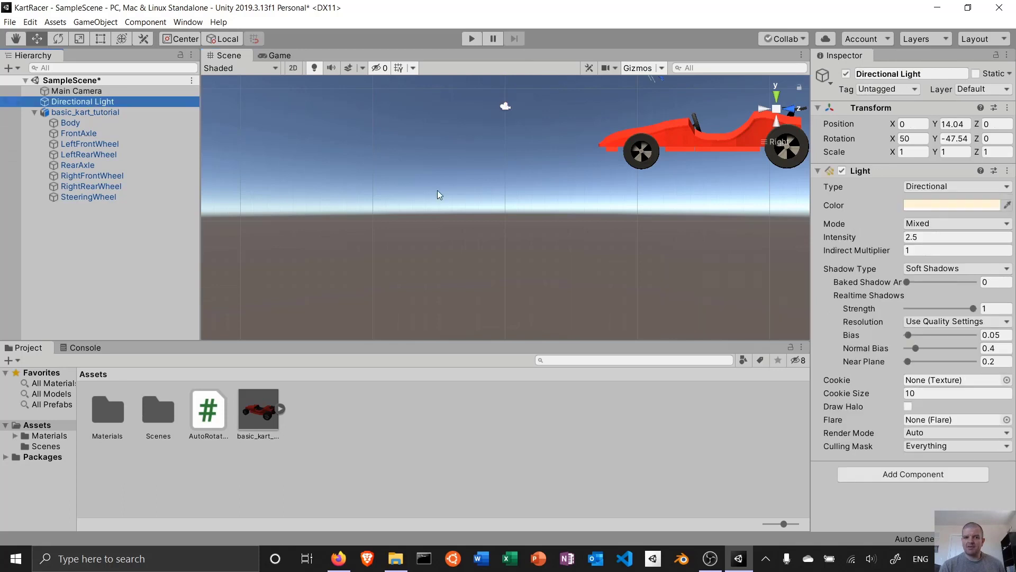
left_click(101, 91)
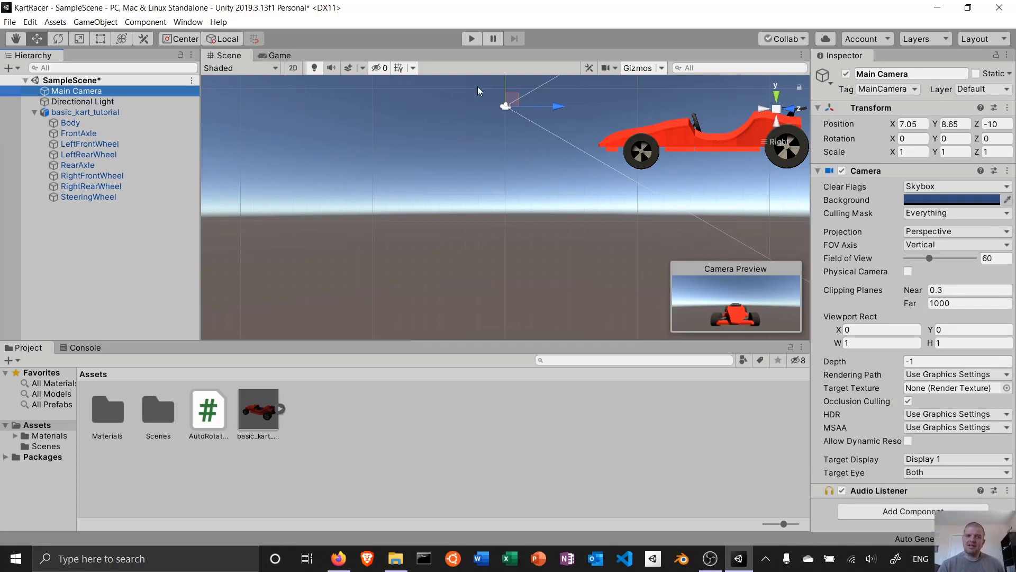
Deselect everything and compare the kart's framing between the Game and Scene views.
left_click(360, 90)
left_click(273, 55)
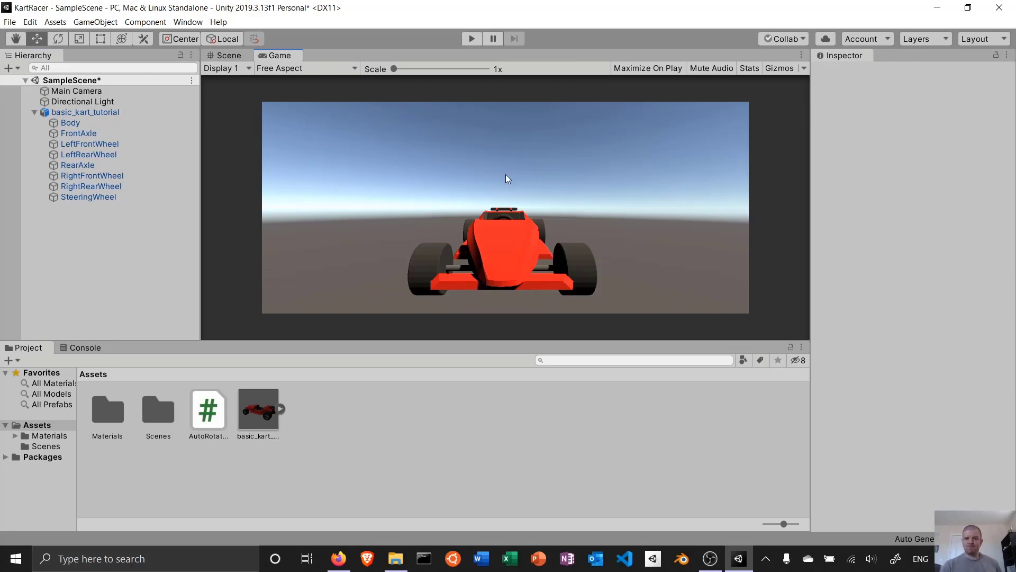
left_click(233, 55)
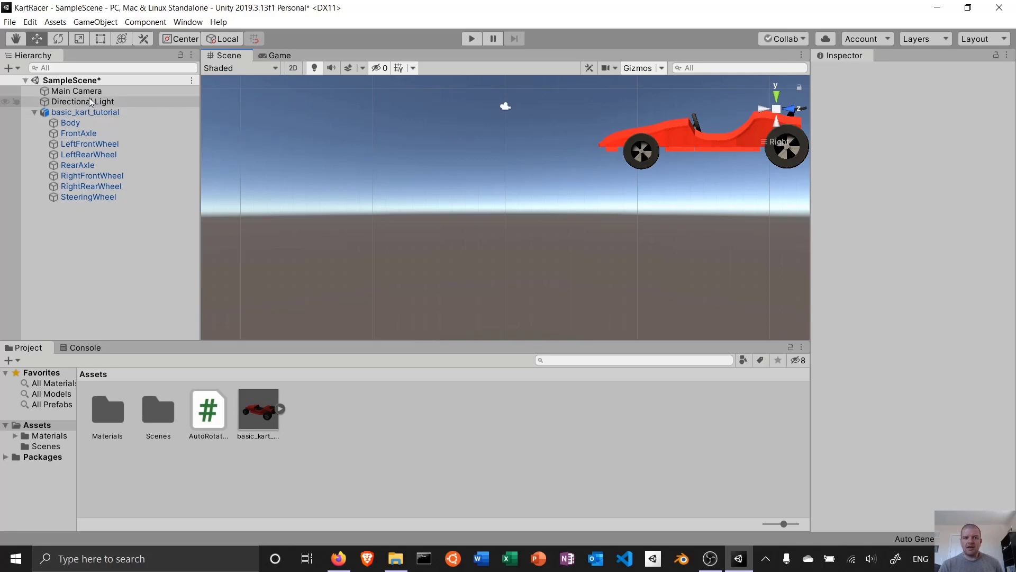
left_click(268, 56)
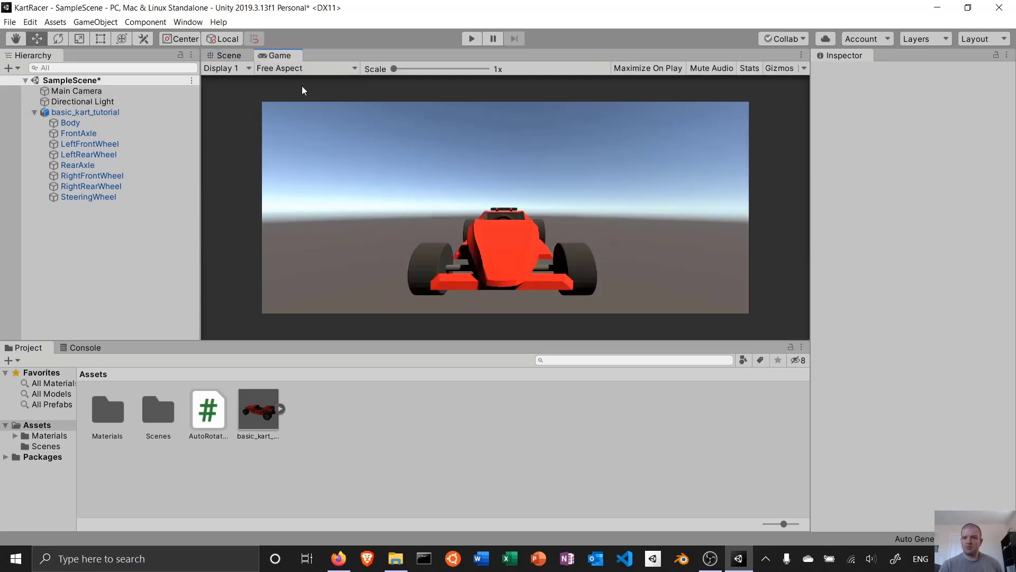
Dock the Game view beside the Scene view, widen it, and bring the whole kart into the Scene view.
left_click_drag(279, 57, 694, 206)
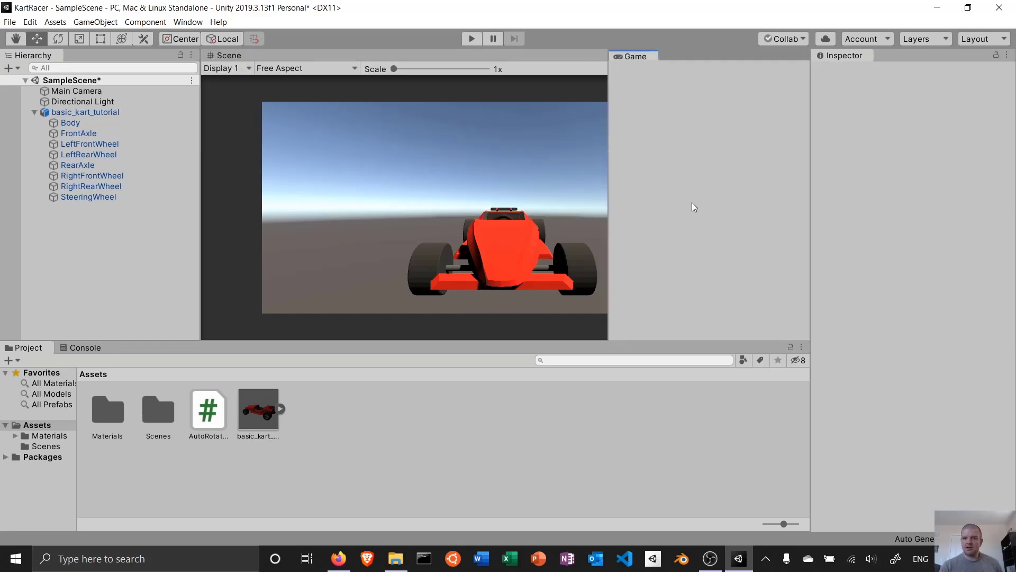
left_click_drag(610, 188, 456, 226)
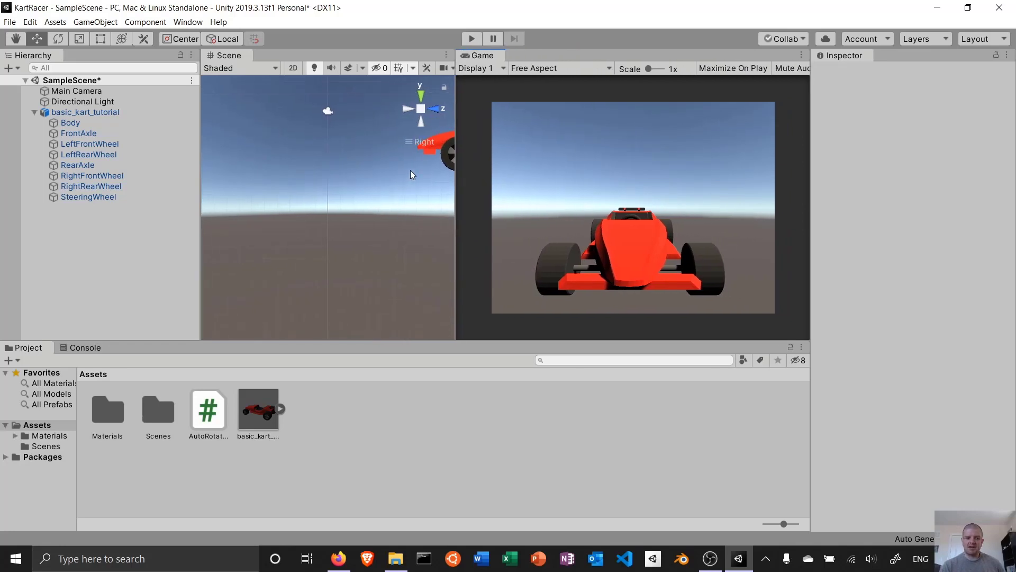
middle_click_drag(424, 174, 214, 263)
key("w")
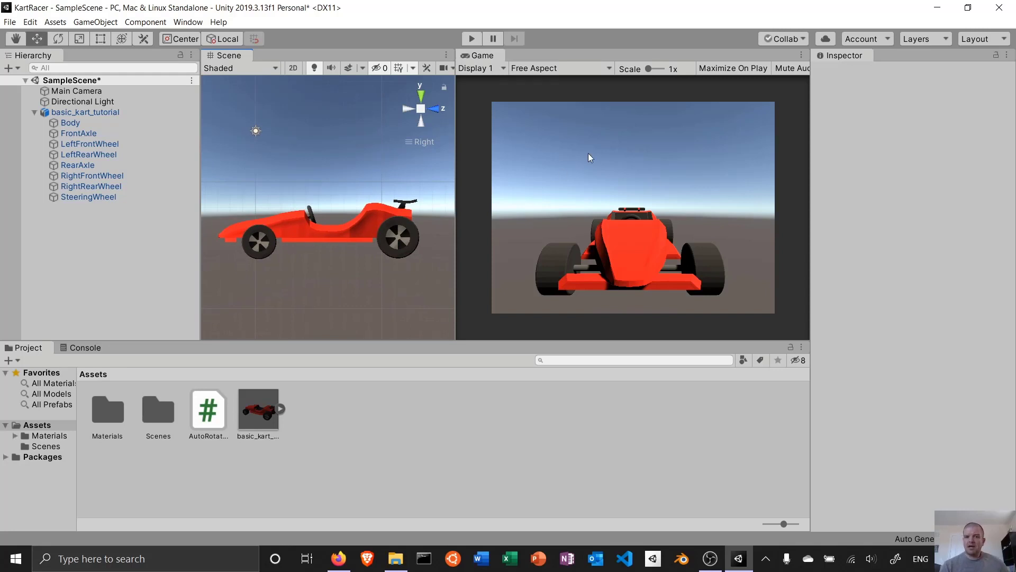
Enter Play mode and lower the Main Camera along Y to about 7.18.
left_click(471, 40)
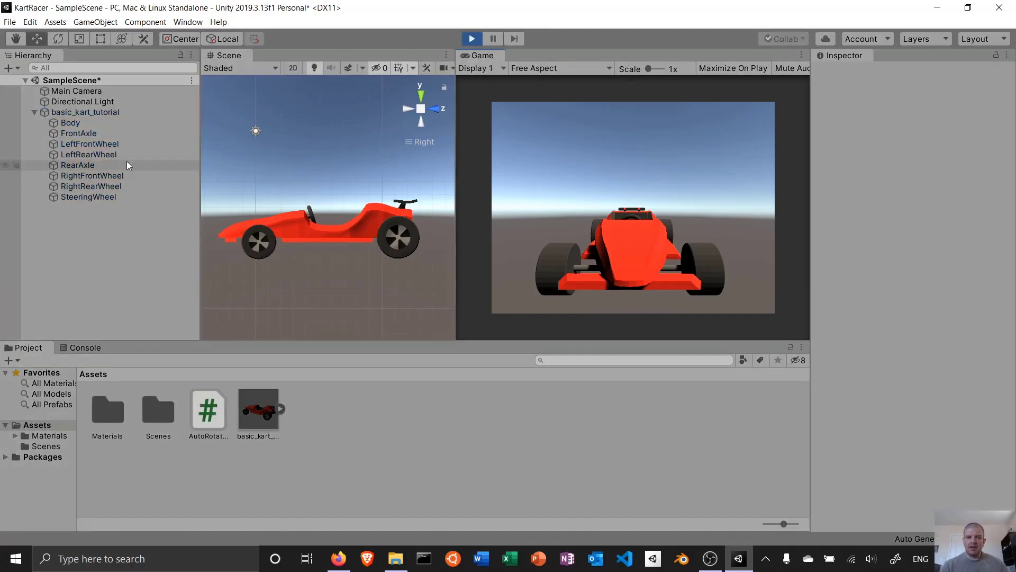
left_click(93, 92)
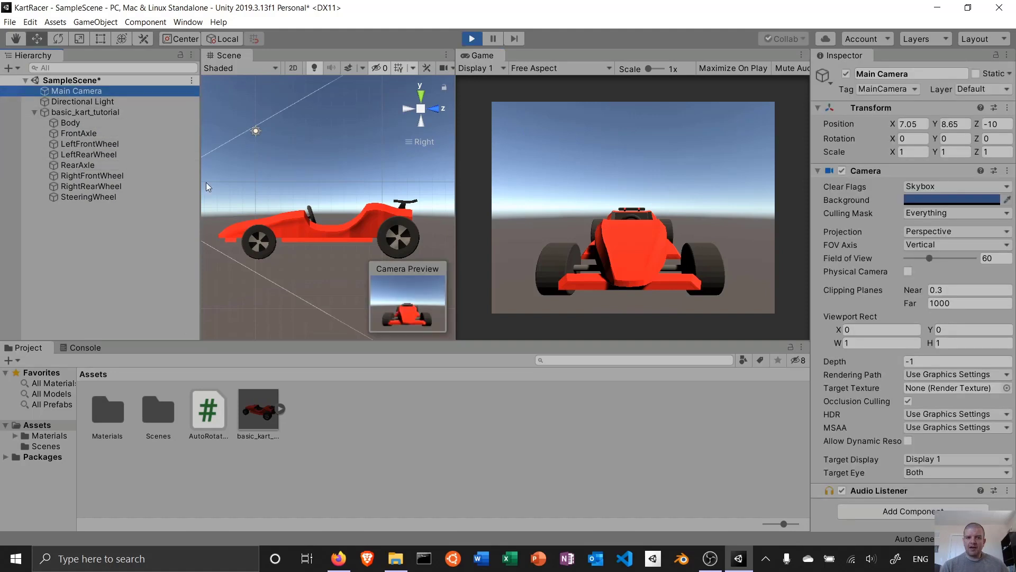
key("f")
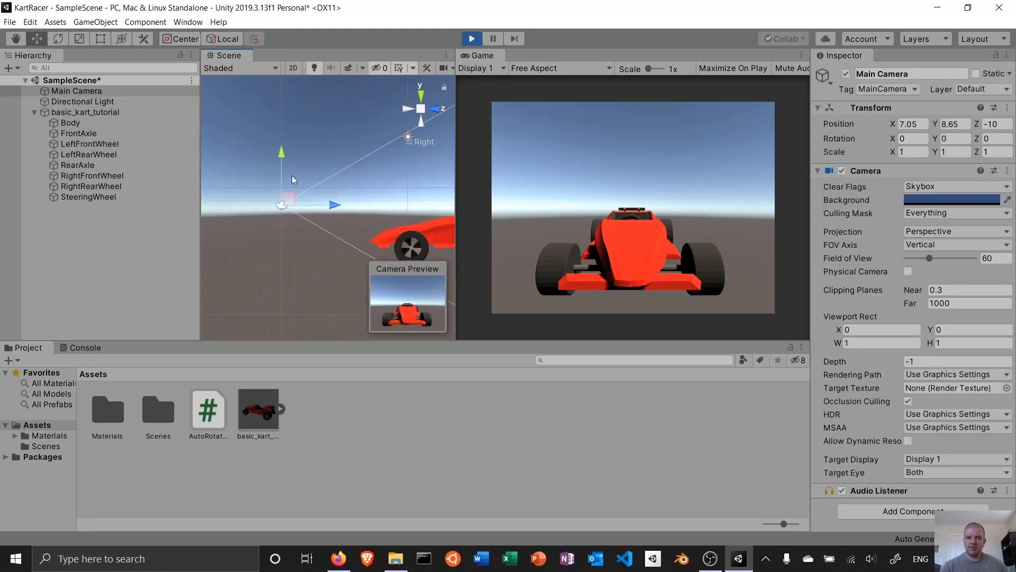
mouse_move(281, 156)
left_mouse_down()
mouse_move(289, 112)
mouse_move(277, 211)
mouse_move(287, 97)
mouse_move(276, 175)
left_mouse_up()
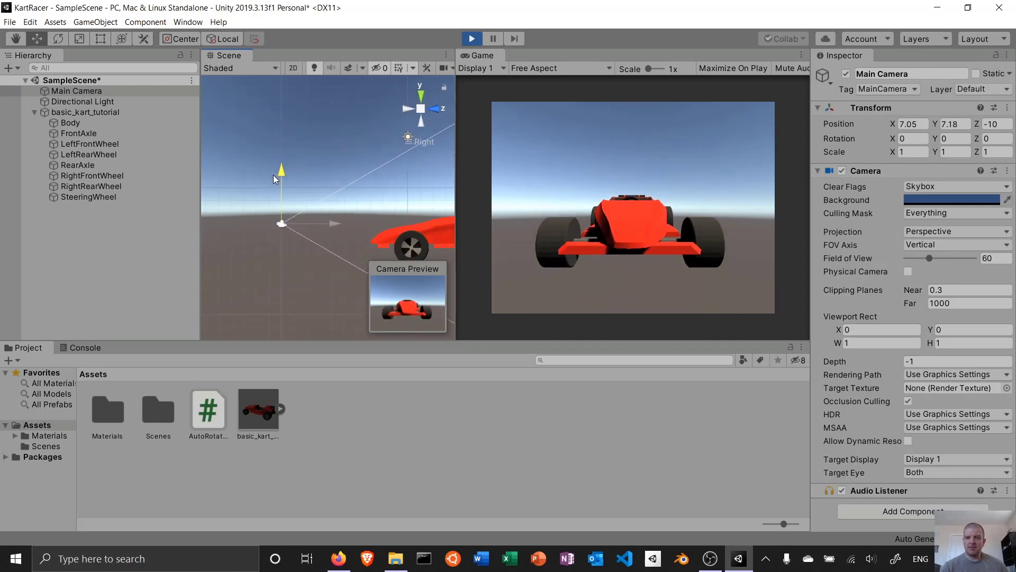
Change the X scale of basic_kart_tutorial to 0.92, and set it back to 1.
left_click(70, 112)
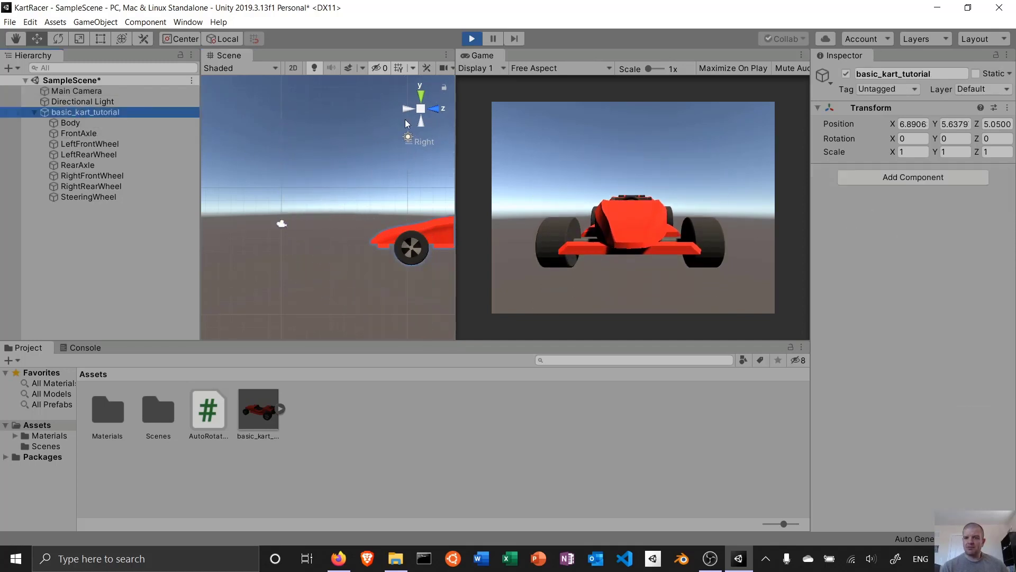
mouse_move(891, 150)
left_mouse_down()
mouse_move(869, 151)
mouse_move(894, 155)
mouse_move(873, 156)
mouse_move(886, 157)
left_mouse_up()
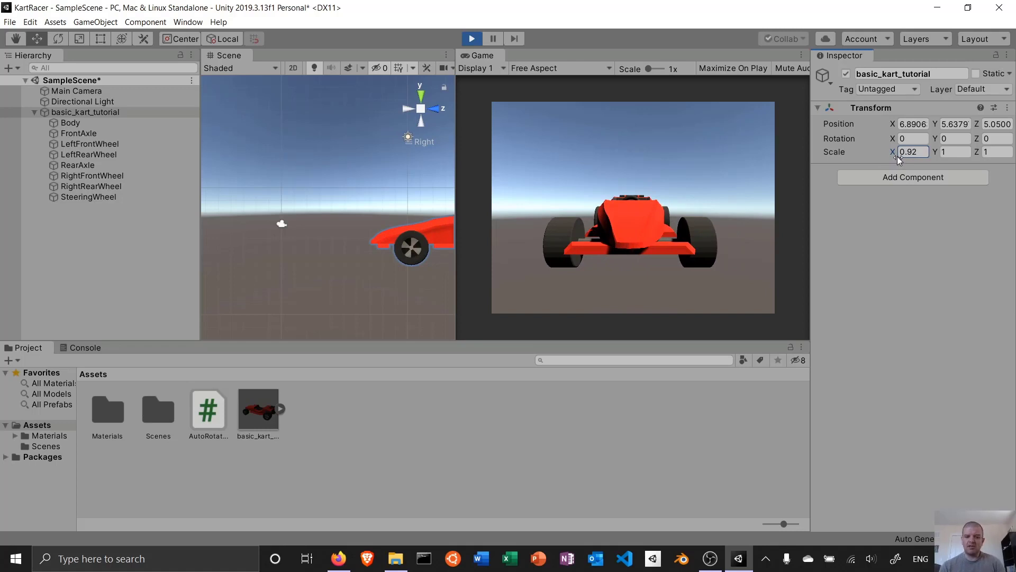
type("1")
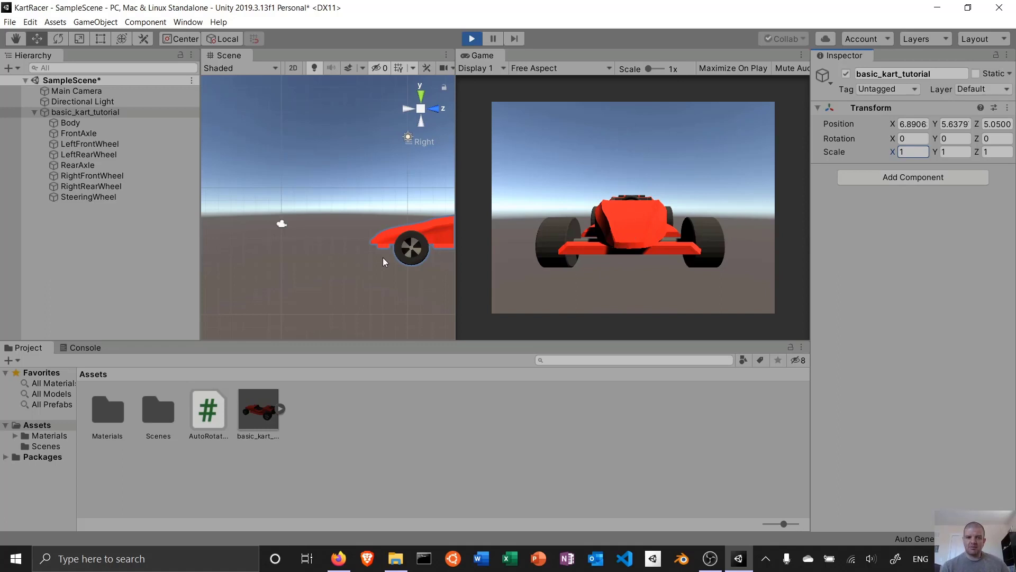
View the kart from an angle, stop Play mode, regroup the Game view with the Scene view, and show the Scene view.
left_click_drag(394, 246, 224, 270, "alt")
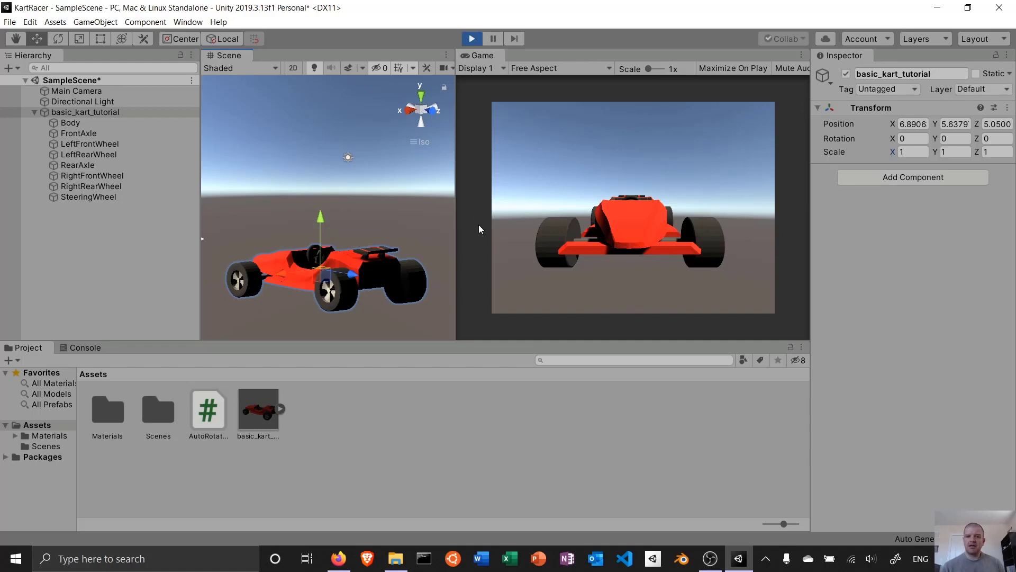
left_click(471, 40)
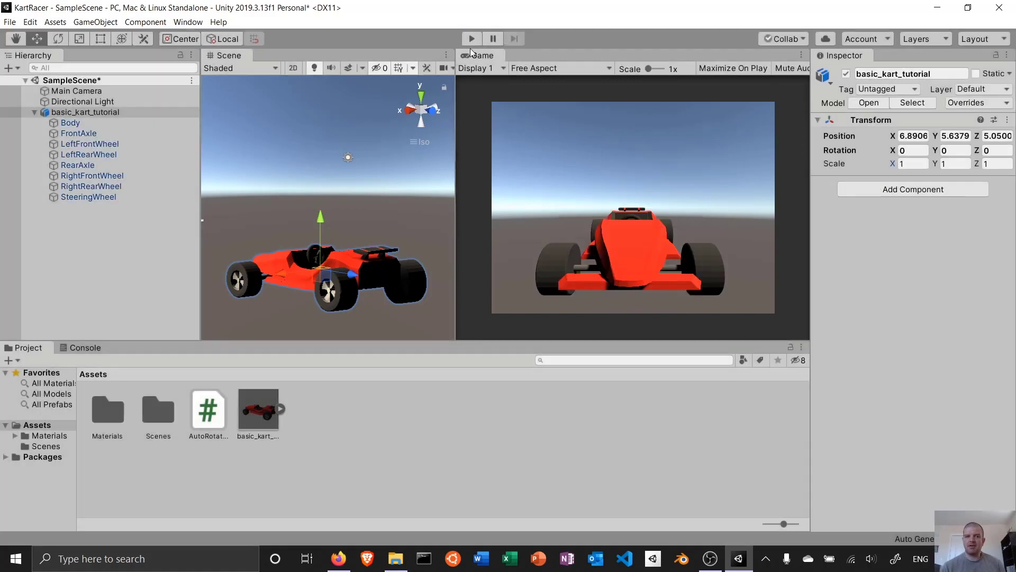
left_click_drag(481, 57, 297, 66)
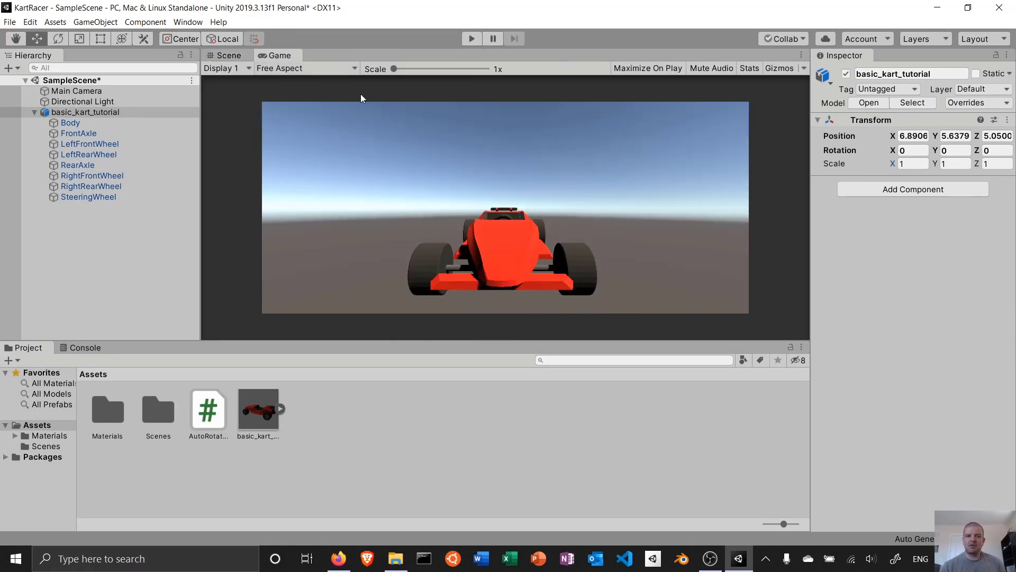
left_click(231, 56)
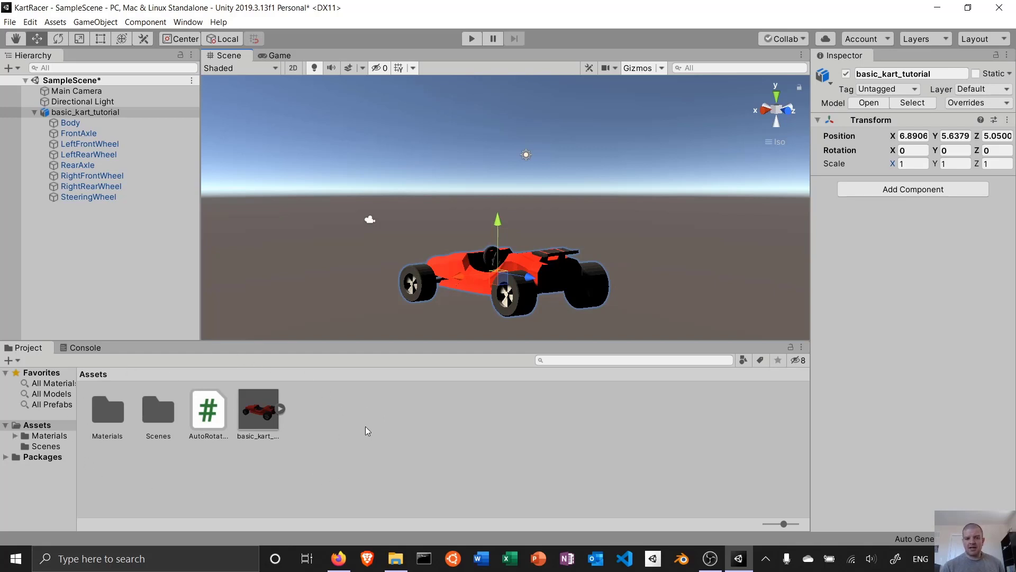
Examine the basic_kart_tutorial model, the AutoRotator script and the contents of the Scenes folder in the project assets.
left_click(258, 411)
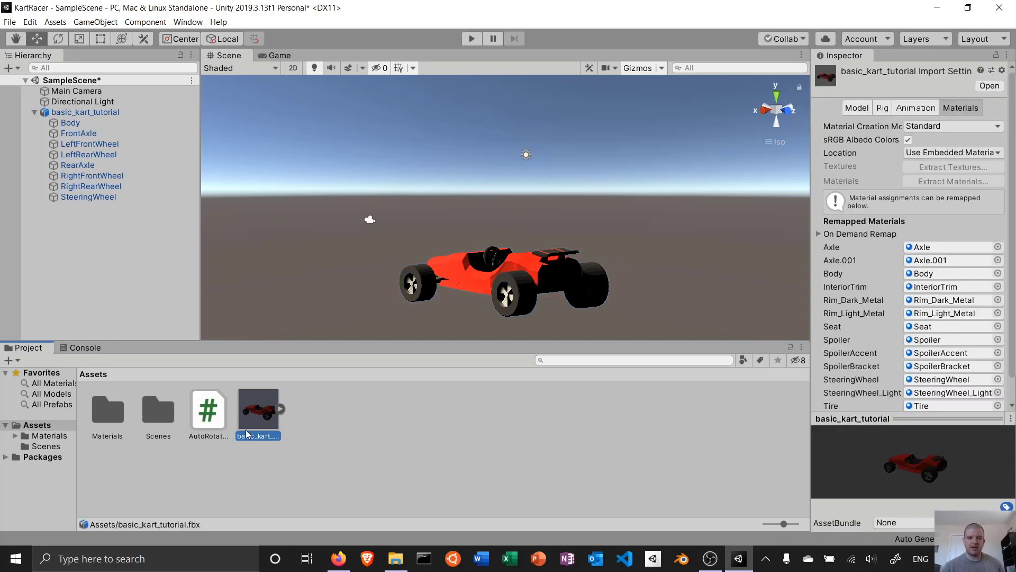
left_click(206, 421)
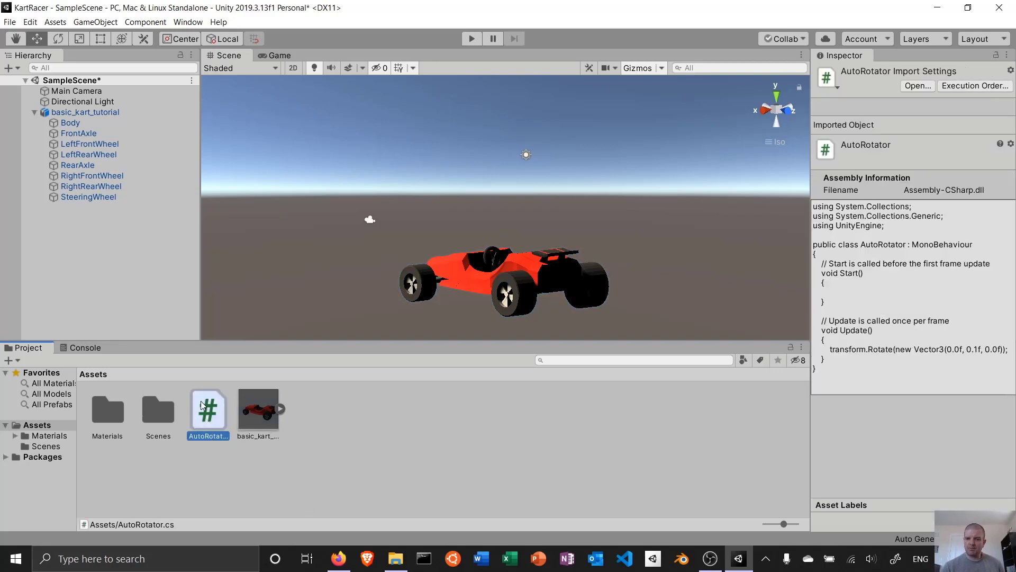
double_click(155, 418)
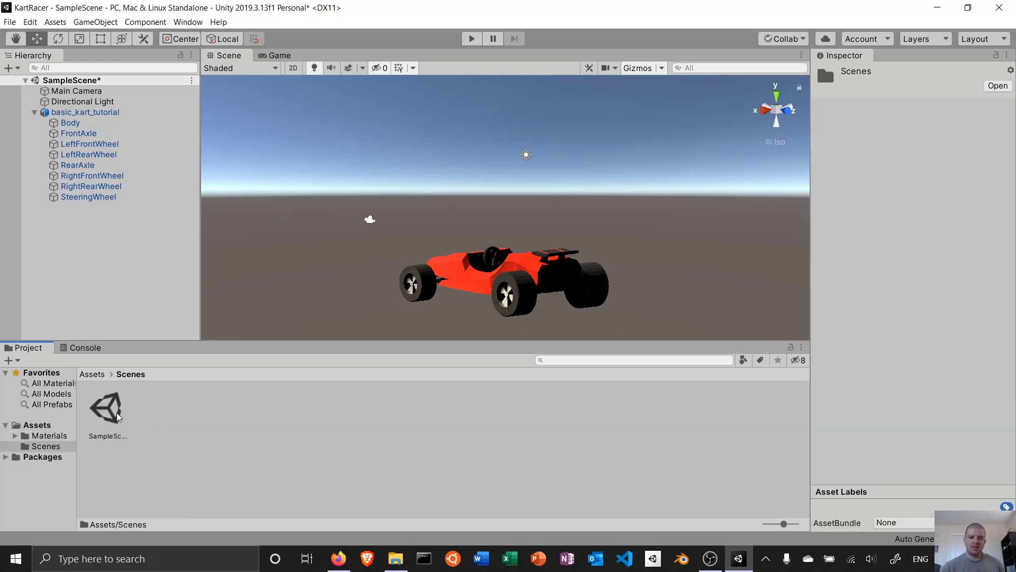
left_click(96, 374)
Set the Metallic value of the Body material in the Materials/BasicKart folder to 0.
double_click(108, 416)
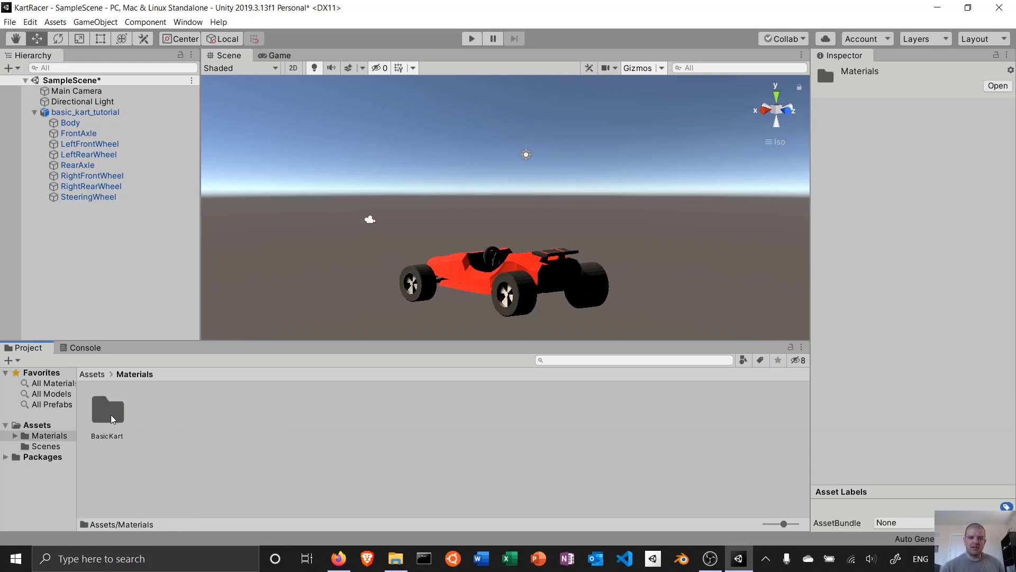
double_click(112, 419)
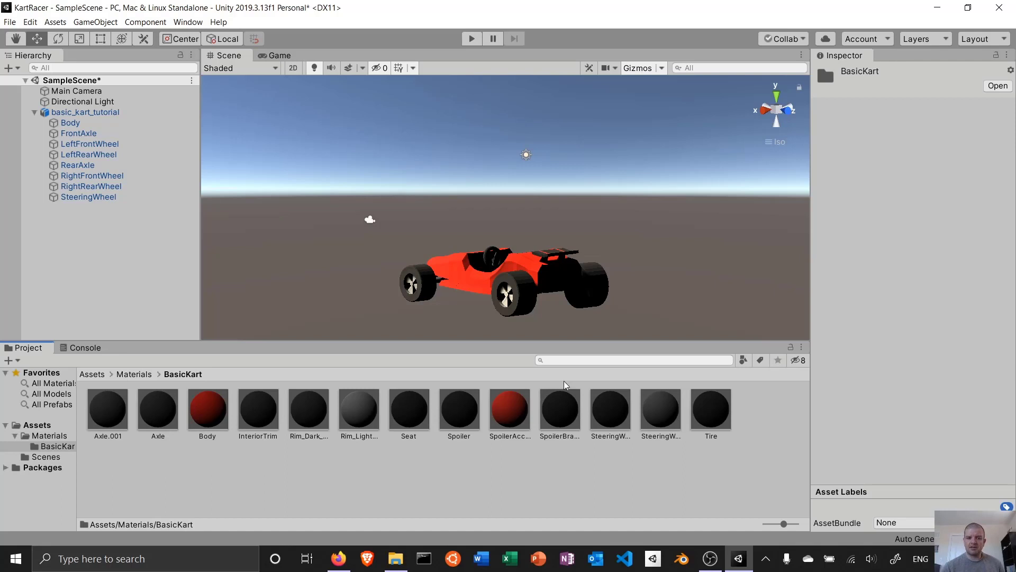
left_click(208, 410)
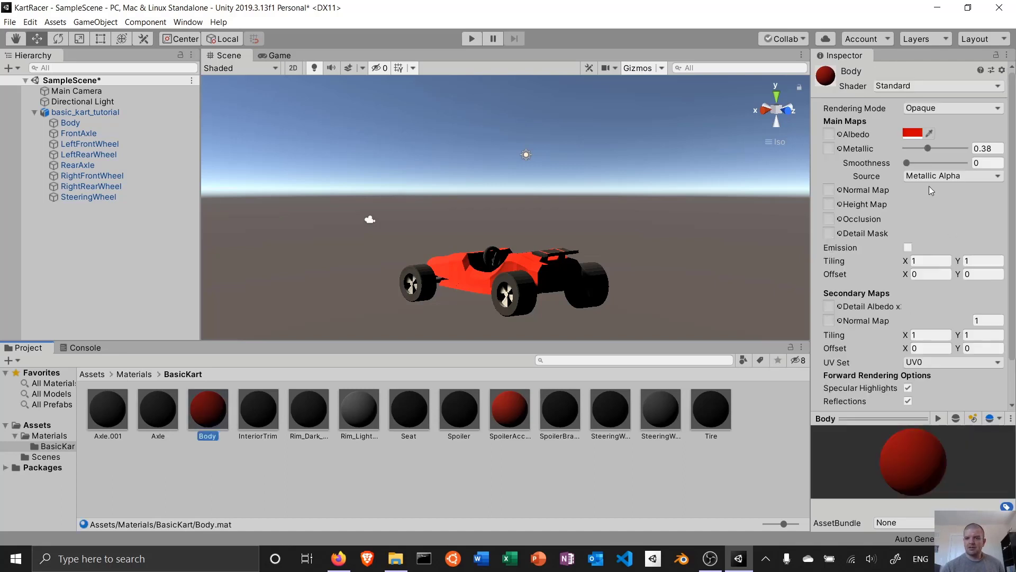
left_click_drag(926, 149, 893, 169)
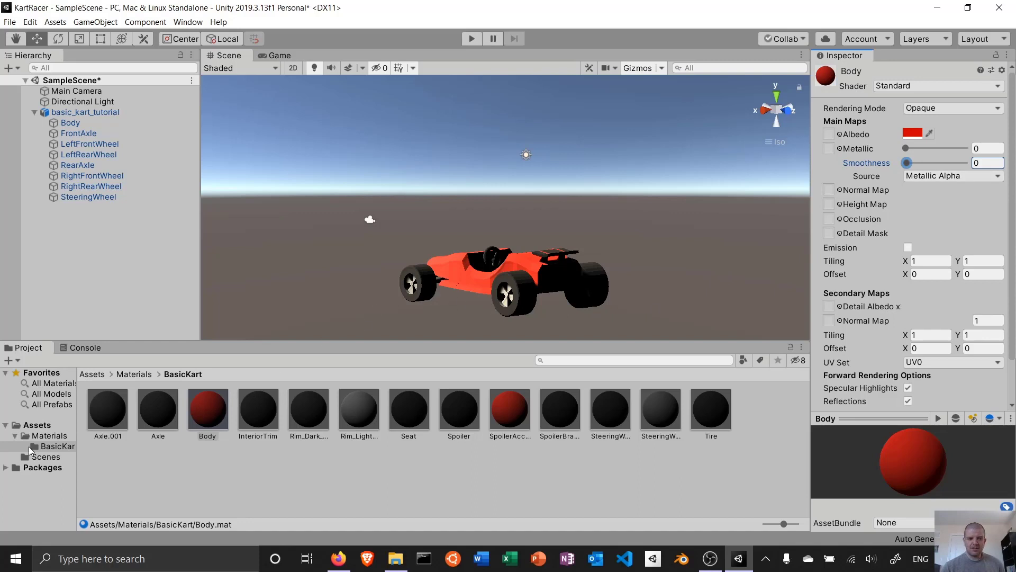
Return to the Assets folder, examine the AutoRotator script, both folders and the basic_kart_tutorial import settings, and clear the selection.
left_click(39, 425)
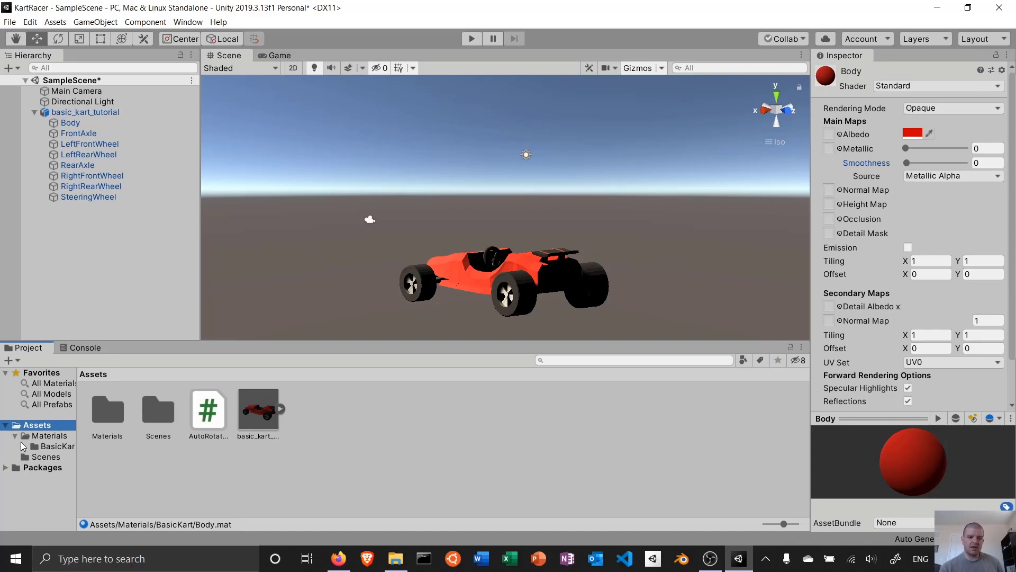
left_click(222, 409)
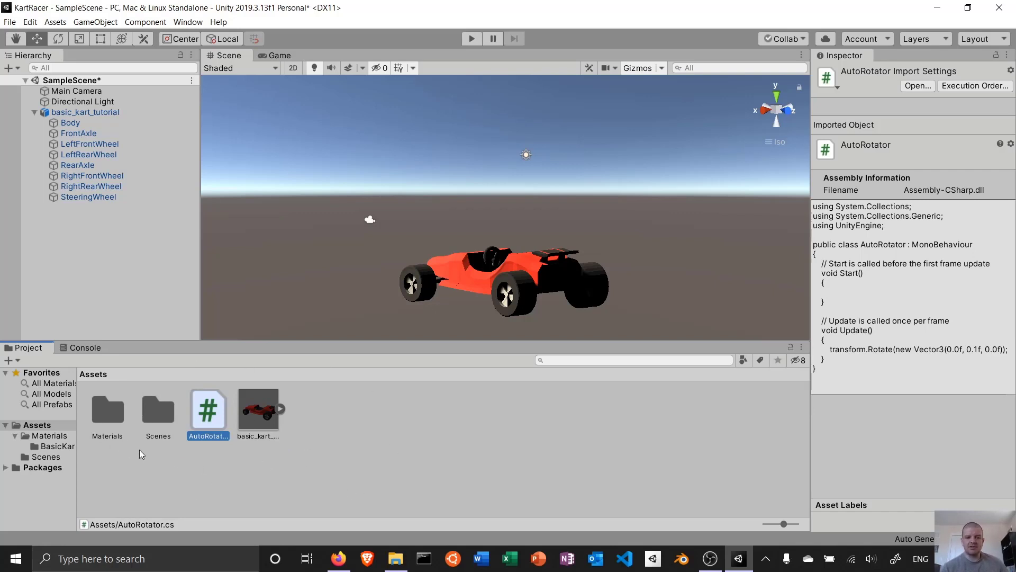
left_click(109, 412)
left_click(173, 420)
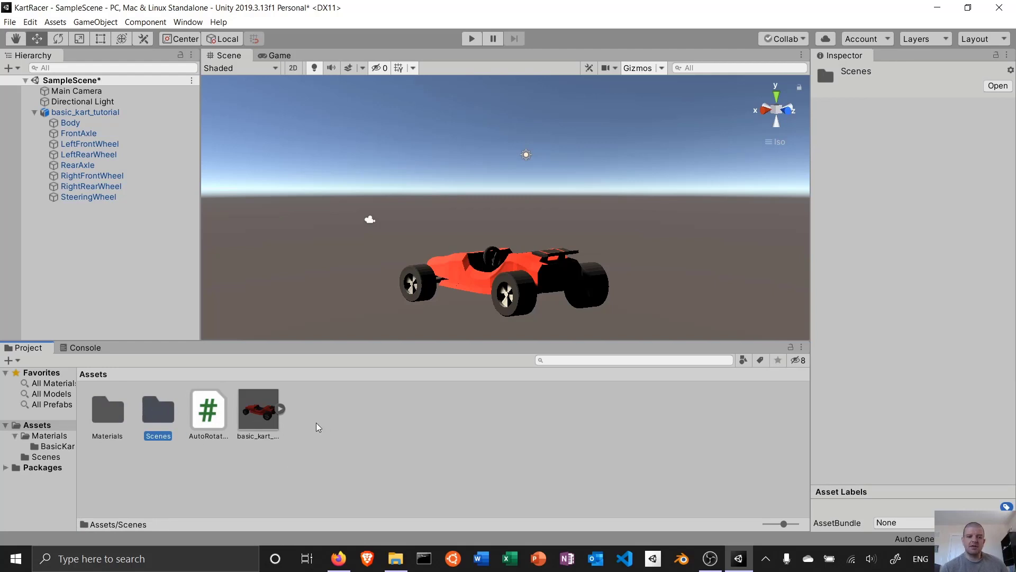
left_click(265, 410)
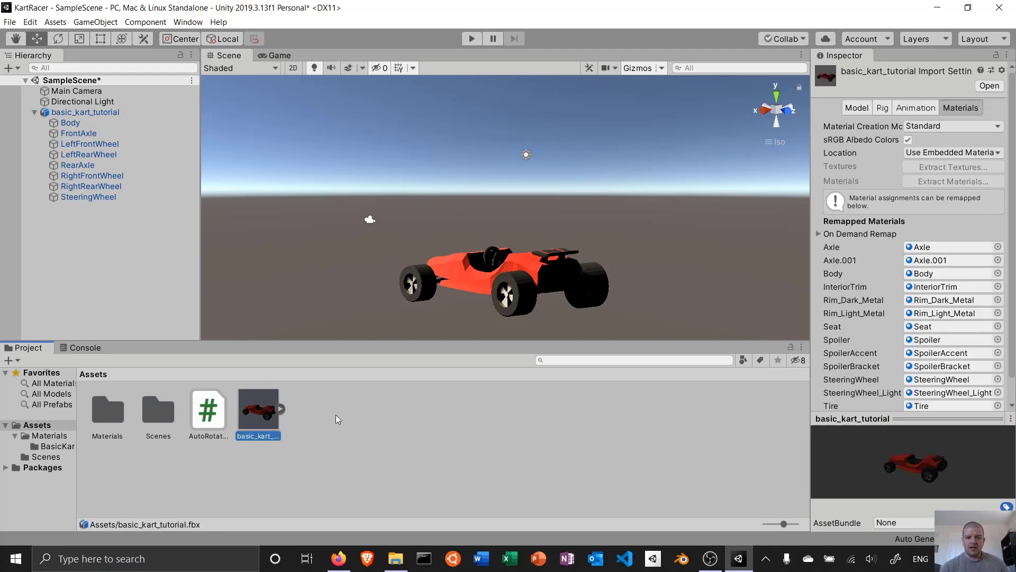
left_click(358, 418)
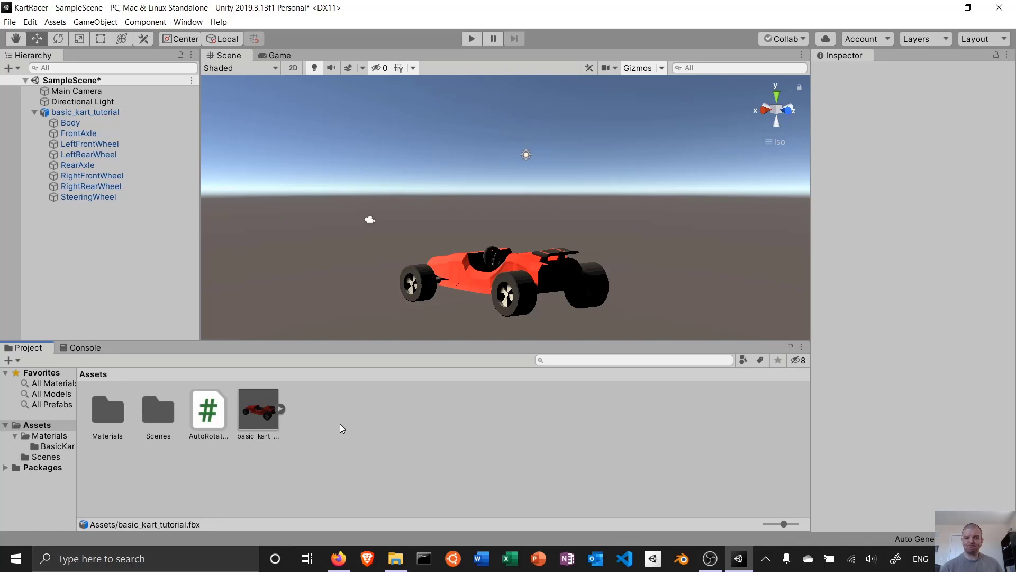
Show the Console and examine the available editor window categories, including 2D and AI, without opening any of them.
left_click(82, 348)
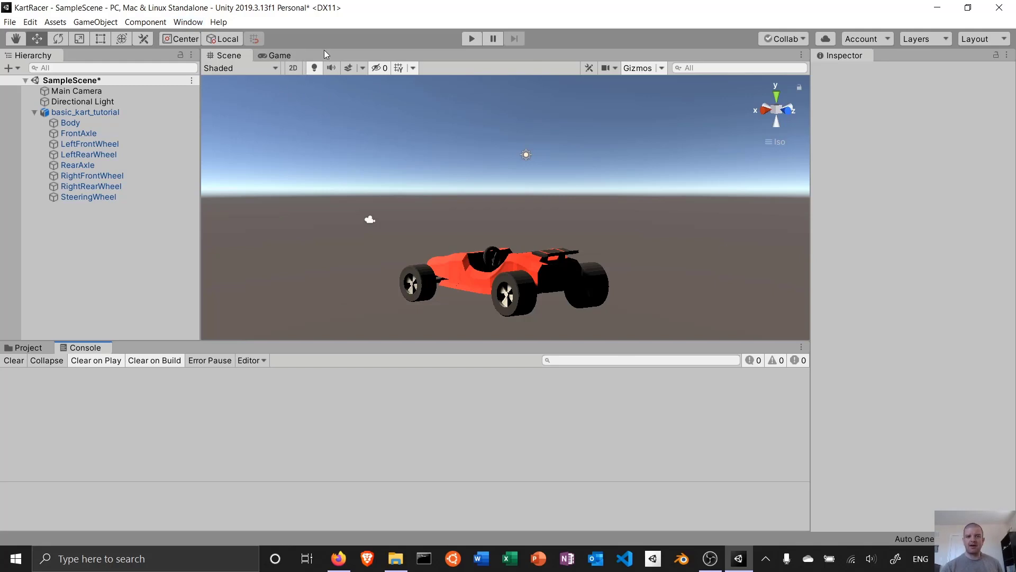
left_click(188, 23)
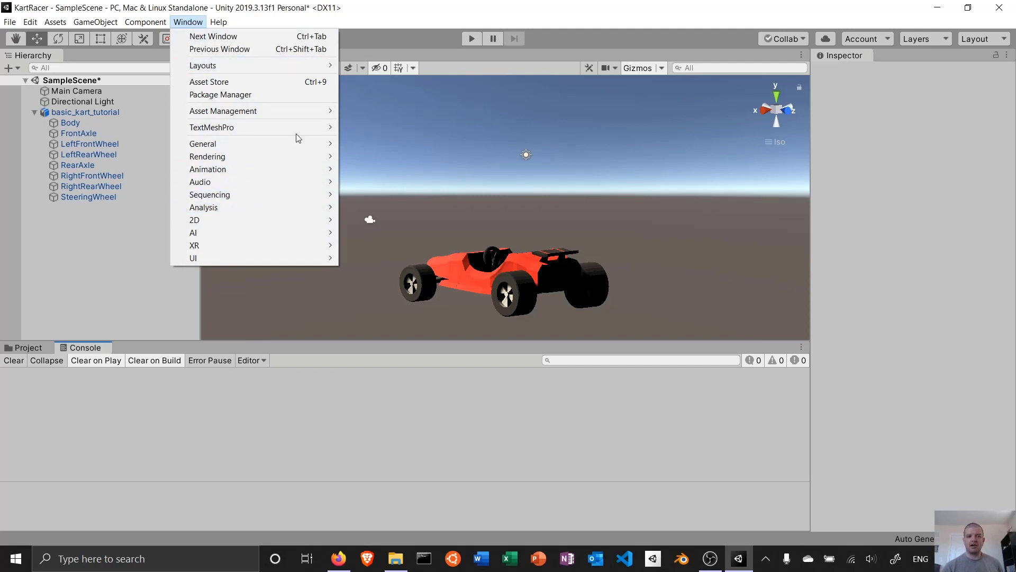
mouse_move(294, 183)
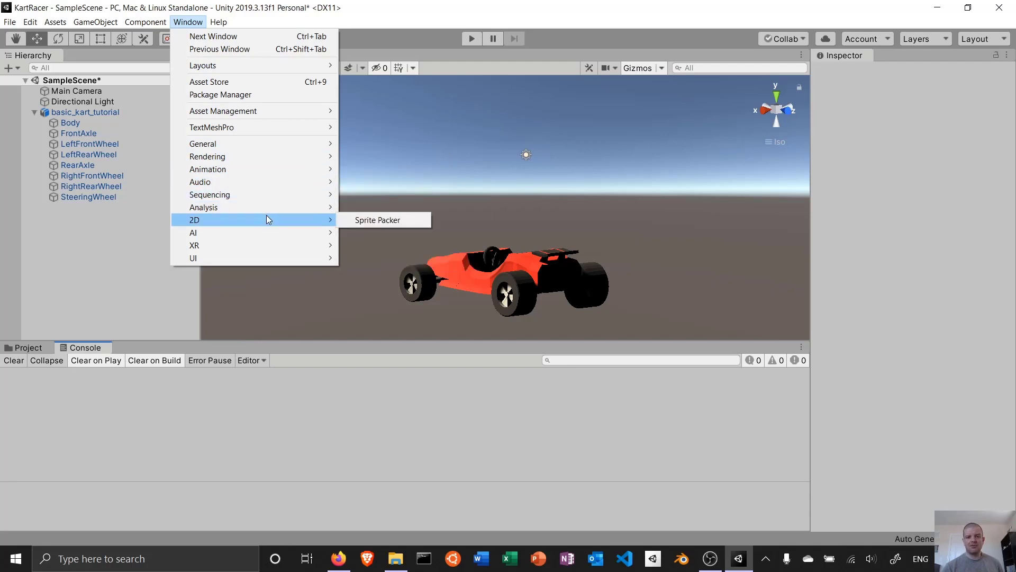
mouse_move(255, 231)
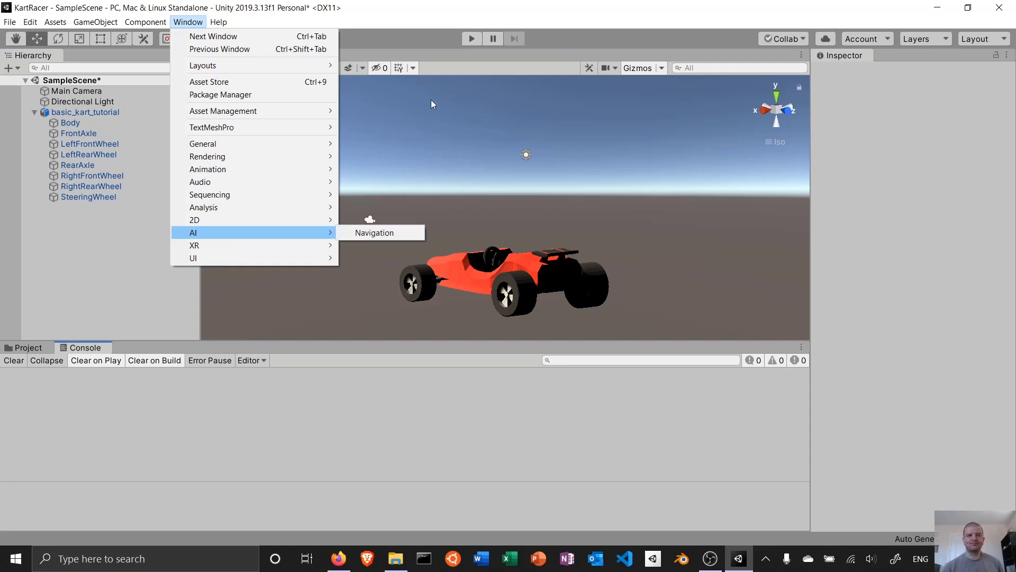
left_click(440, 116)
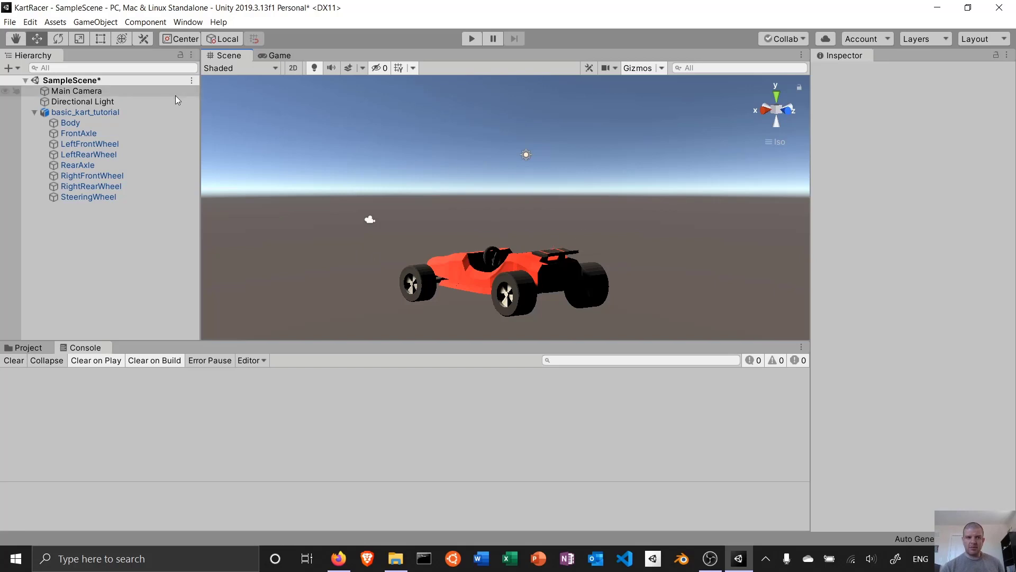
Pan the Scene view around the kart, first with the Hand tool and again with the Move tool active.
left_click(16, 39)
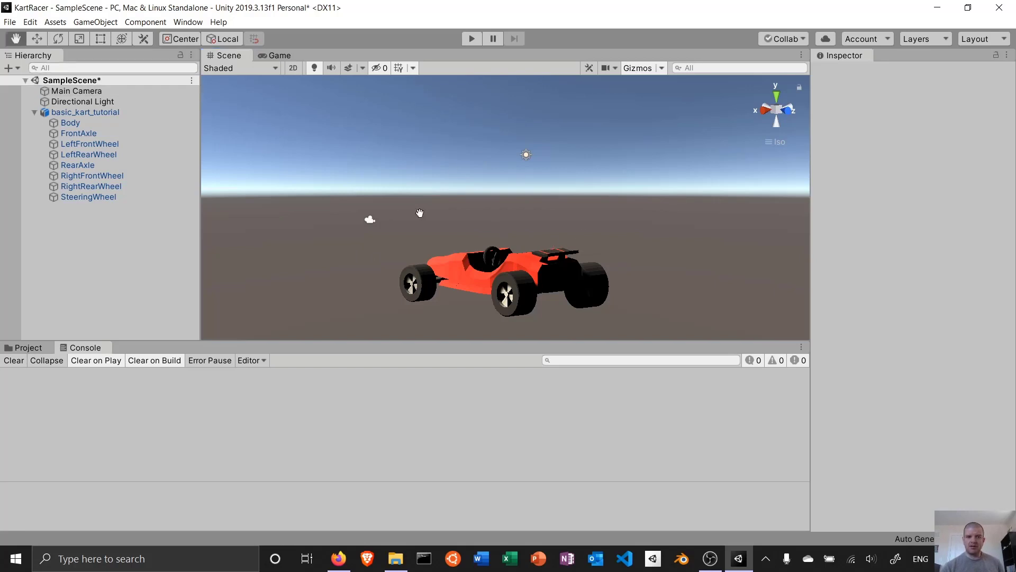
left_click_drag(492, 230, 422, 189)
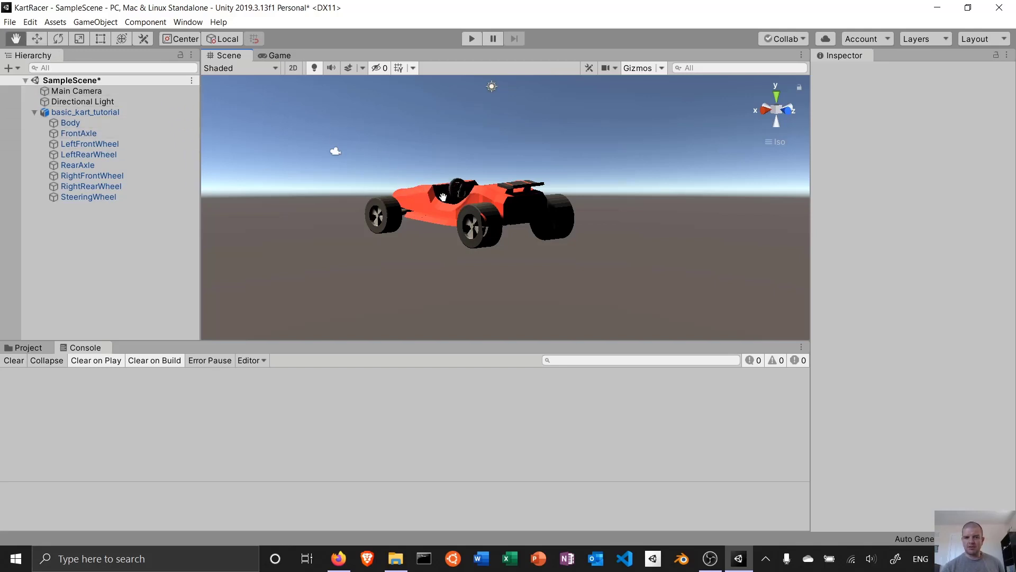
left_click_drag(452, 191, 404, 215)
left_click(38, 41)
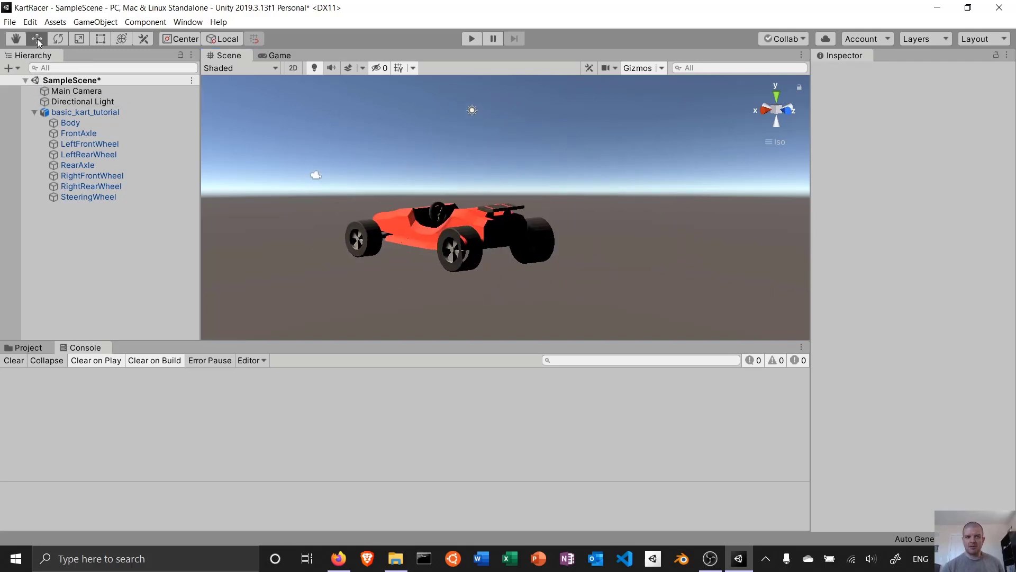
middle_click_drag(446, 225, 466, 198)
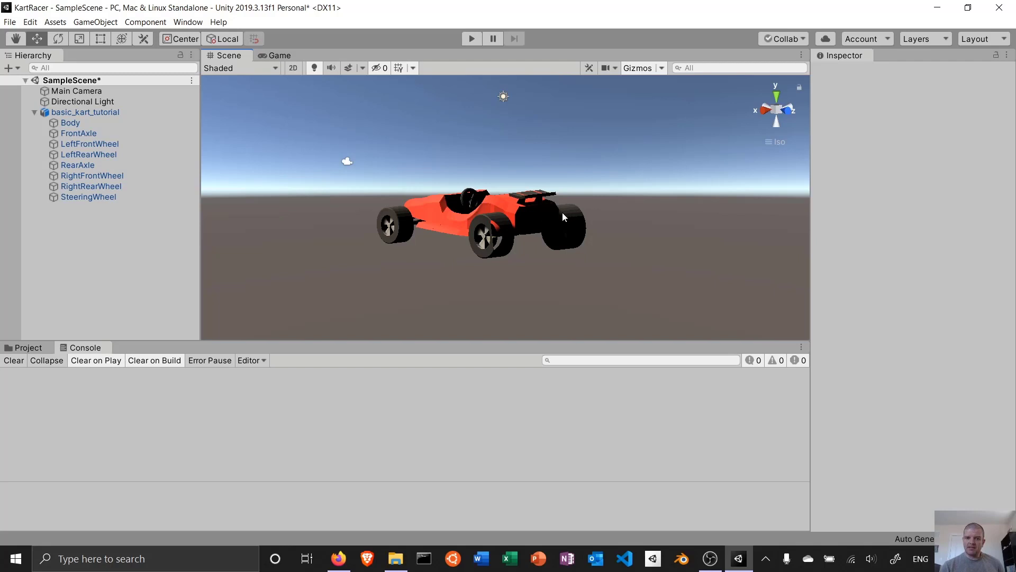
Orbit the Scene view to the side of the kart and fly sideways past it in both directions.
left_click_drag(499, 217, 695, 233, "alt")
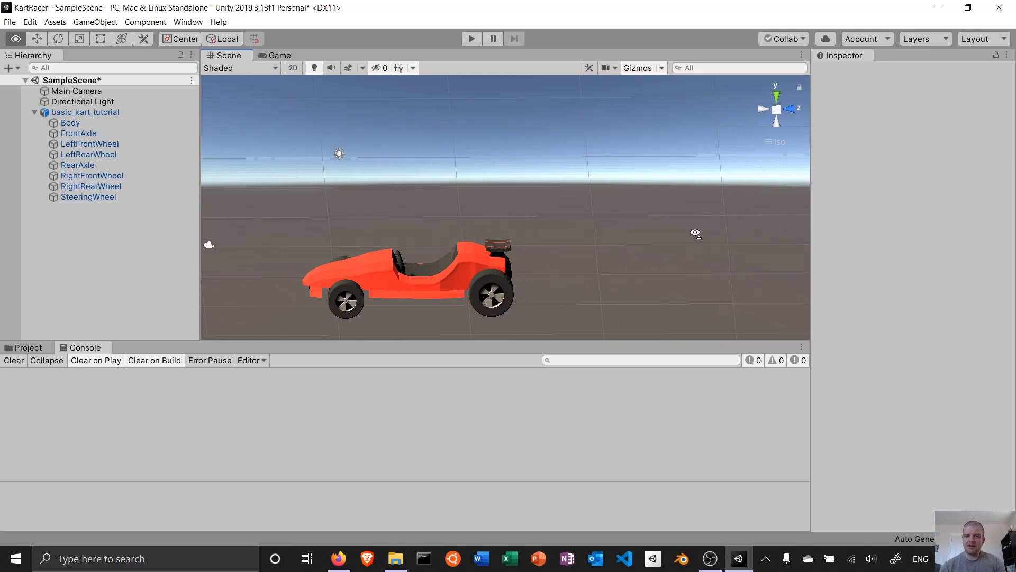
key("d")
mouse_move(695, 233)
right_mouse_down()
mouse_move(829, 286)
mouse_move(993, 242)
mouse_move(16, 244)
mouse_move(983, 221)
mouse_move(784, 260)
mouse_move(683, 234)
right_mouse_up()
key("a")
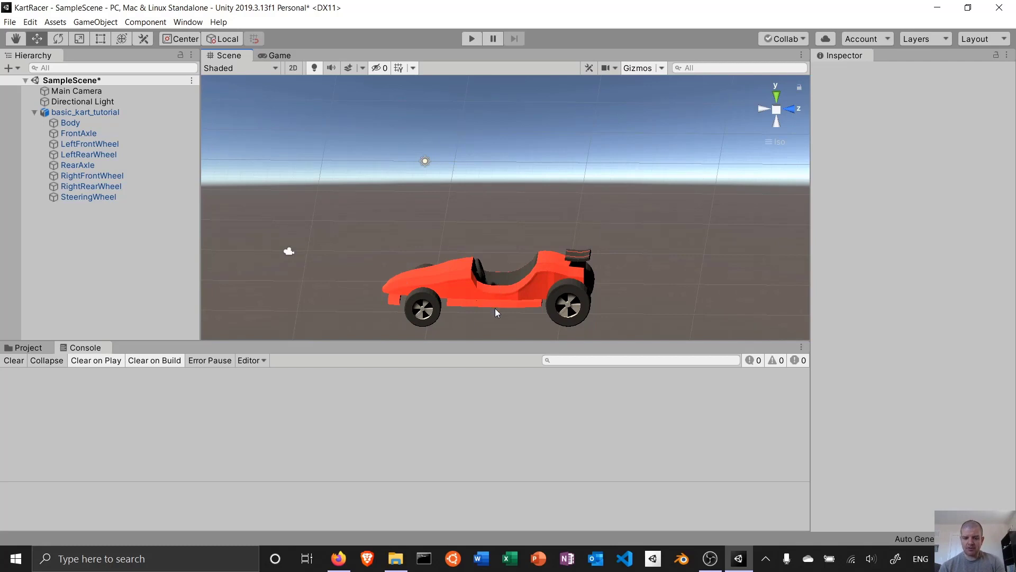
Zoom in on the kart, centre it in the Scene view, and orbit around it to view it from several angles.
scroll(498, 312, "down", 1)
scroll(505, 303, "up", 1)
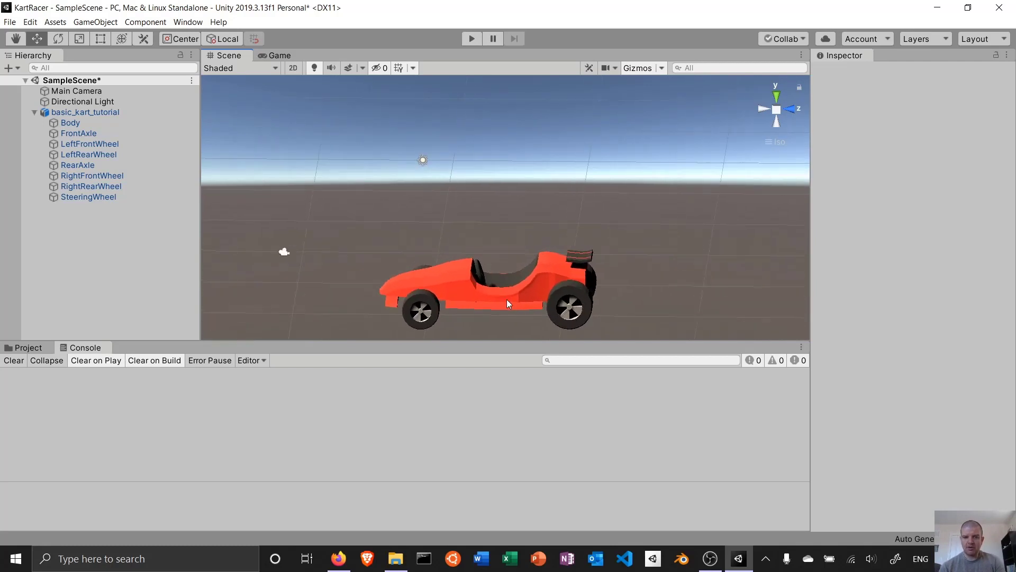
scroll(508, 299, "down", 1)
left_click_drag(509, 298, 506, 354, "alt")
scroll(511, 316, "up", 6)
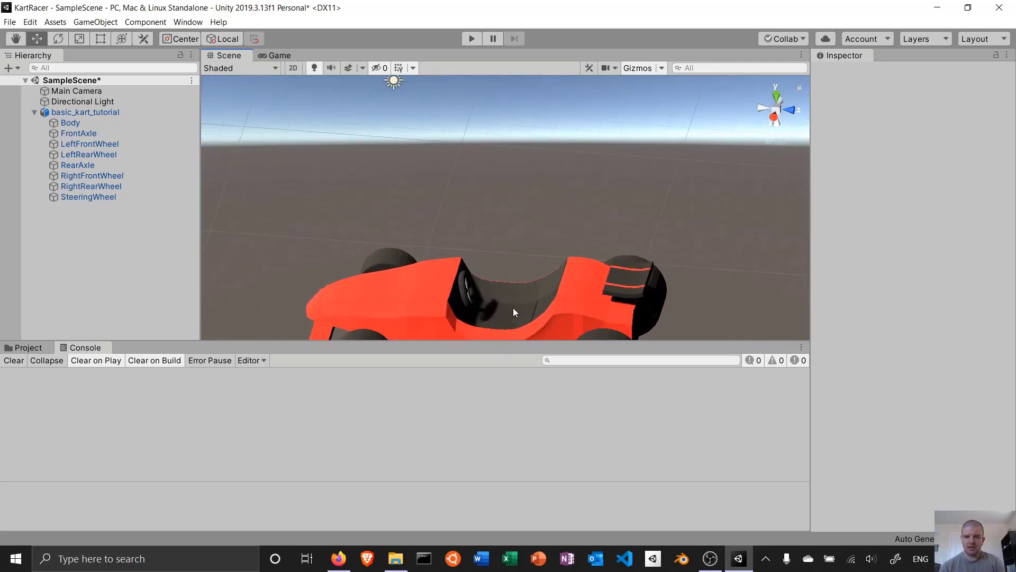
middle_click_drag(512, 311, 523, 239)
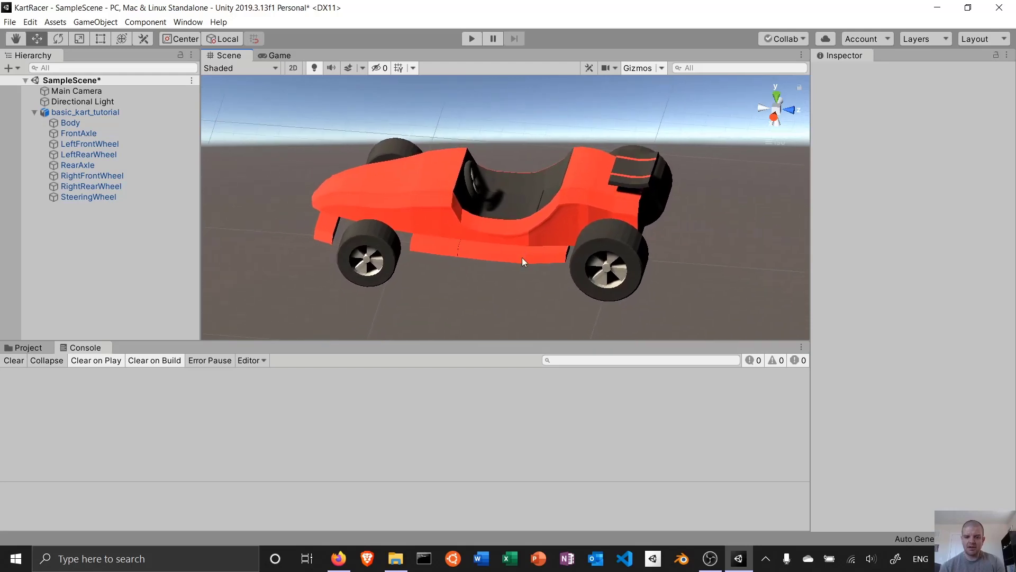
scroll(526, 269, "up", 8)
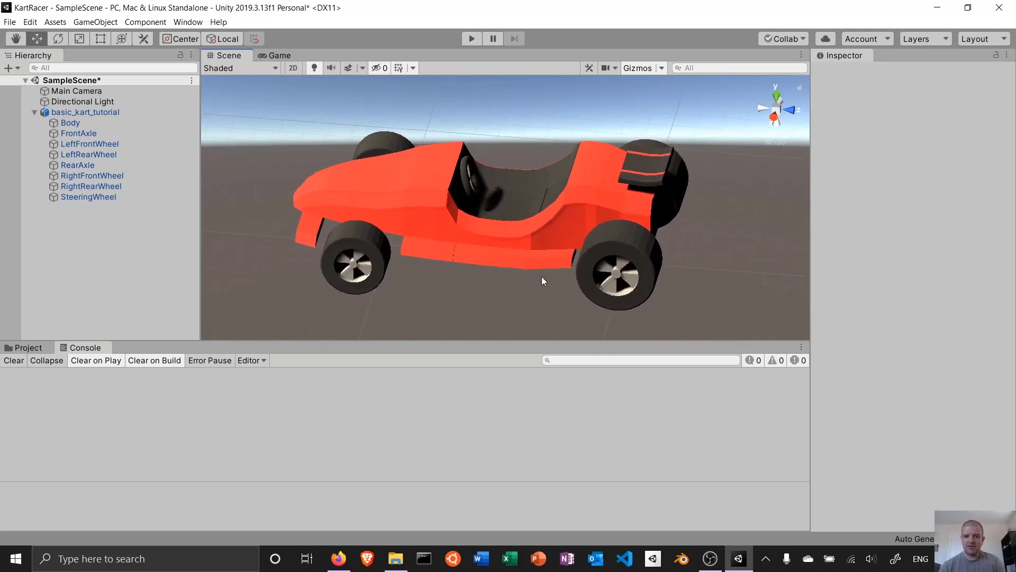
scroll(553, 261, "down", 5)
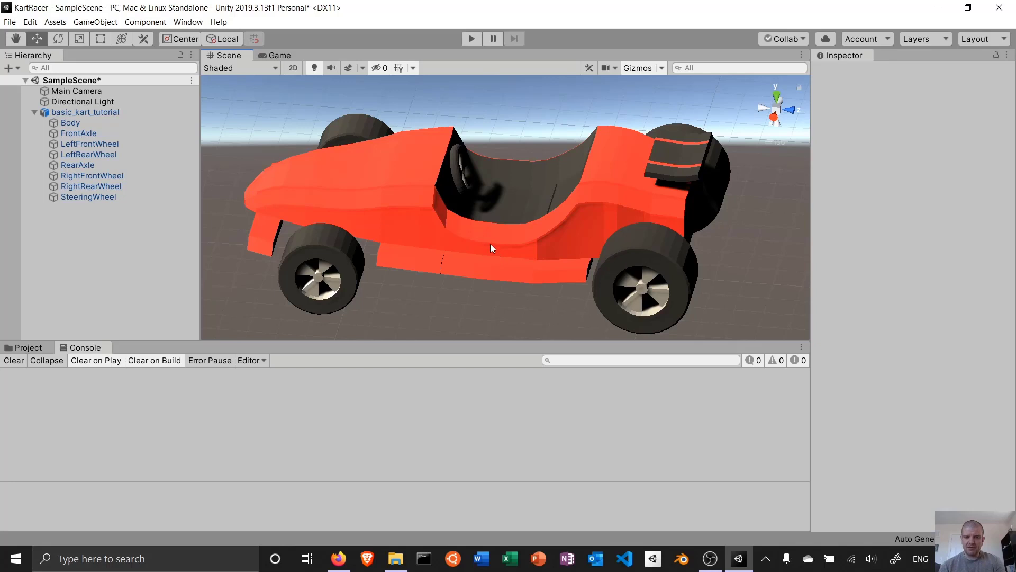
left_click_drag(585, 220, 670, 170, "alt")
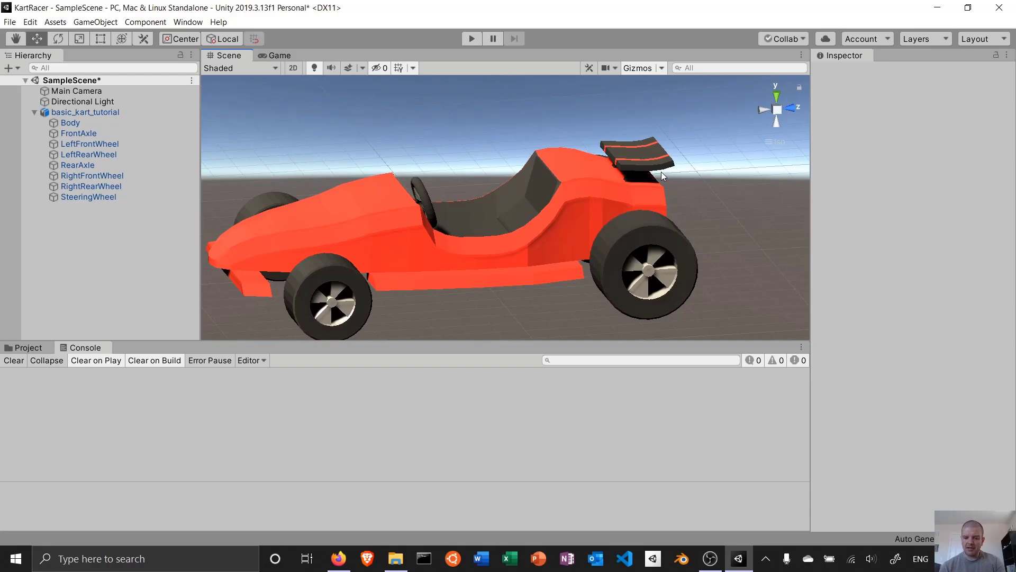
left_click_drag(723, 183, 564, 209, "alt")
Frame basic_kart_tutorial in the Scene view and raise it along the Y axis to a position of 5.89.
double_click(97, 112)
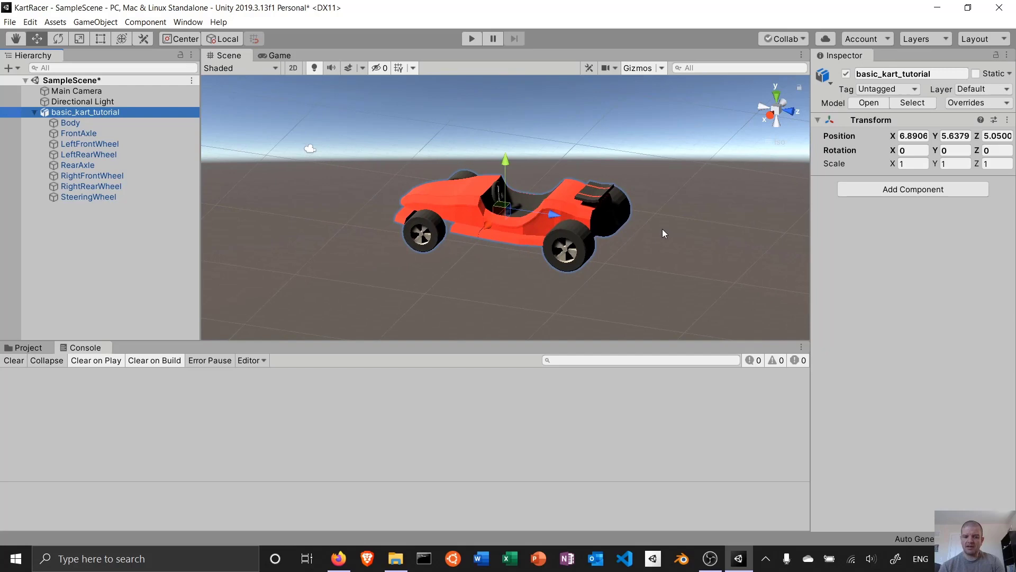
key("alt")
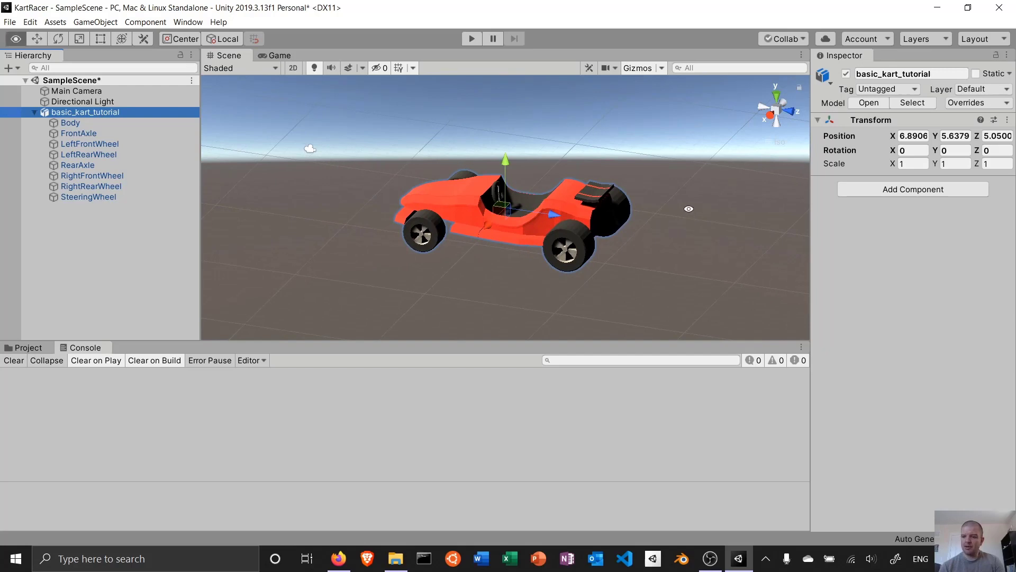
left_click_drag(688, 209, 704, 185, "alt")
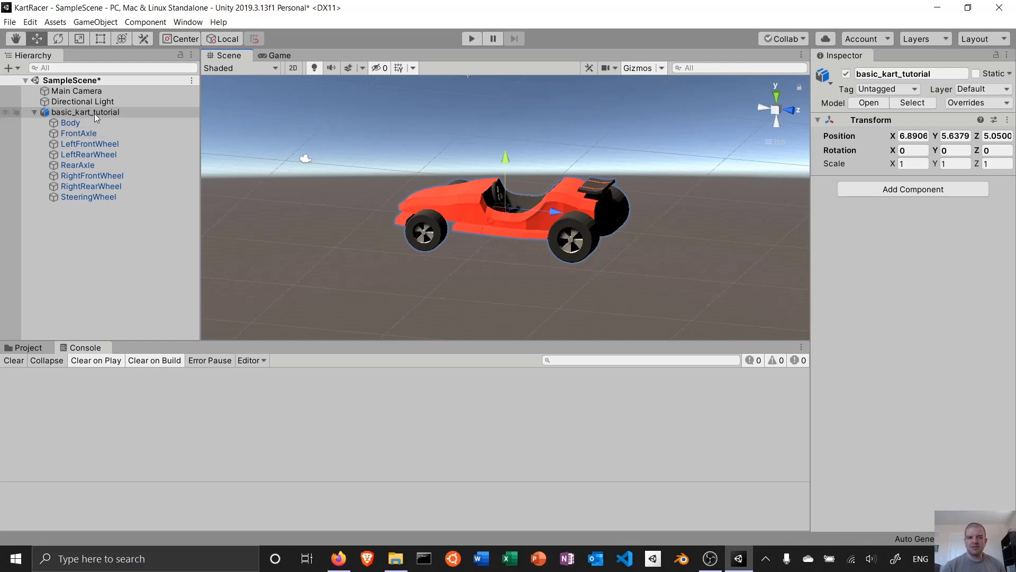
left_click(108, 113)
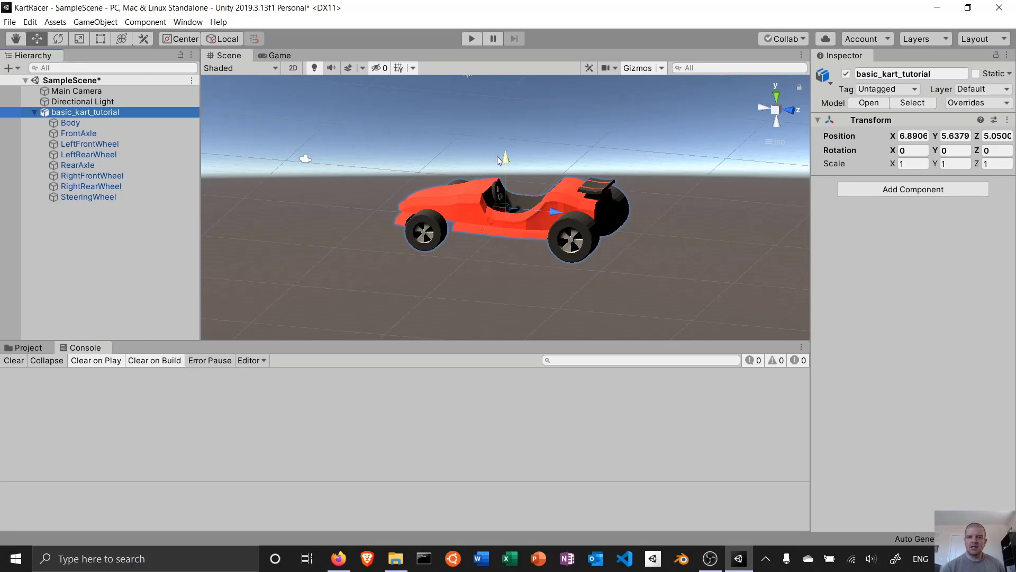
mouse_move(495, 158)
left_mouse_down()
mouse_move(493, 101)
mouse_move(503, 178)
mouse_move(506, 154)
left_mouse_up()
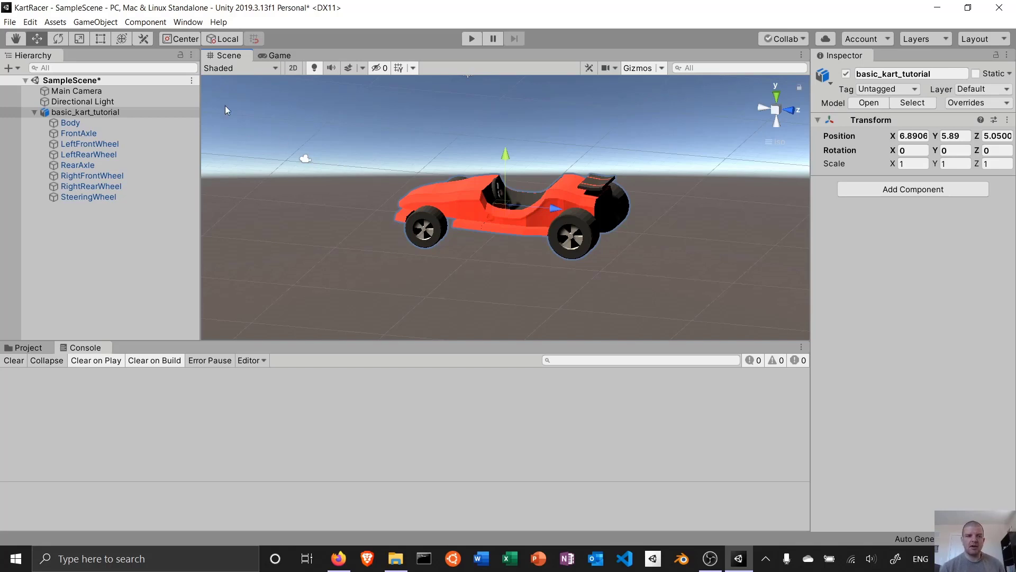
Try rotating the kart about 5.7 degrees around its X axis with the Rotate tool, and undo the rotation.
left_click(56, 41)
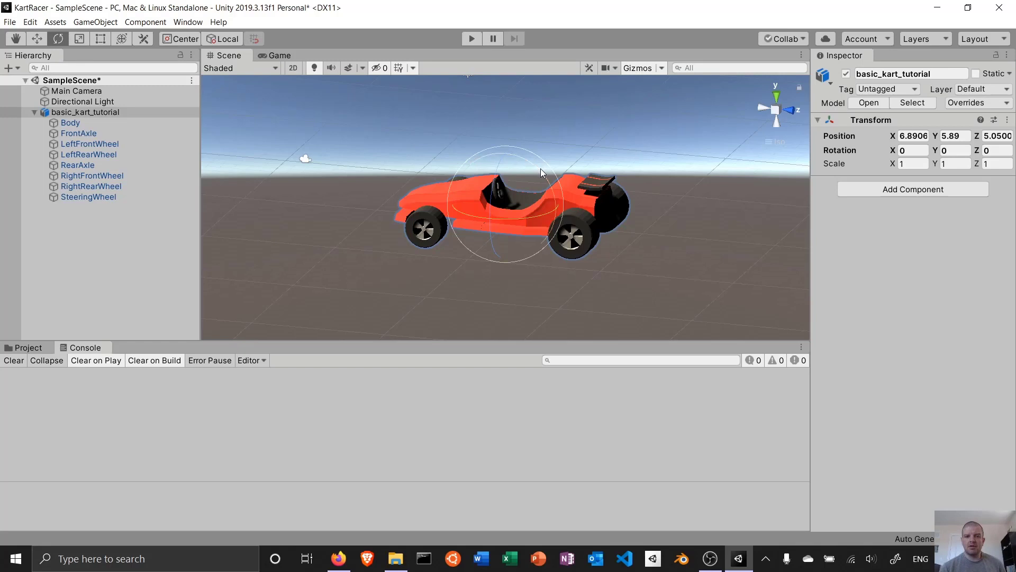
mouse_move(537, 169)
left_mouse_down()
mouse_move(545, 183)
mouse_move(535, 160)
mouse_move(560, 196)
mouse_move(541, 181)
left_mouse_up()
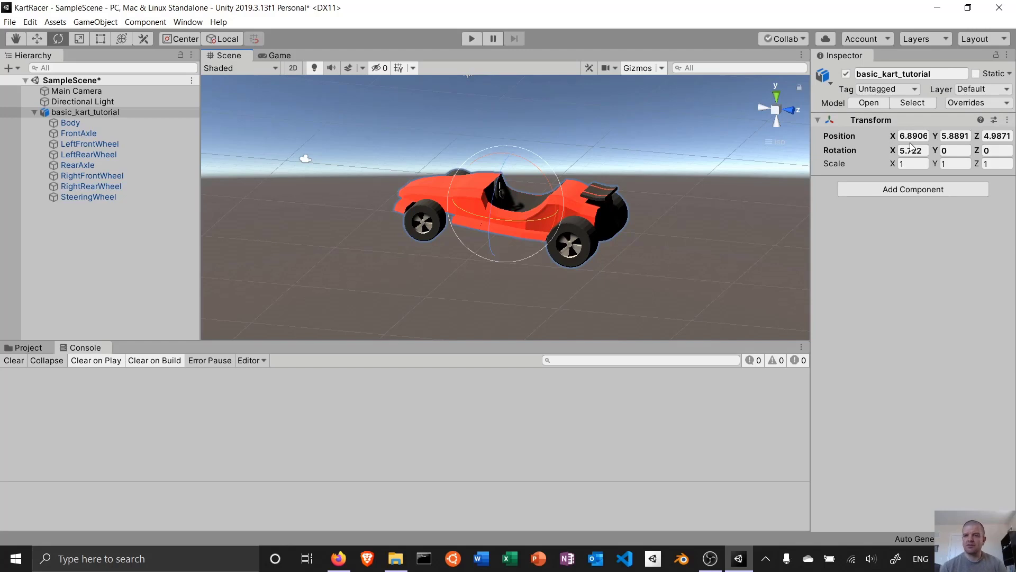
key("ctrl+z")
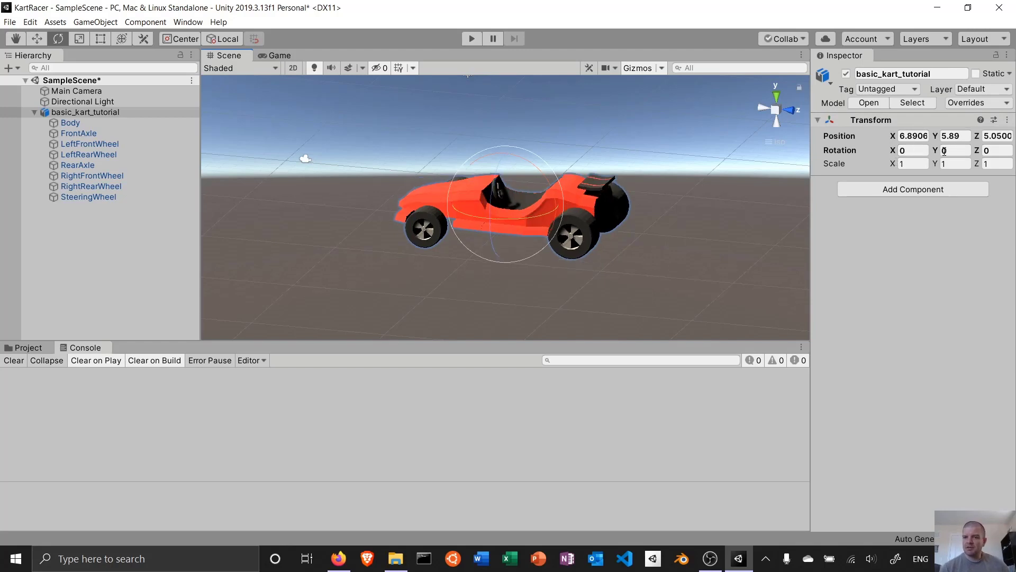
Try setting the kart's Y rotation to 90, and undo that change.
left_click(956, 152)
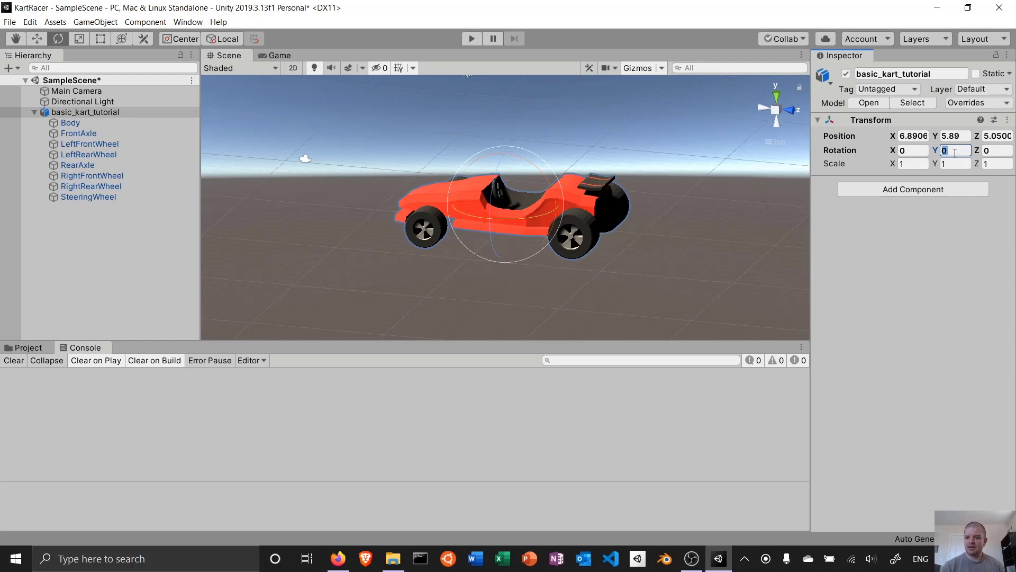
type("90")
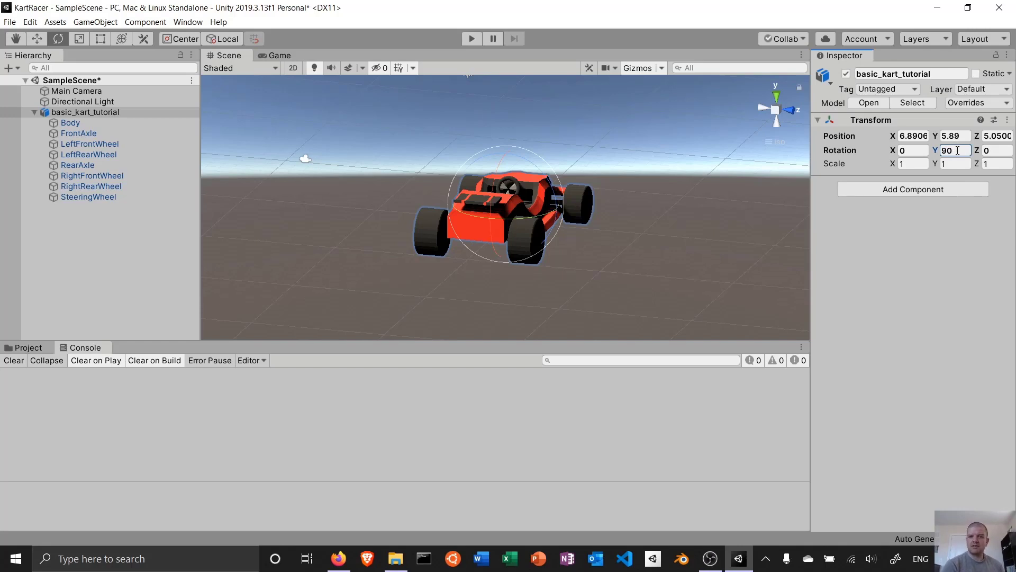
key("ctrl+z")
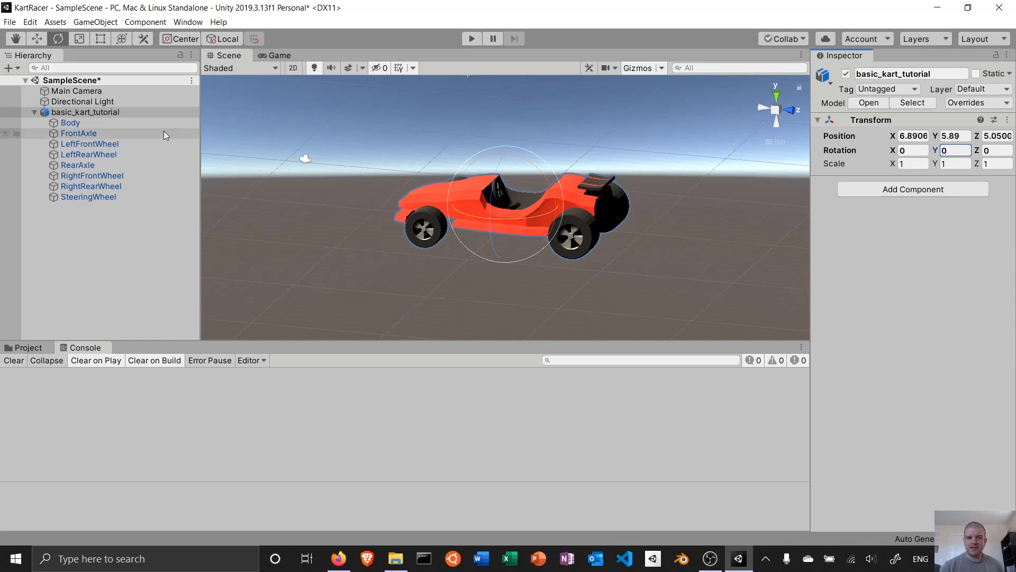
Rotate the Main Camera around its Y axis to 1.55, and reset its Y rotation to 0.
left_click(100, 90)
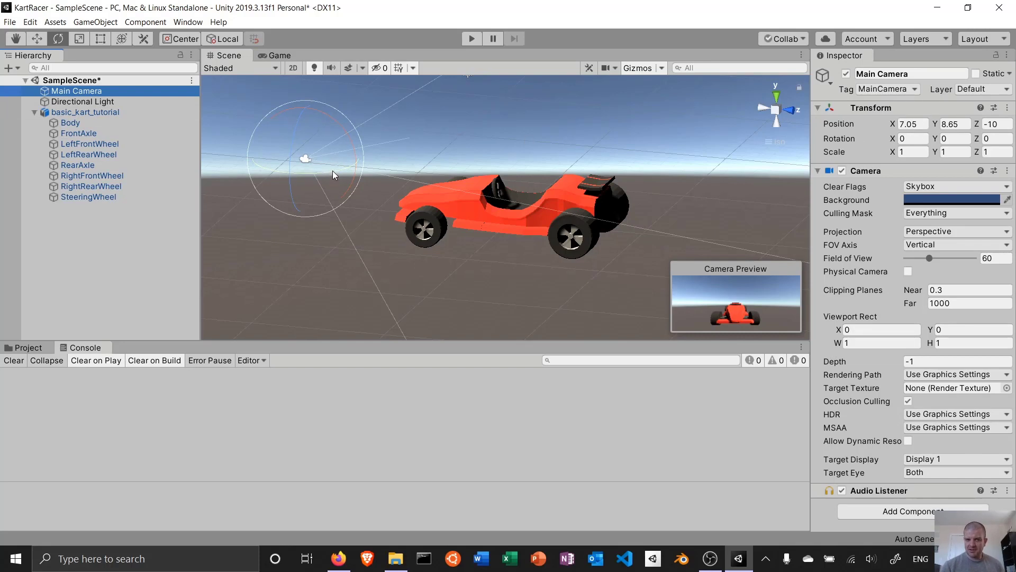
mouse_move(334, 171)
left_mouse_down()
mouse_move(294, 180)
mouse_move(408, 168)
mouse_move(335, 180)
left_mouse_up()
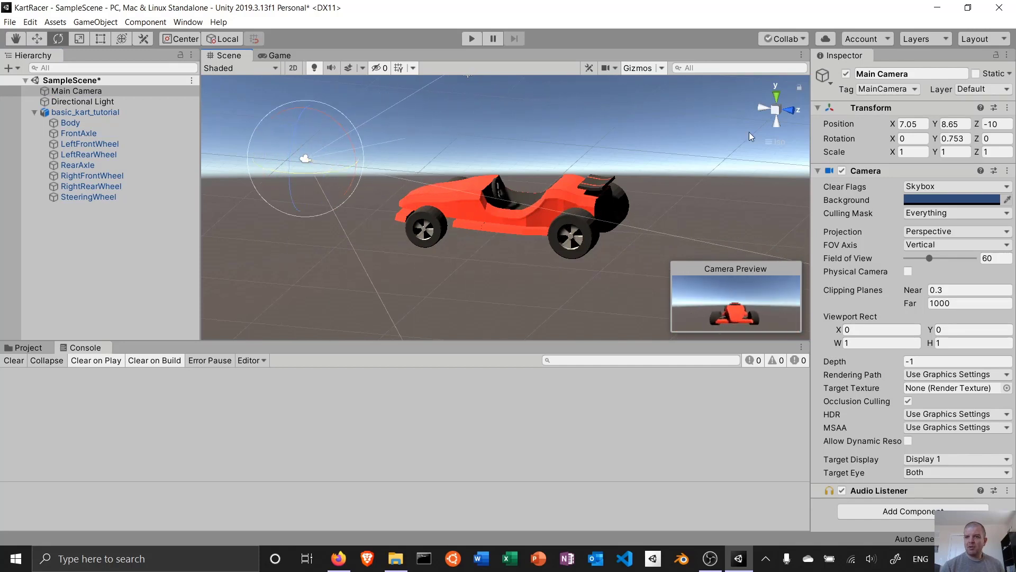
left_click(935, 139)
left_click_drag(935, 140, 952, 193)
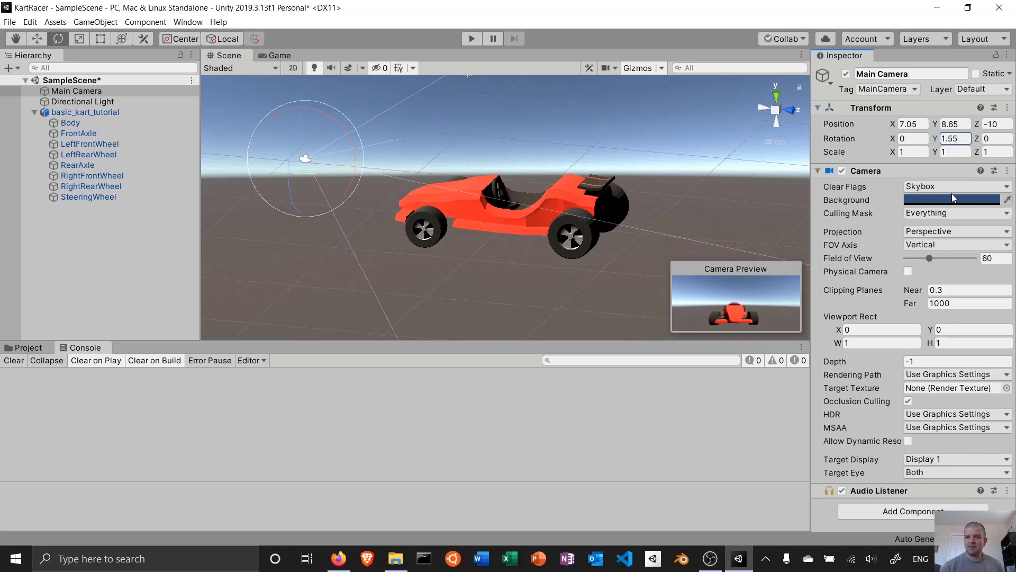
left_click(958, 139)
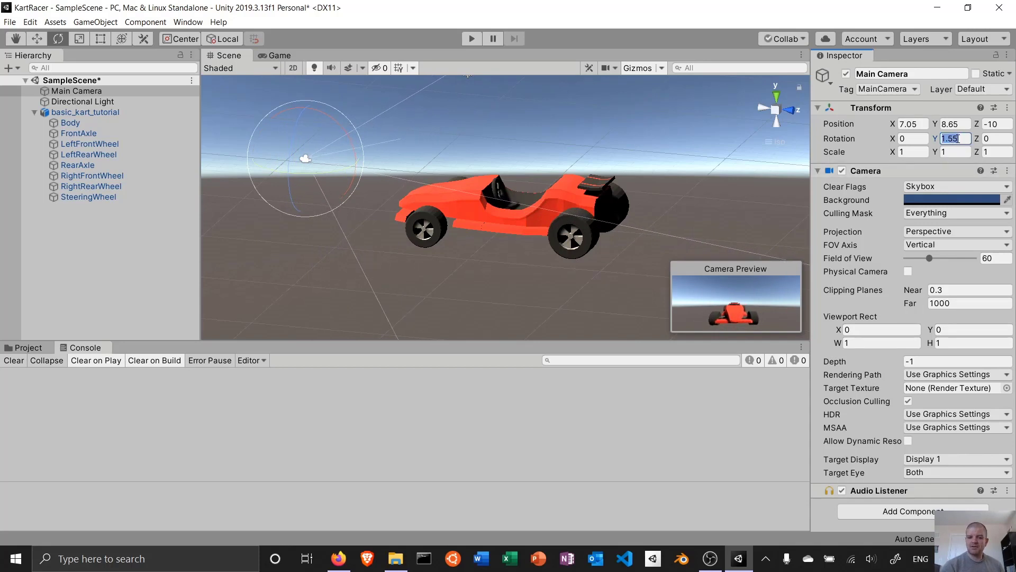
type("0")
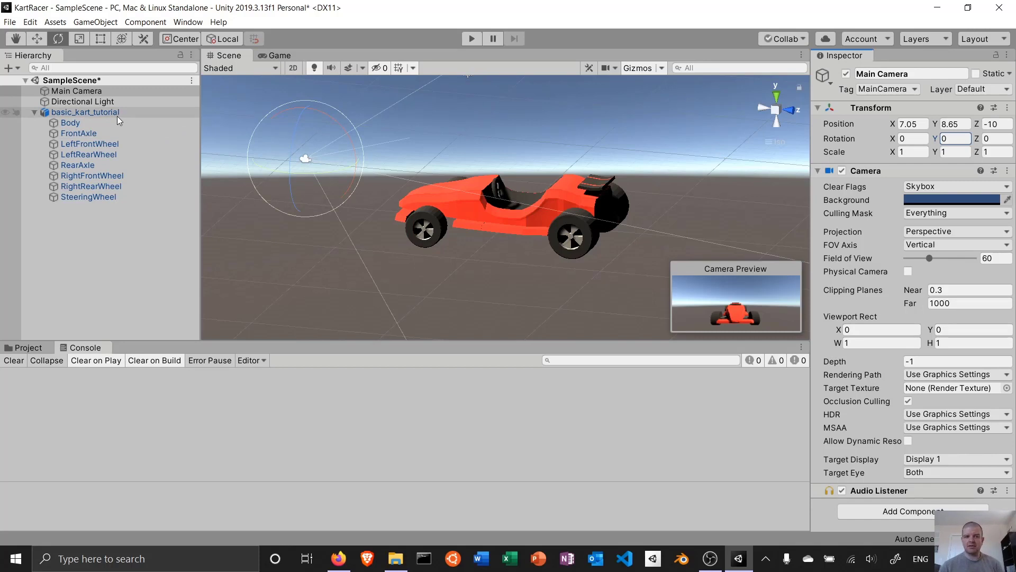
Examine the Directional Light's properties and select the Main Camera again.
left_click(83, 101)
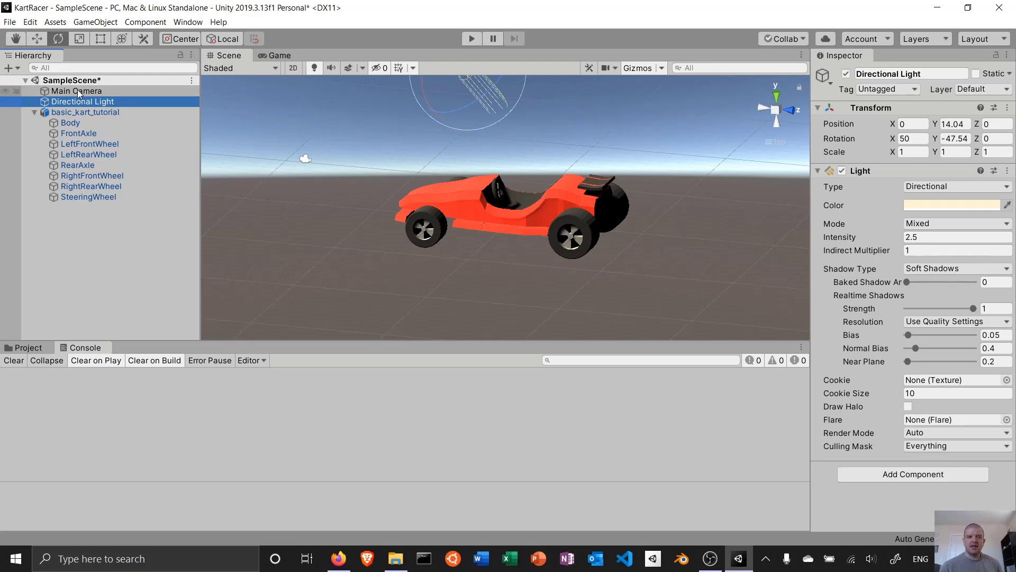
left_click(77, 91)
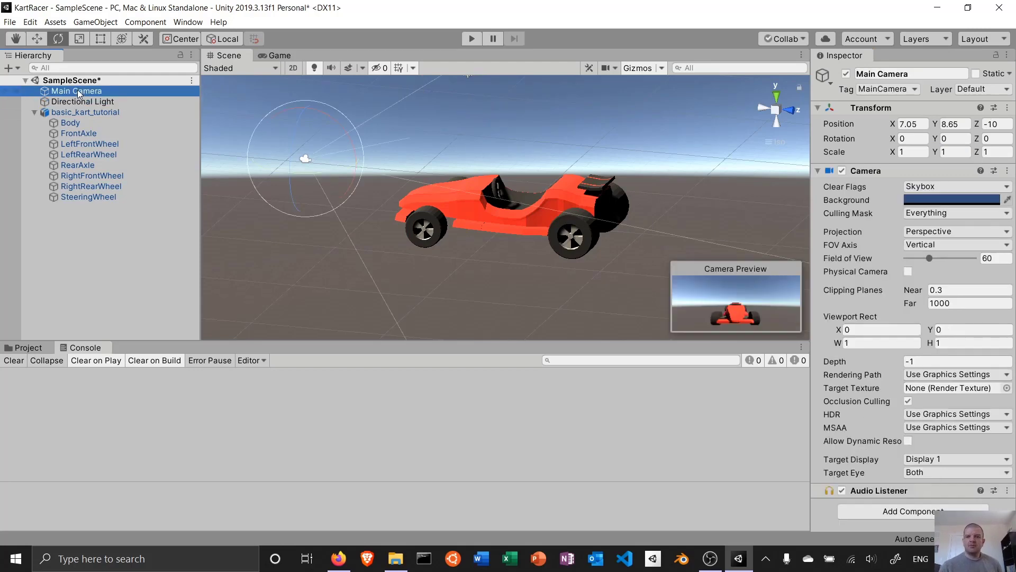
Compare the Inspector components of the Directional Light, the basic_kart_tutorial object and the Main Camera.
left_click(114, 101)
left_click(105, 92)
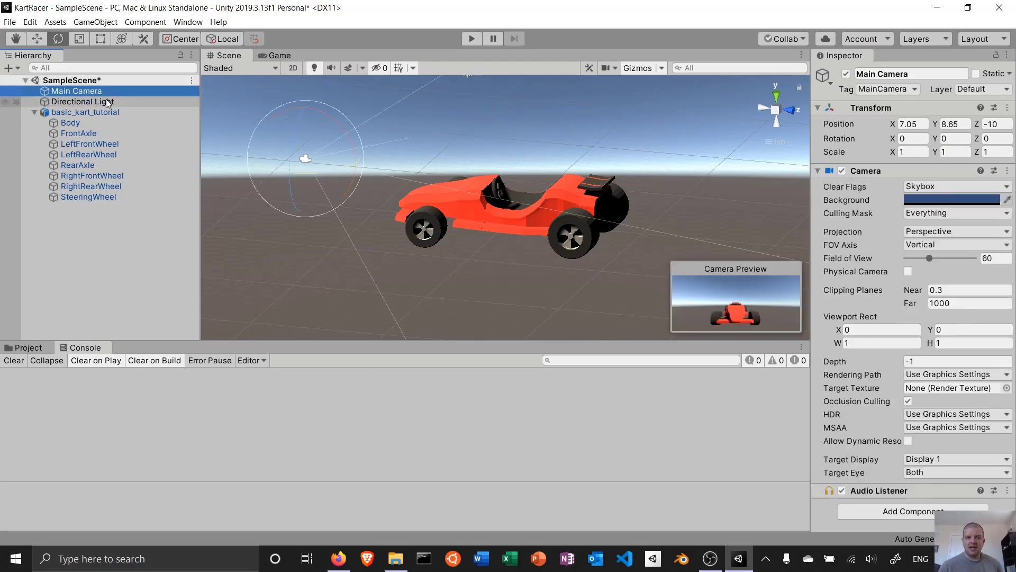
left_click(96, 112)
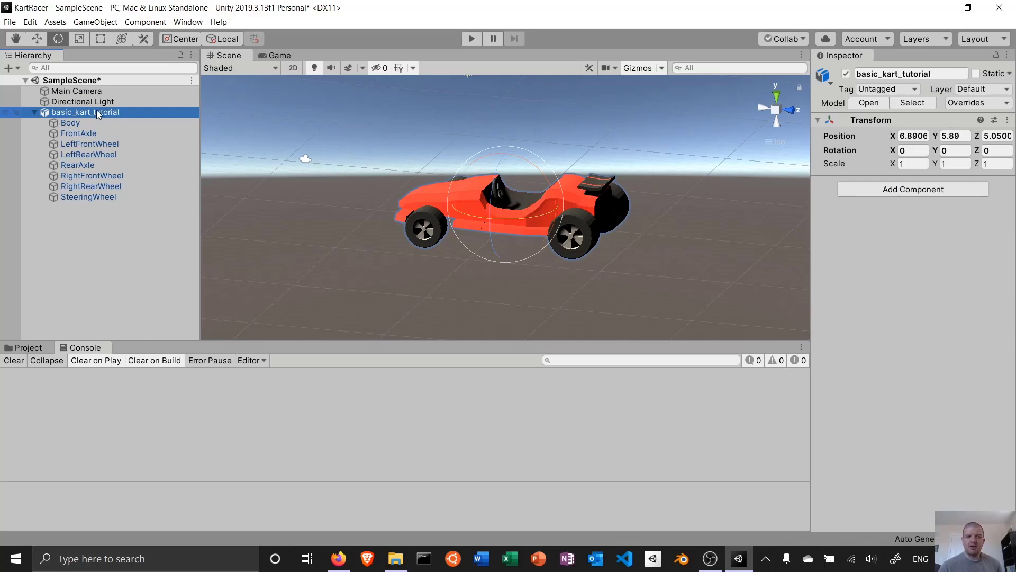
left_click(93, 100)
left_click(94, 94)
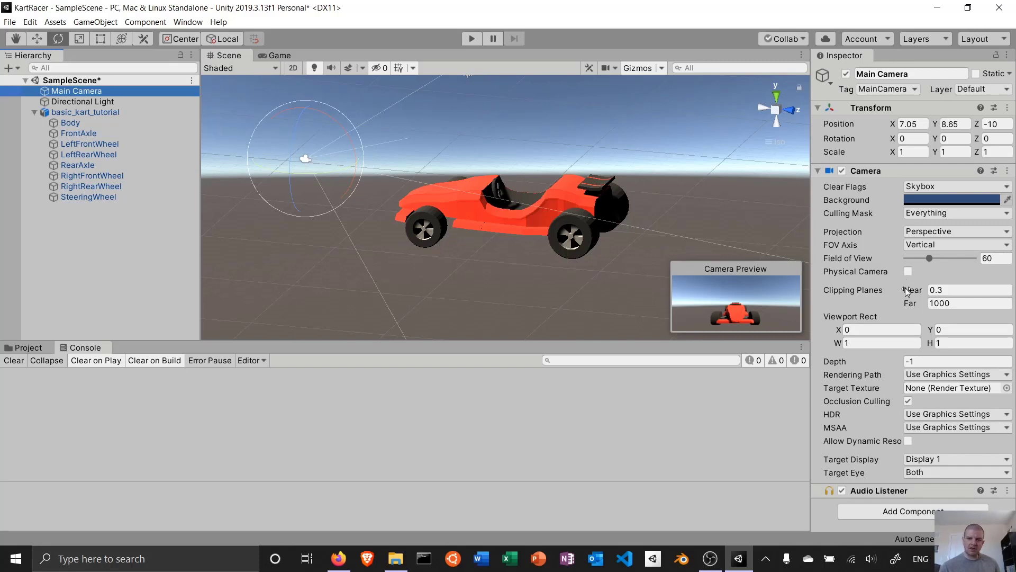
Try a lower Field of View on the Main Camera, return it to 60, and collapse the Camera component.
mouse_move(894, 287)
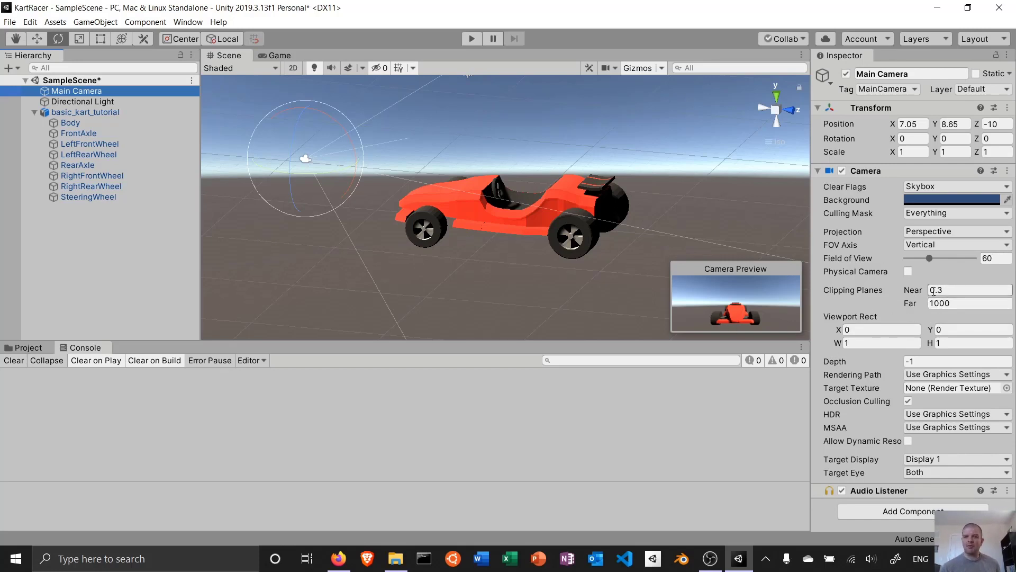
mouse_move(928, 259)
left_mouse_down()
mouse_move(945, 259)
mouse_move(919, 262)
left_mouse_up()
left_click_drag(930, 268, 931, 267)
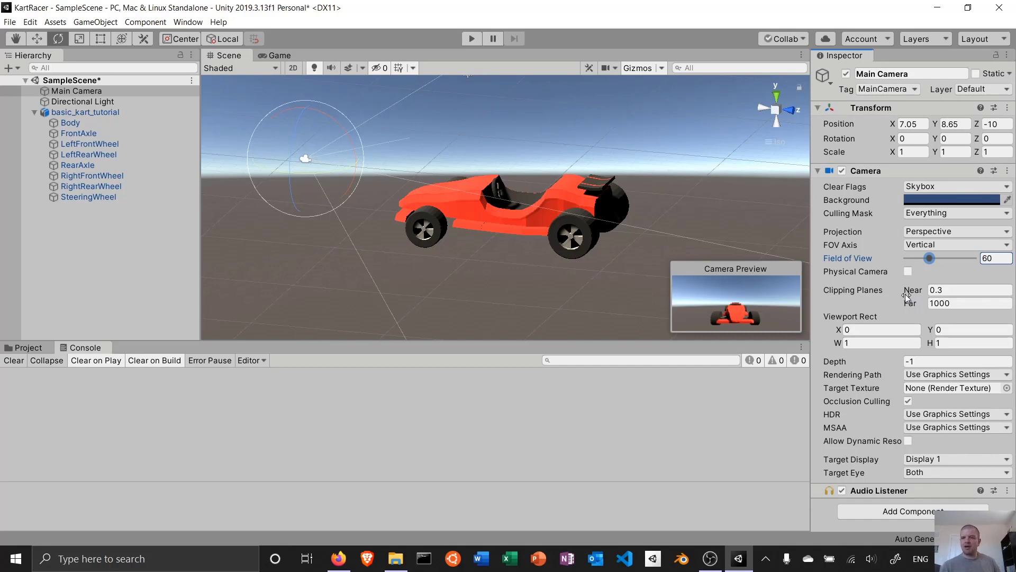
mouse_move(906, 294)
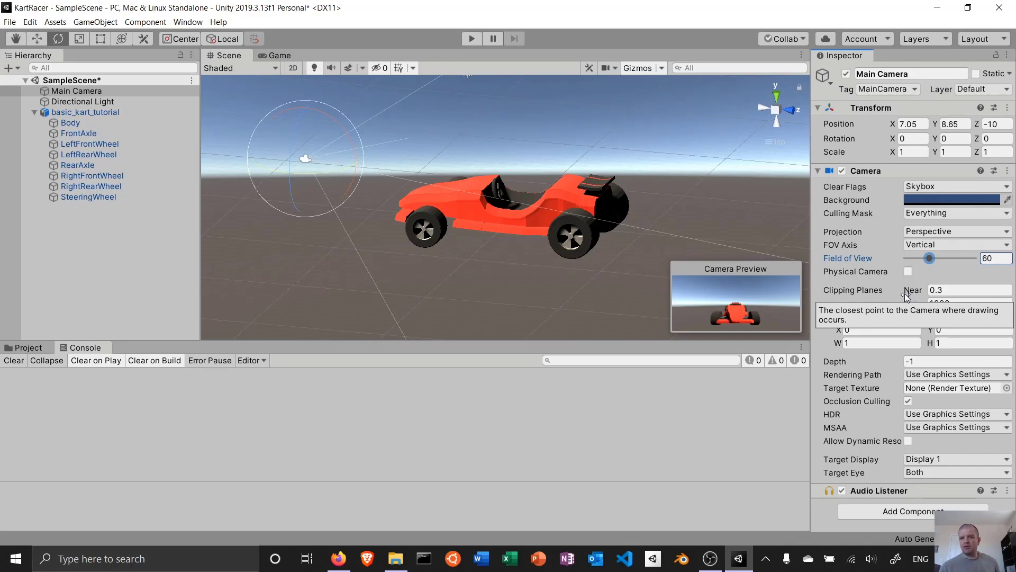
left_click(816, 170)
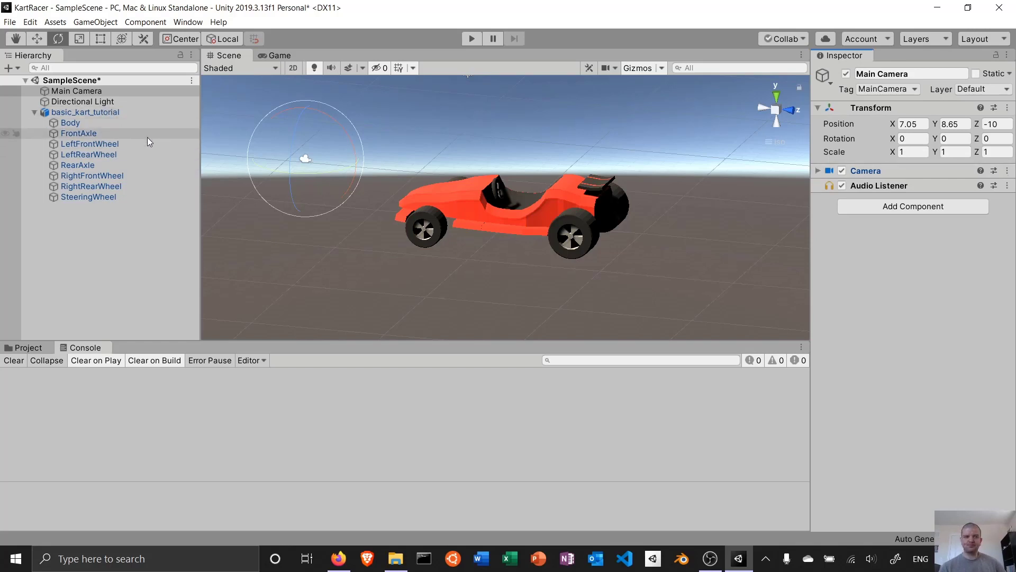
Rotate the Directional Light around its Y axis to -76.96 while viewing the kart from behind.
left_click(101, 103)
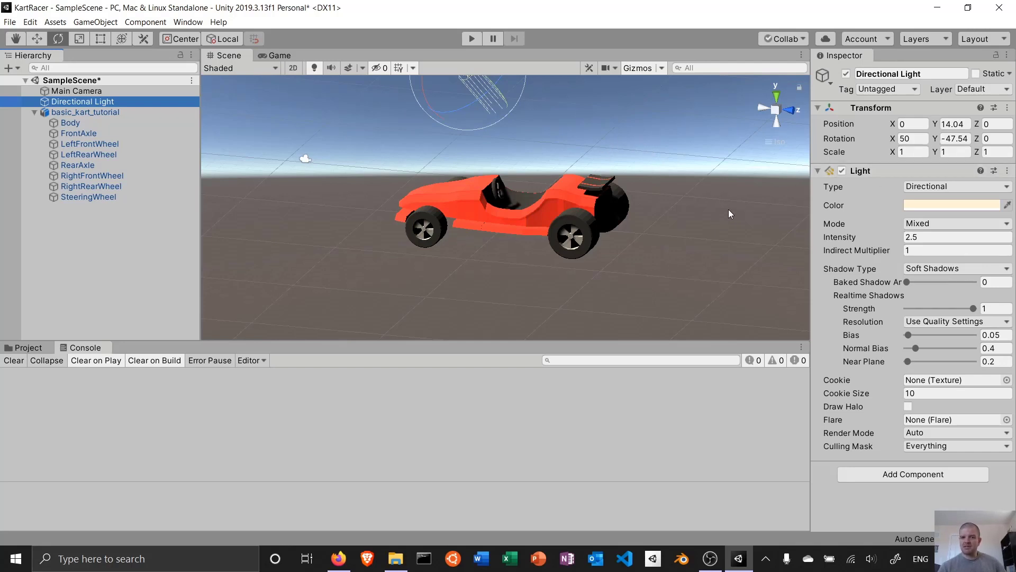
left_click_drag(729, 213, 445, 260, "alt")
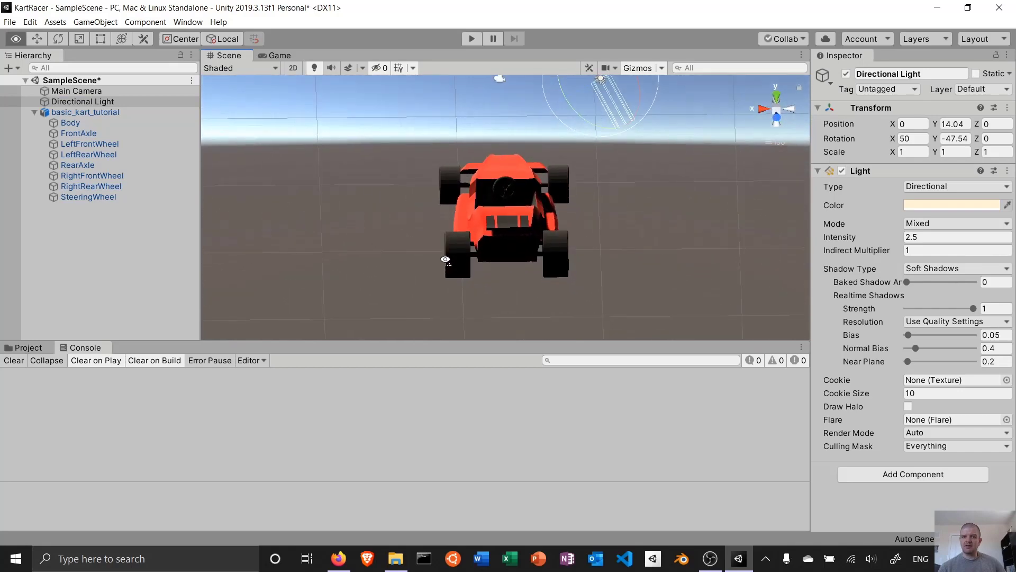
left_click(936, 139)
mouse_move(935, 139)
left_mouse_down()
mouse_move(254, 172)
mouse_move(350, 233)
mouse_move(731, 233)
mouse_move(212, 249)
mouse_move(580, 274)
mouse_move(455, 243)
mouse_move(470, 278)
mouse_move(281, 298)
mouse_move(249, 288)
mouse_move(477, 278)
mouse_move(284, 270)
left_mouse_up()
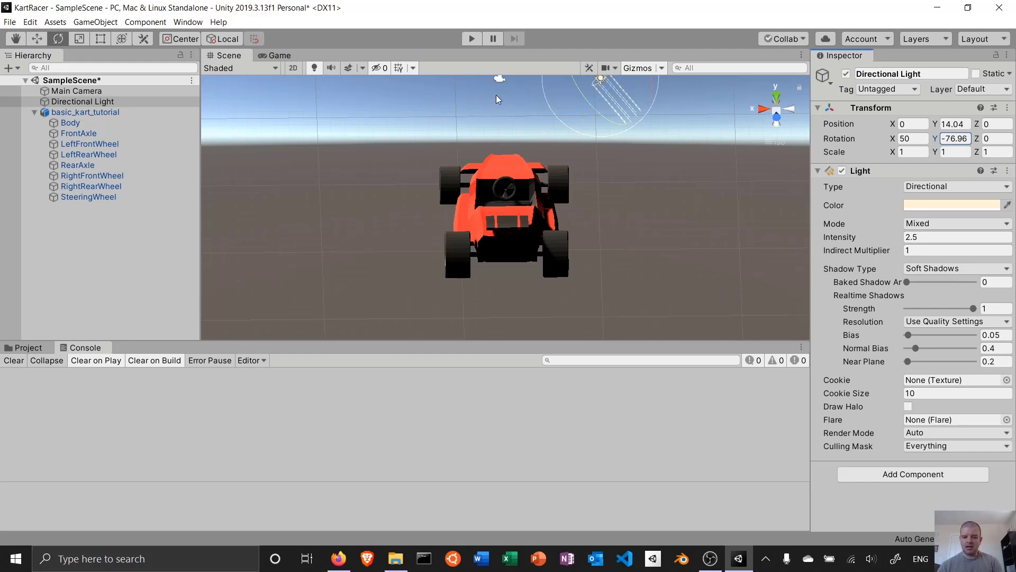
Try the Global tool handle rotation on the Directional Light and switch back to Local.
middle_click_drag(497, 99, 370, 224)
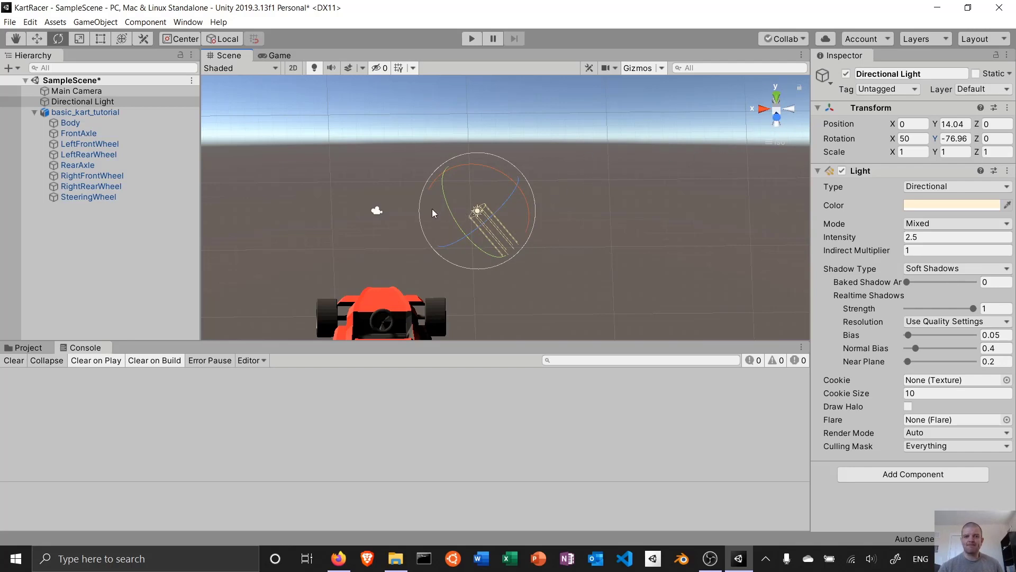
left_click(223, 39)
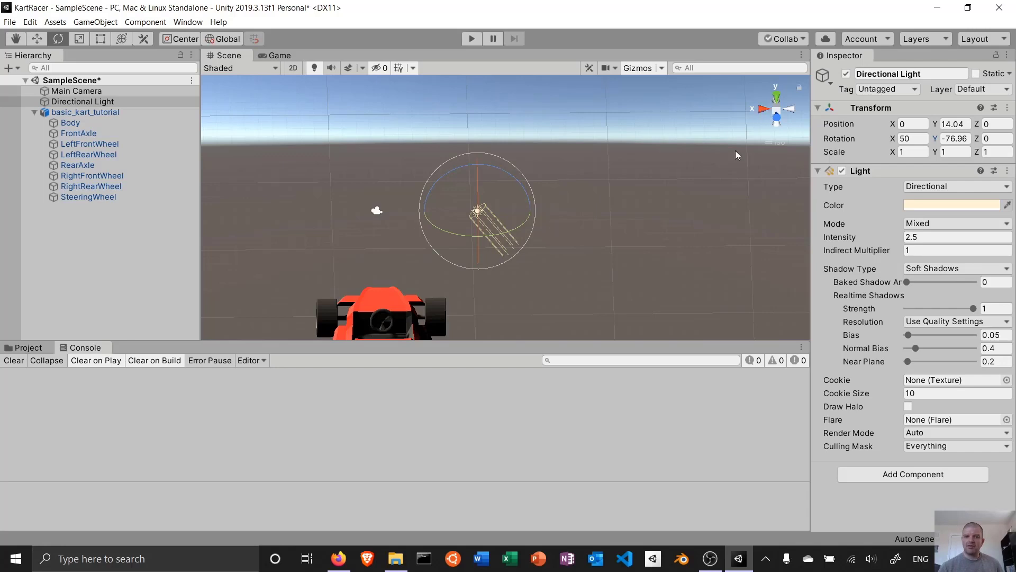
left_click(225, 40)
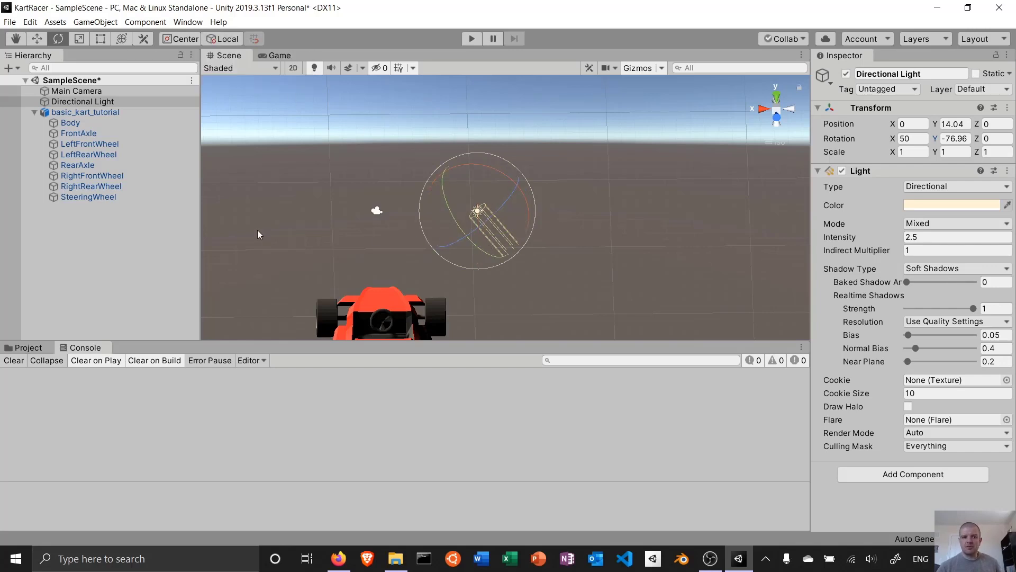
Frame the LeftFrontWheel in the Scene view from its rim side and compare its Global and Local rotation handles.
left_click(111, 147)
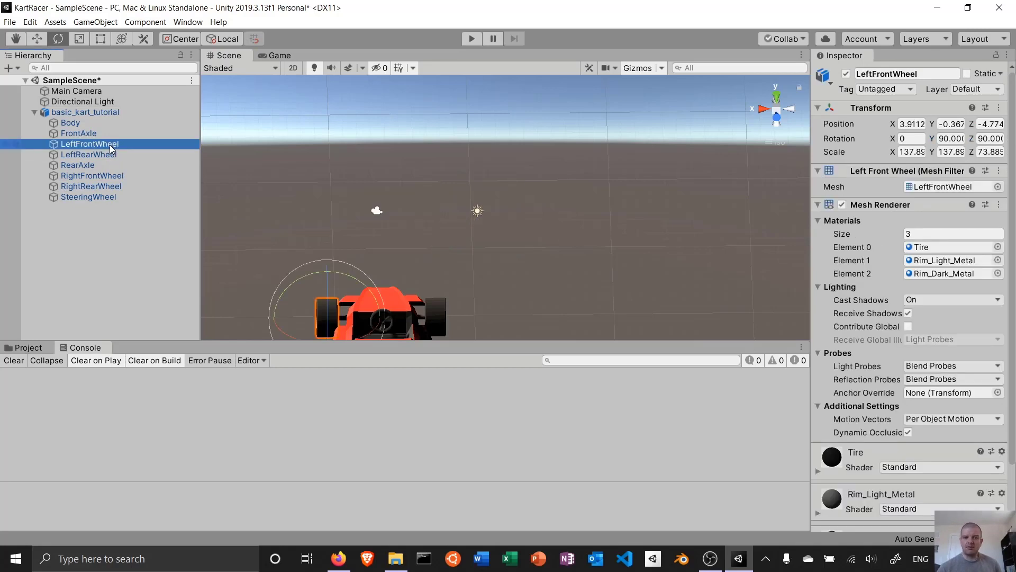
key("f")
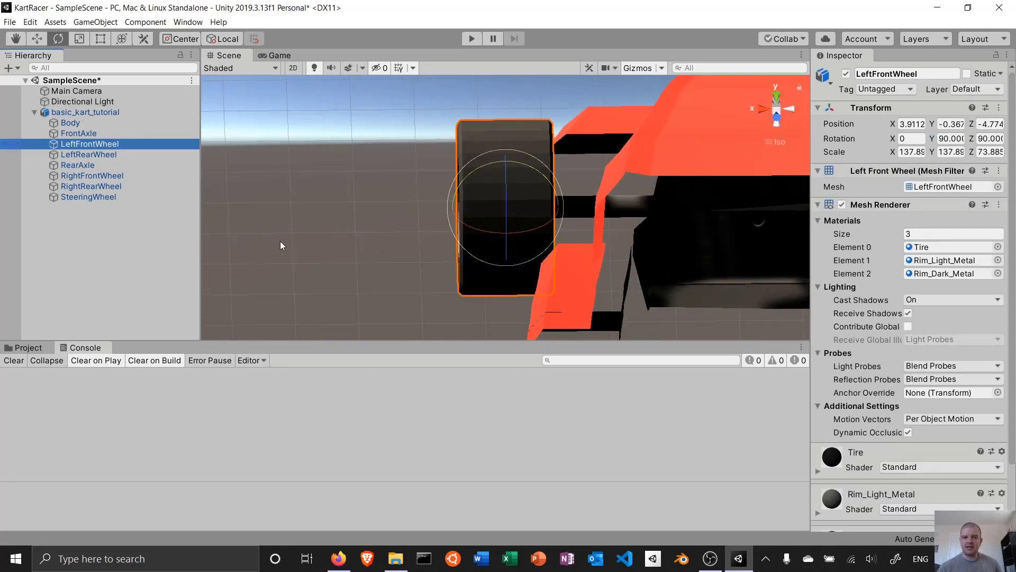
left_click_drag(302, 254, 586, 253, "alt")
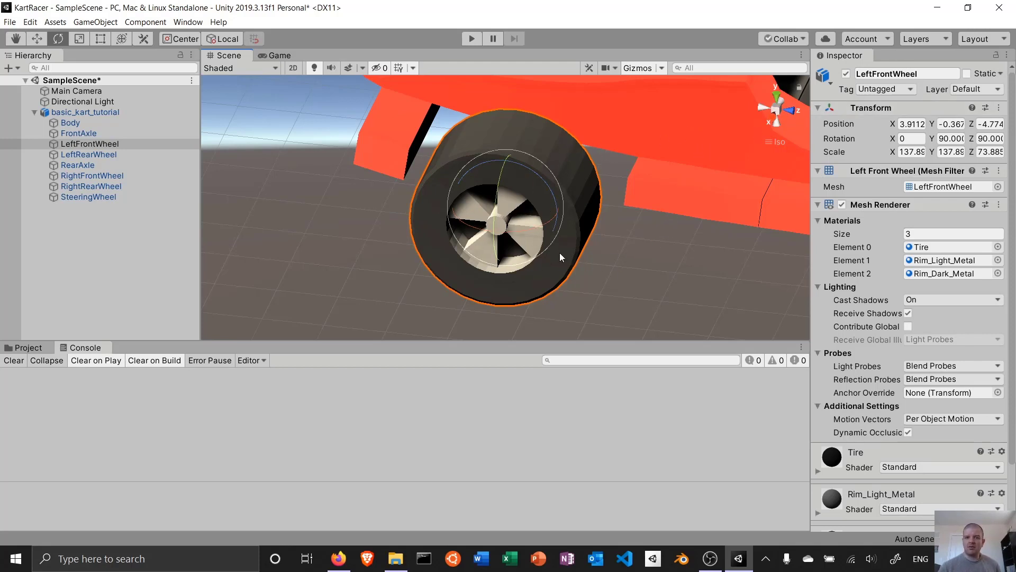
left_click(223, 38)
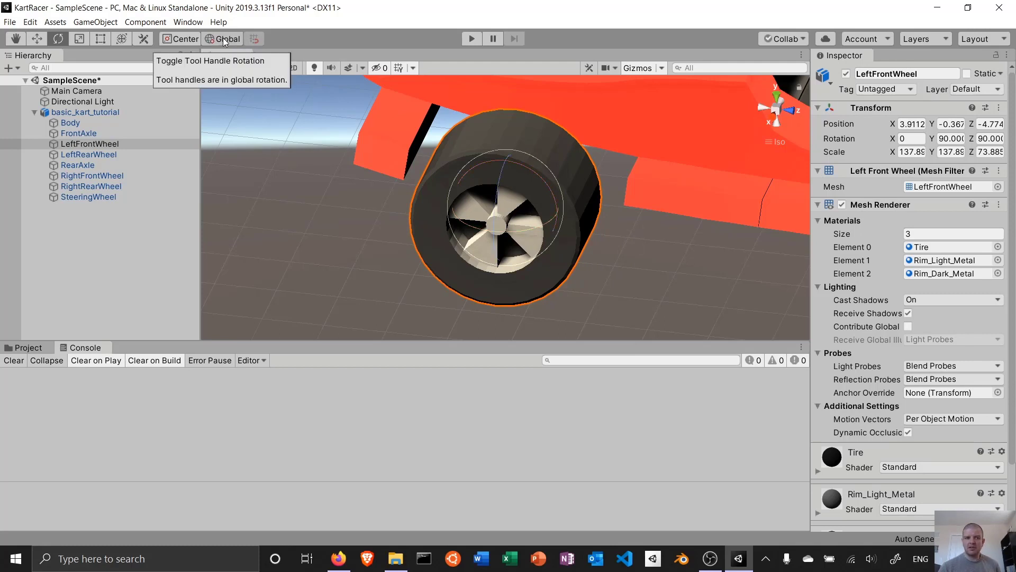
left_click(223, 39)
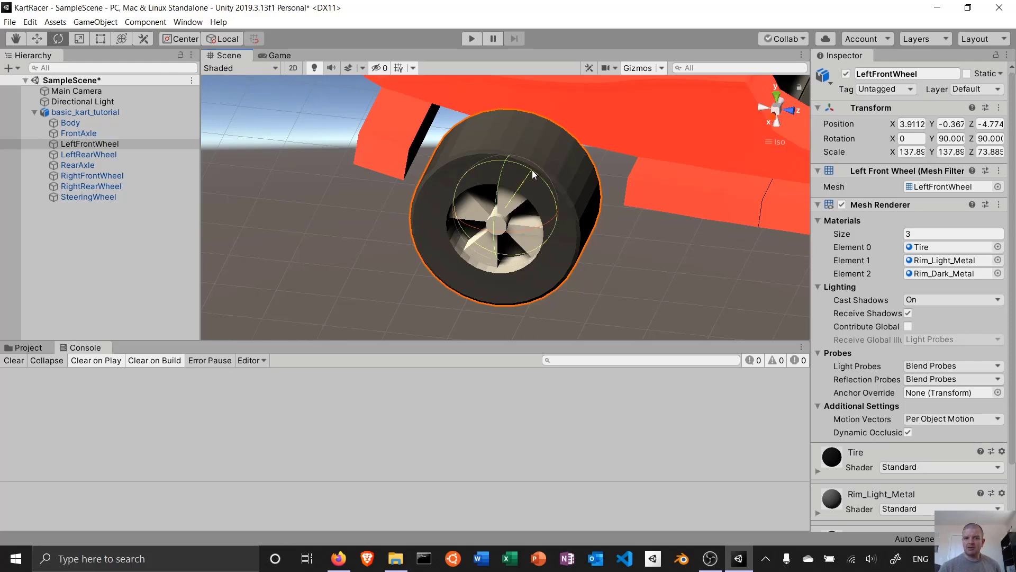
Try rotating the LeftFrontWheel to about 49.34 on Z and then about 71.13 on Y, undoing each rotation.
left_click_drag(532, 170, 442, 178)
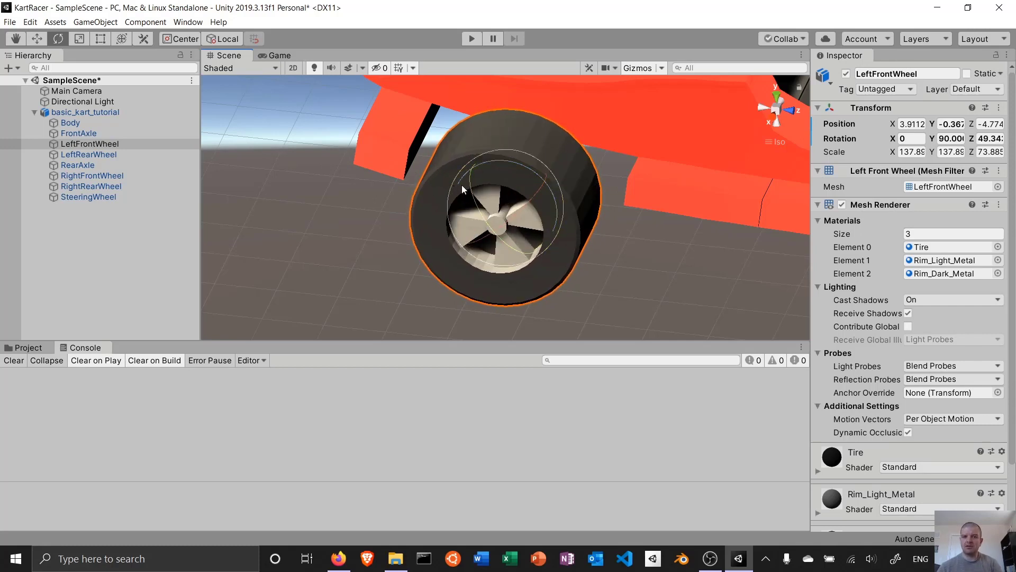
key("ctrl+z")
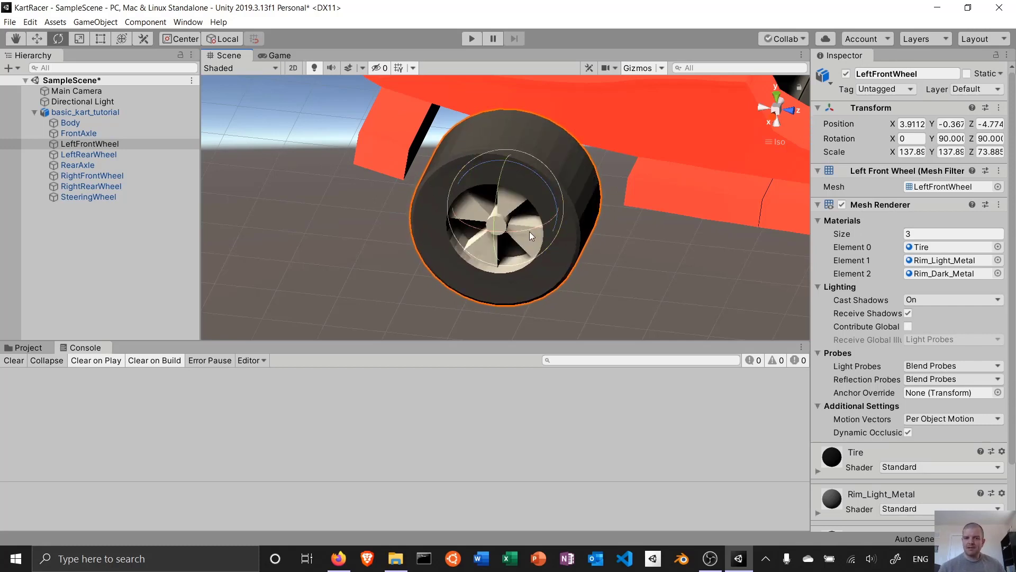
left_click_drag(529, 229, 562, 231)
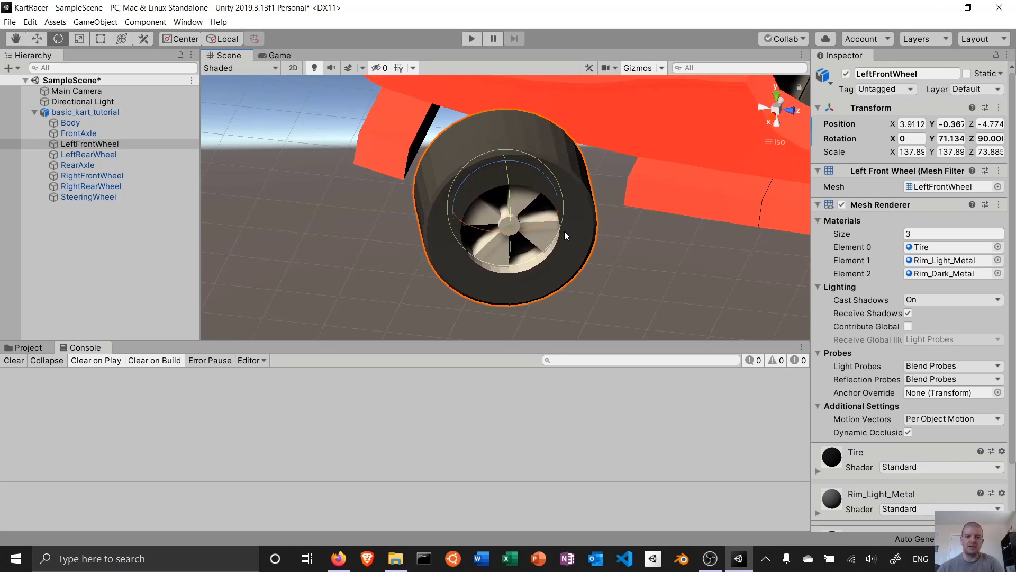
key("ctrl+z")
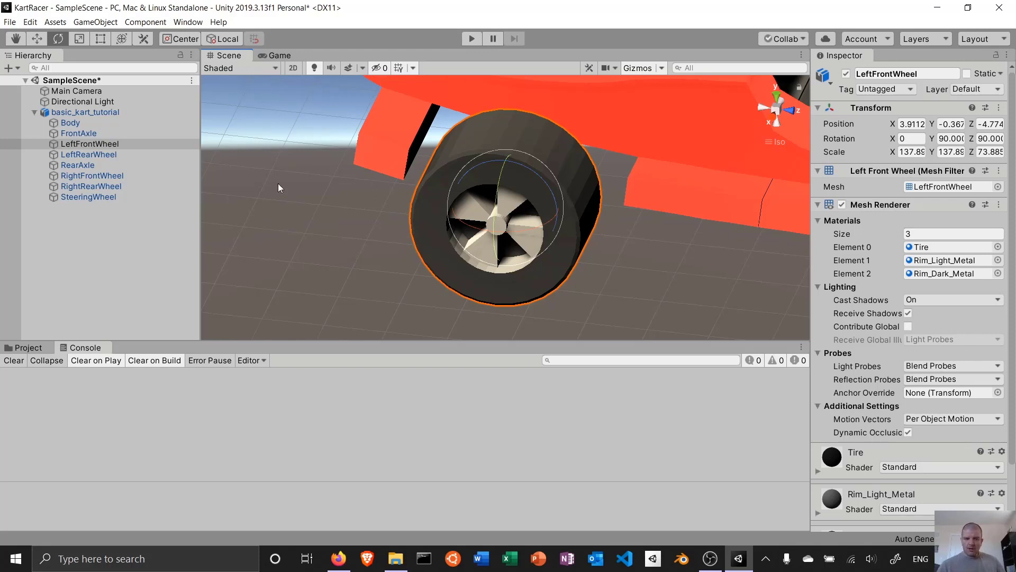
Bring up the project's Assets folder and open the Asset Store window.
left_click(28, 350)
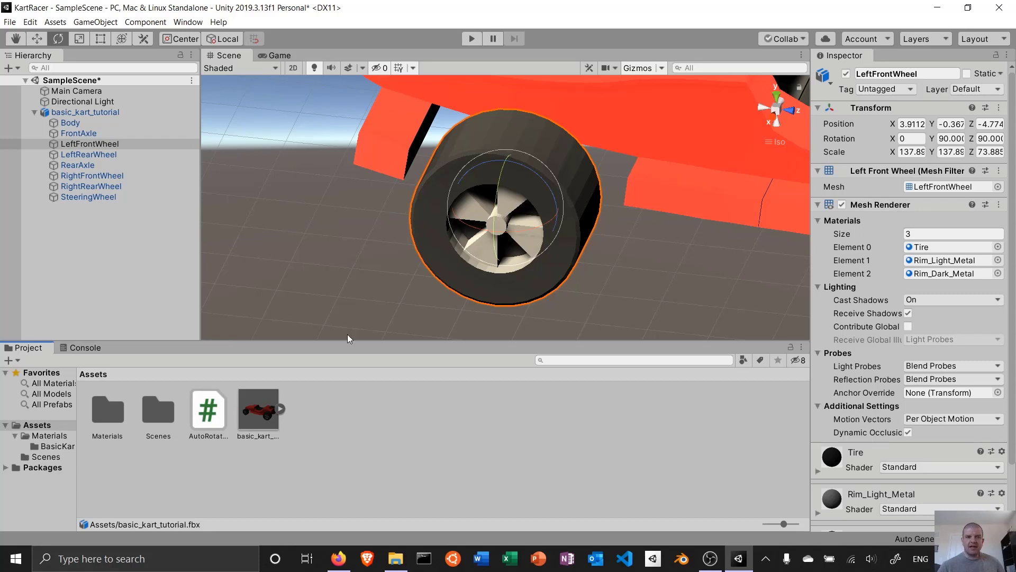
left_click(189, 24)
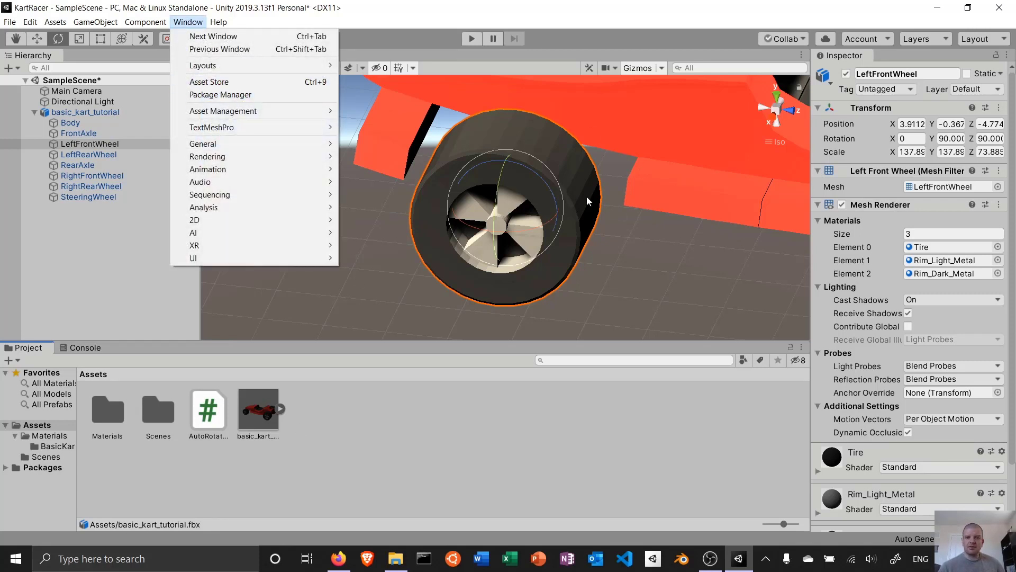
left_click(236, 82)
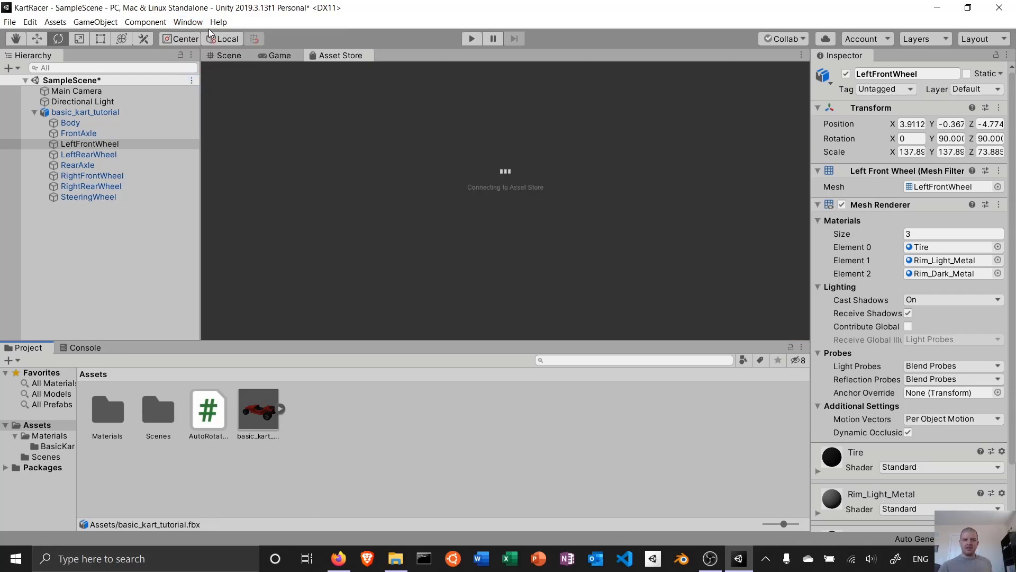
left_click(185, 23)
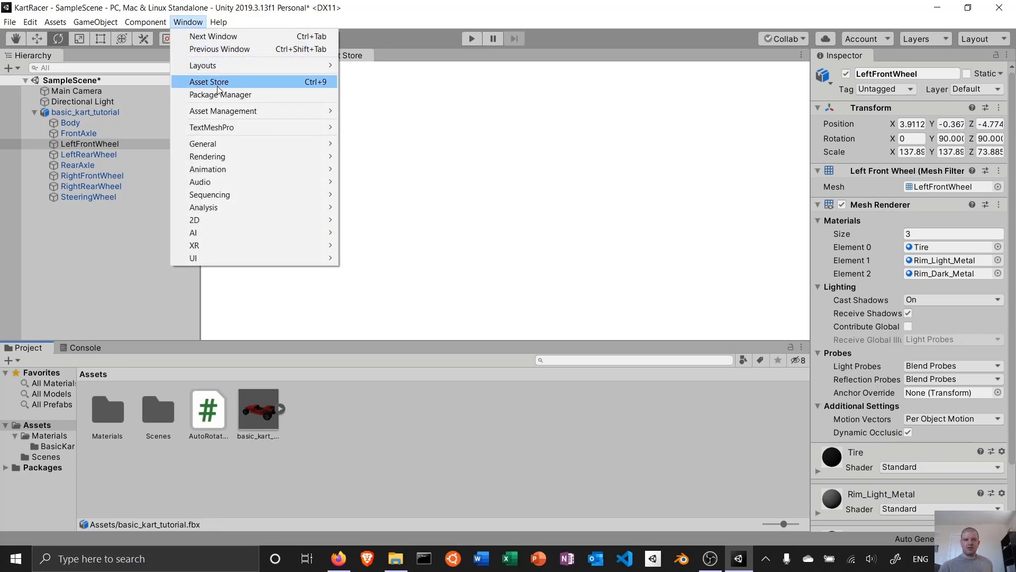
left_click(417, 7)
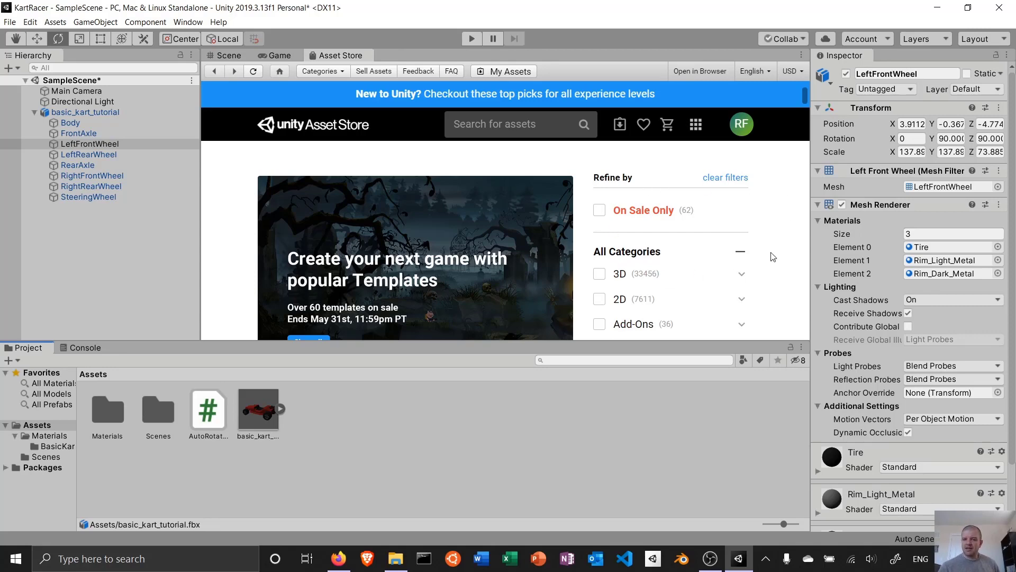
Filter the Asset Store by Free Assets under Pricing and browse the listed assets and categories.
scroll(760, 260, "down", 4)
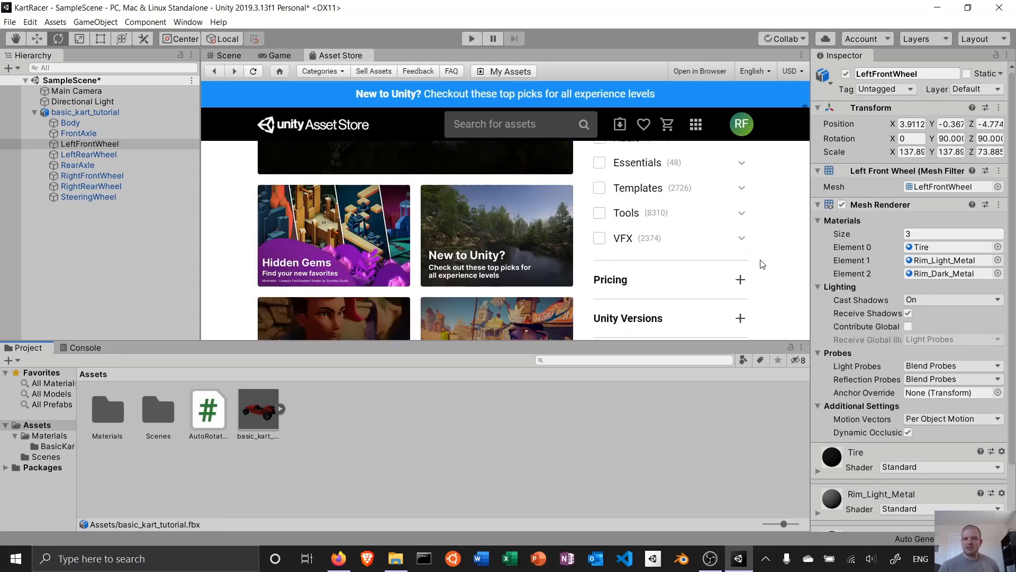
scroll(764, 250, "up", 3)
scroll(766, 253, "up", 1)
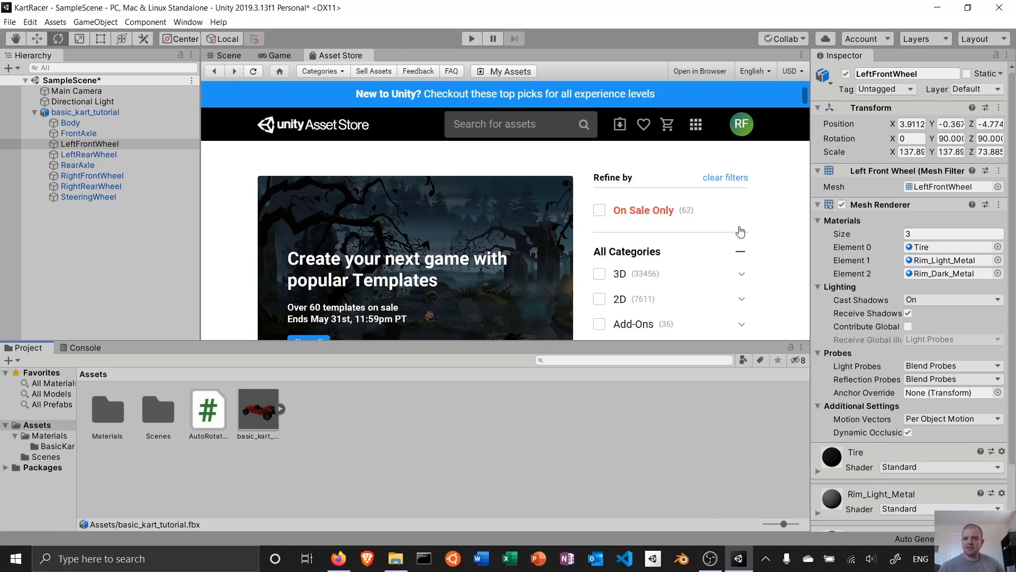
scroll(750, 235, "down", 3)
scroll(754, 235, "up", 1)
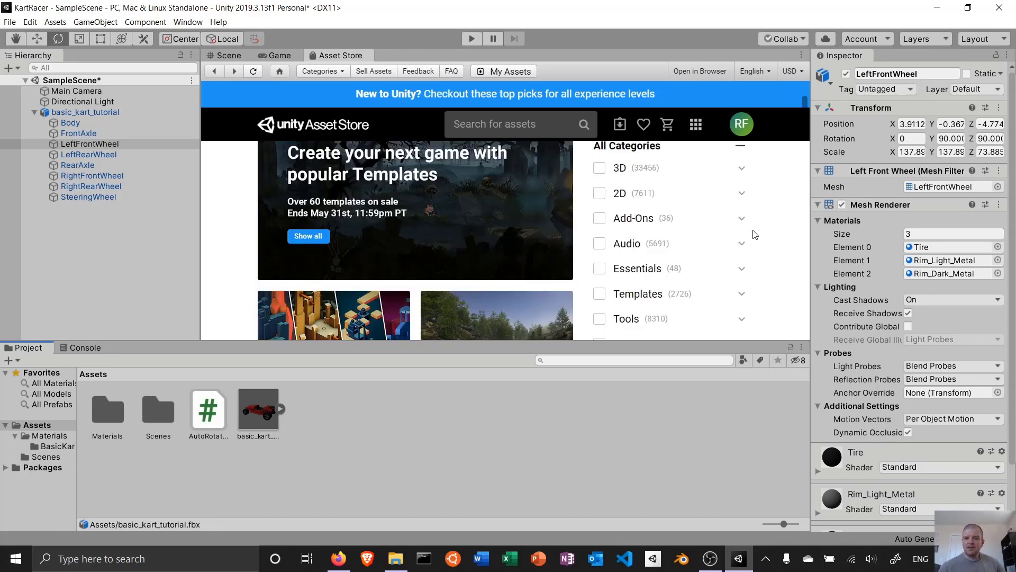
scroll(754, 235, "down", 3)
left_click(740, 228)
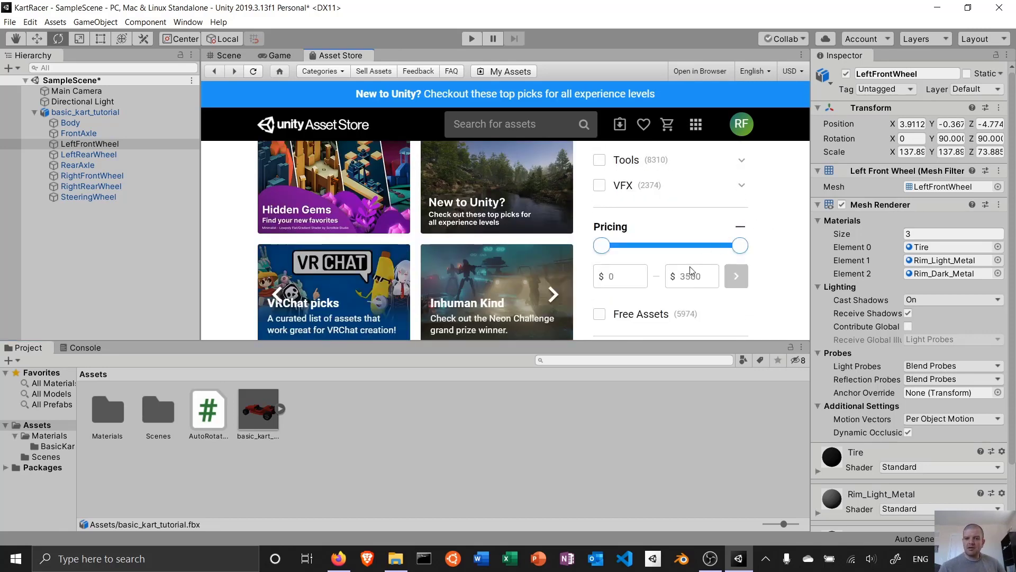
left_click(600, 316)
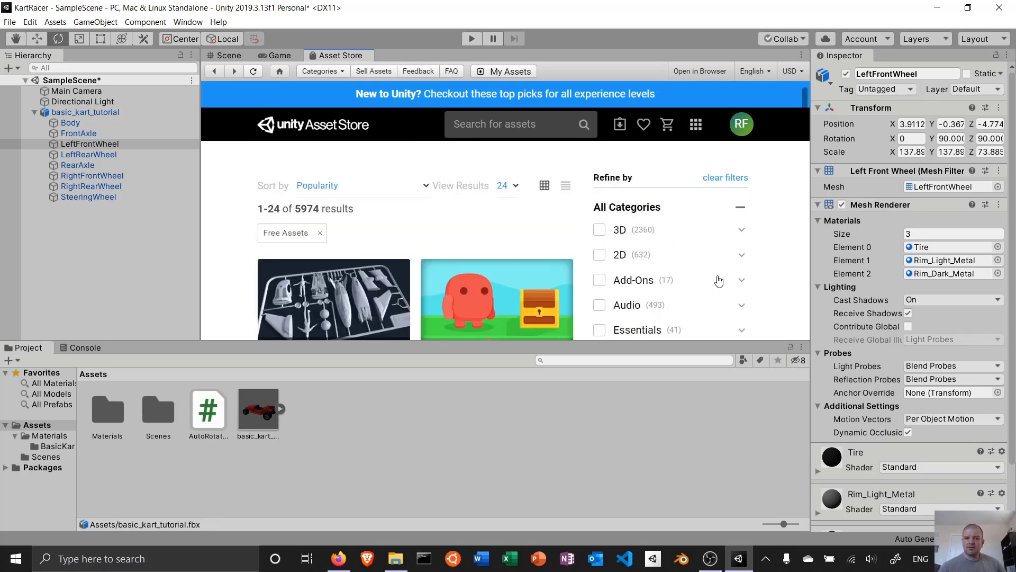
scroll(718, 283, "down", 3)
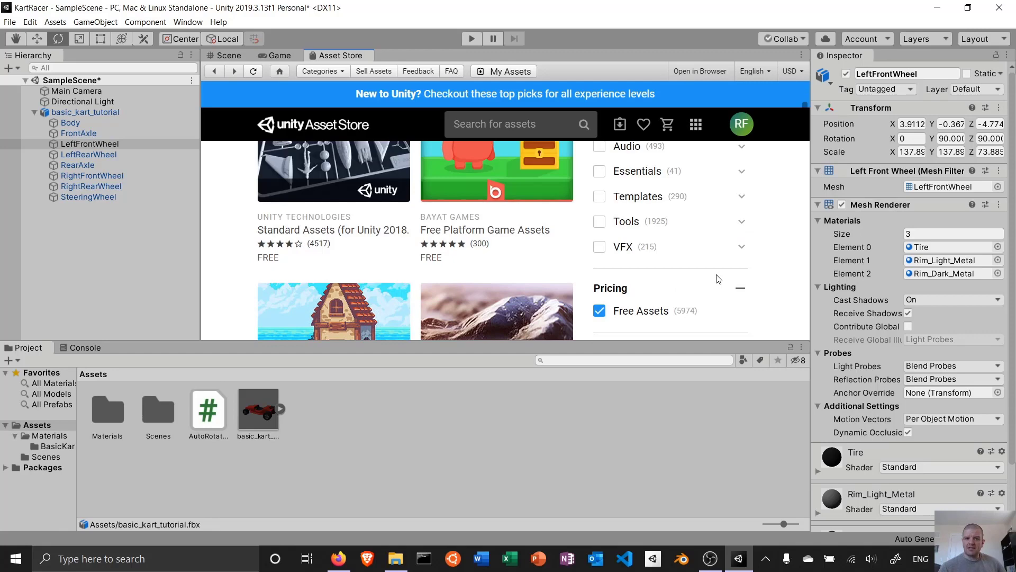
scroll(718, 279, "up", 2)
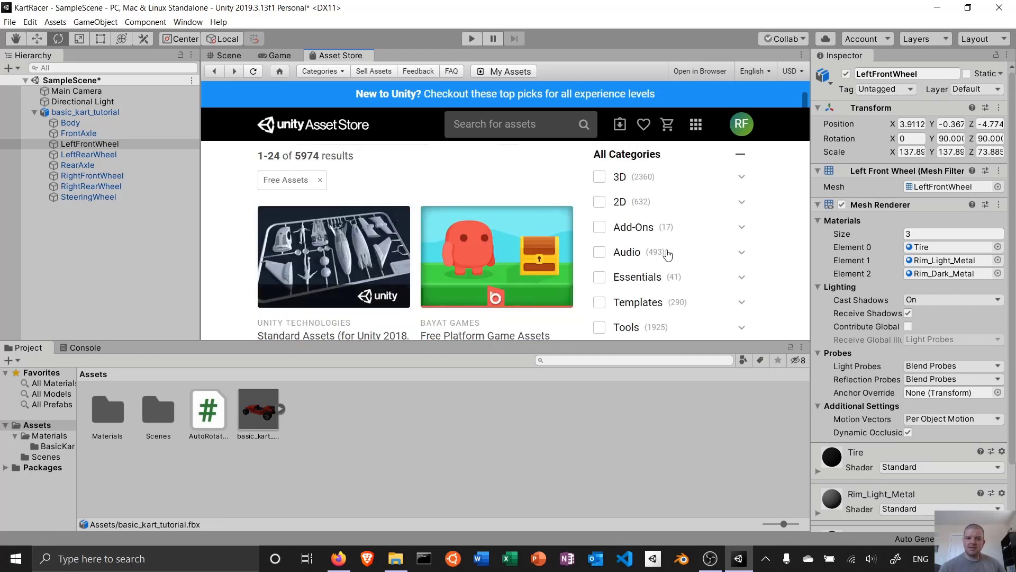
scroll(368, 247, "down", 2)
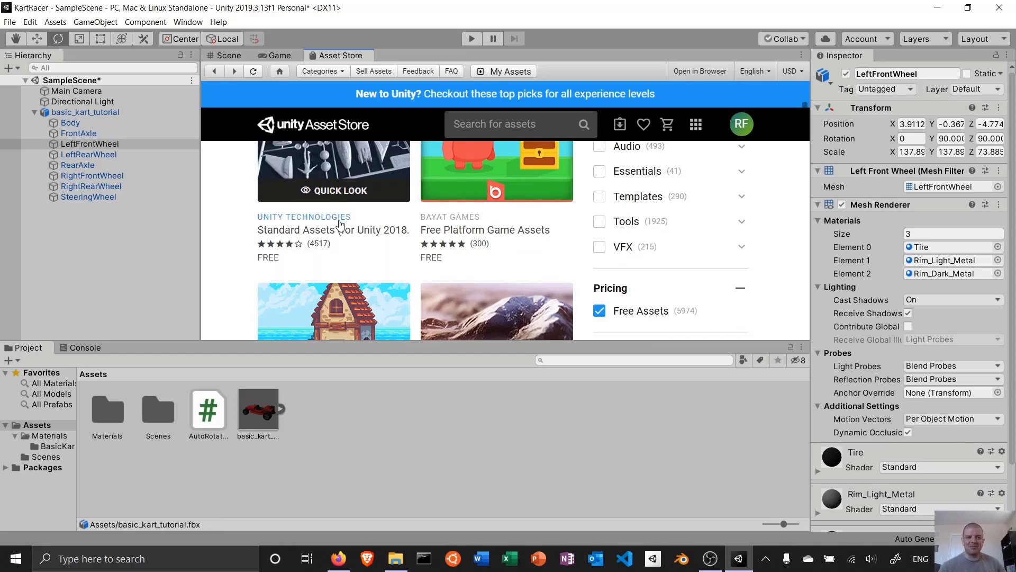
Search the Asset Store for "car" and limit the results to Free Assets under Pricing.
scroll(341, 225, "up", 1)
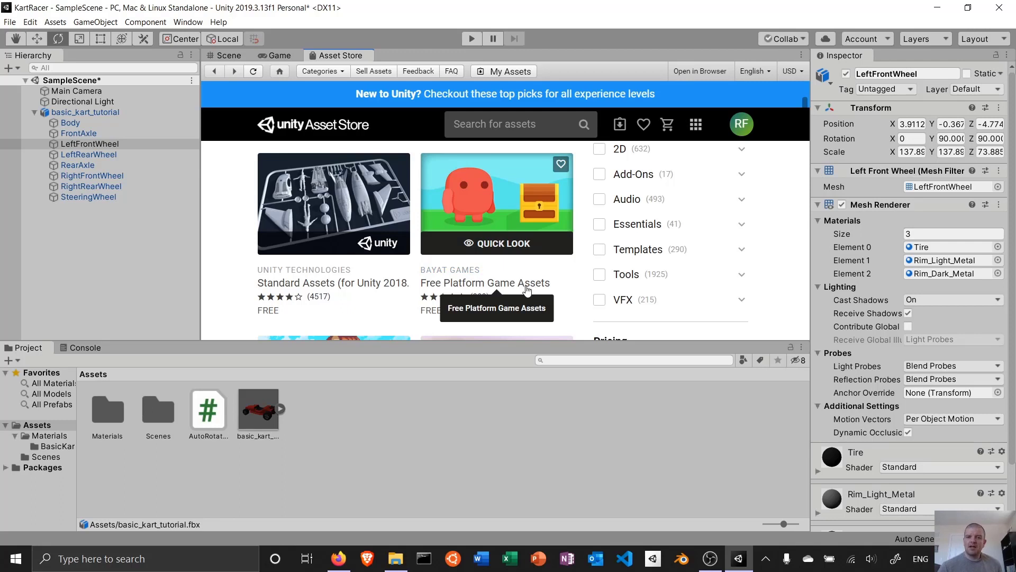
left_click(548, 122)
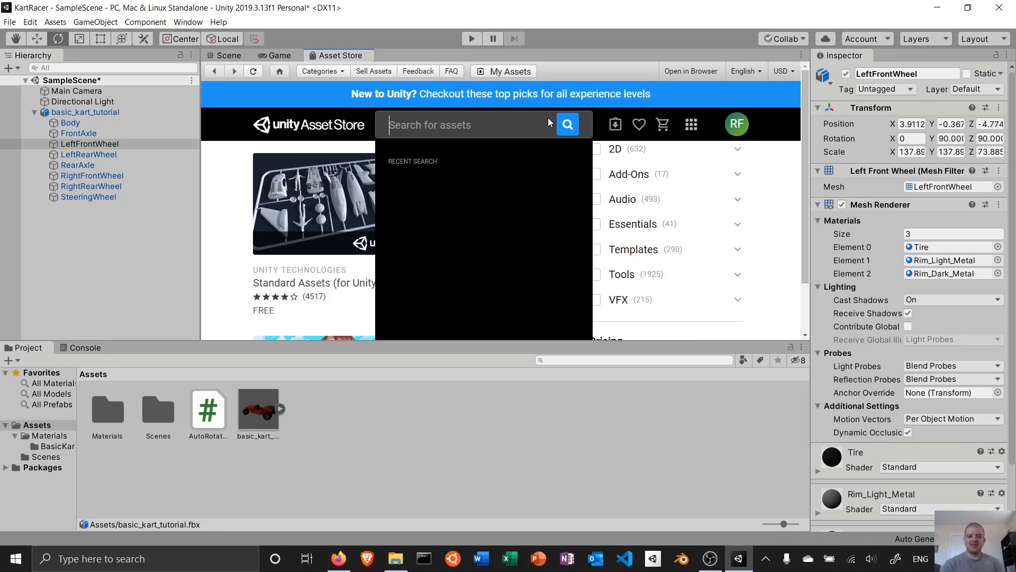
type("car")
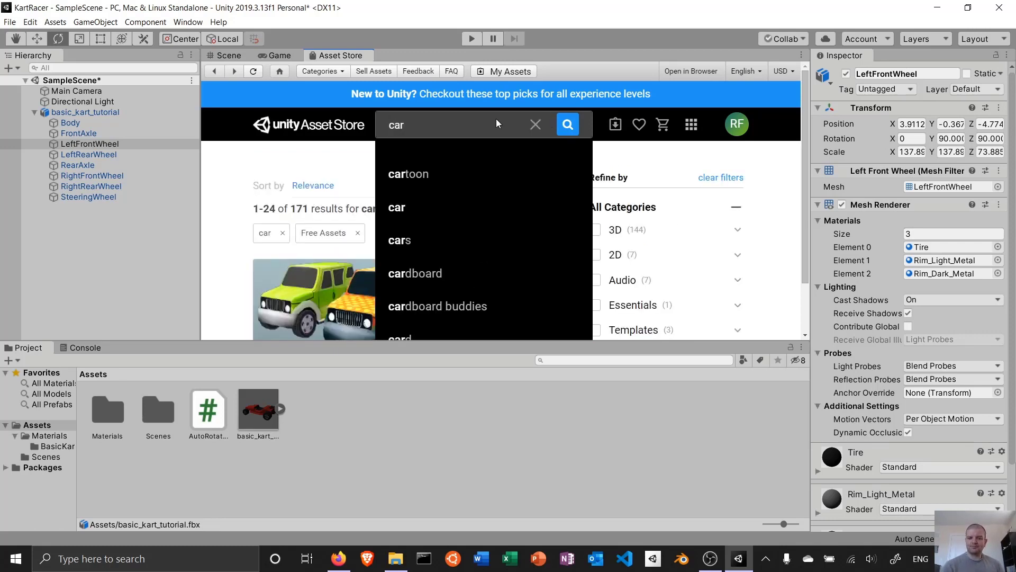
key("Return")
scroll(490, 214, "down", 1)
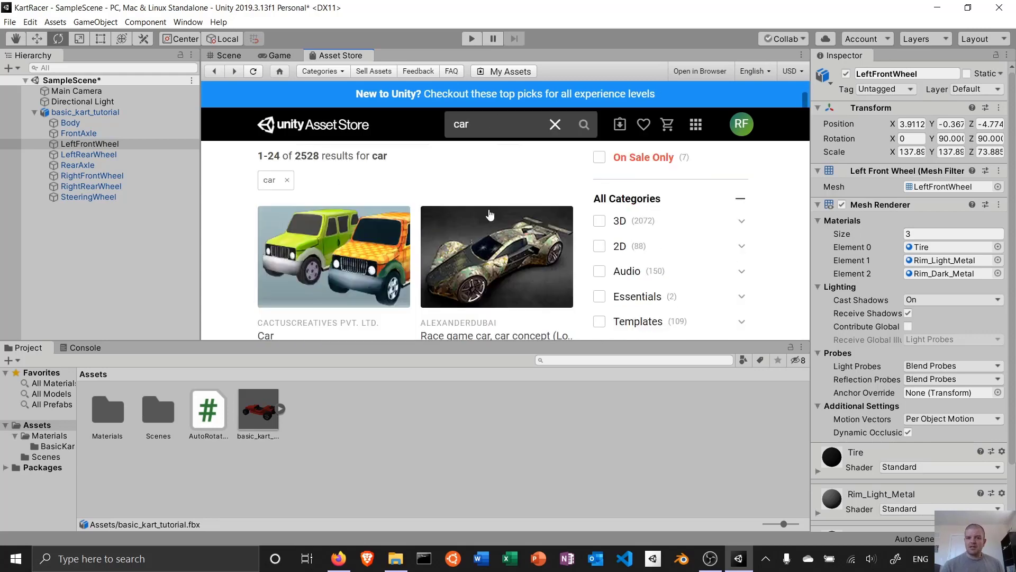
scroll(490, 214, "down", 1)
scroll(501, 206, "up", 1)
scroll(501, 205, "down", 5)
left_click(600, 235)
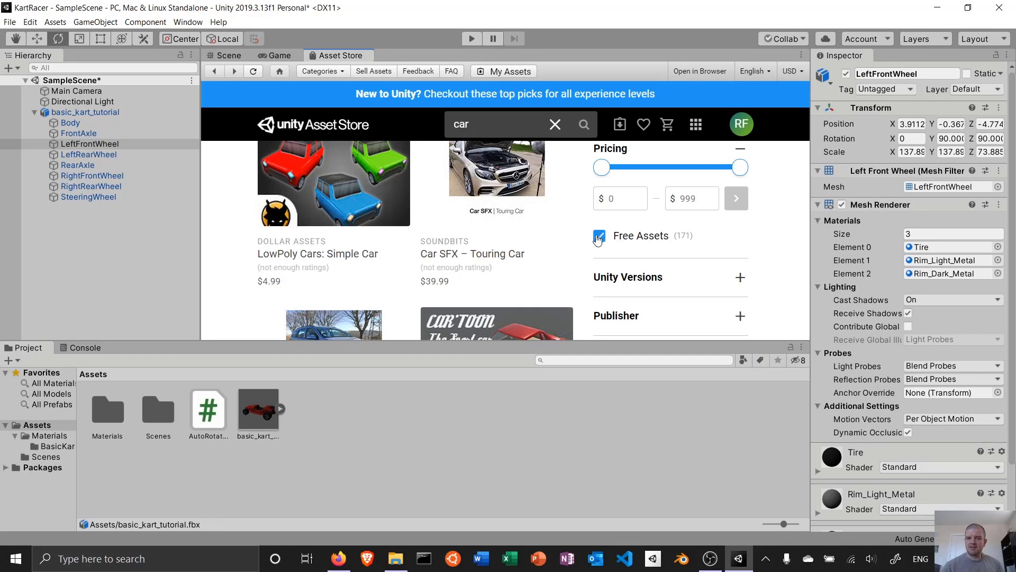
Look through the free car assets in the search results.
scroll(482, 241, "down", 2)
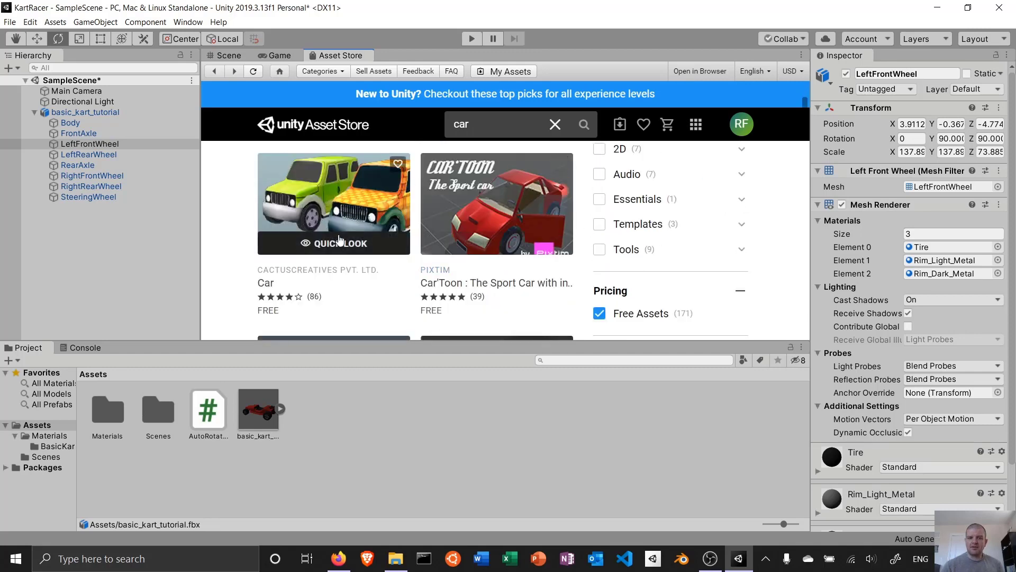
scroll(480, 285, "down", 3)
scroll(480, 284, "down", 1)
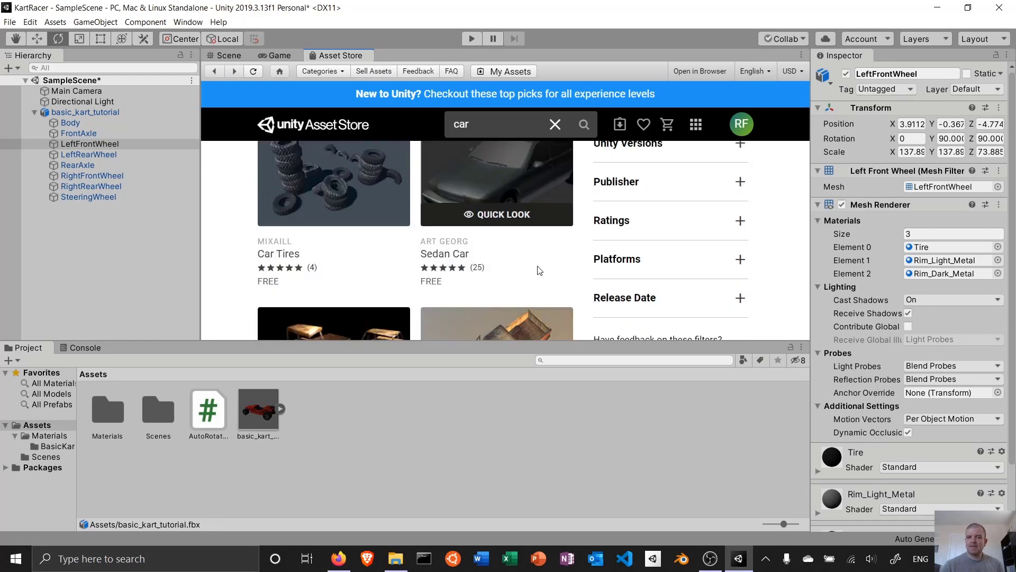
scroll(536, 272, "up", 4)
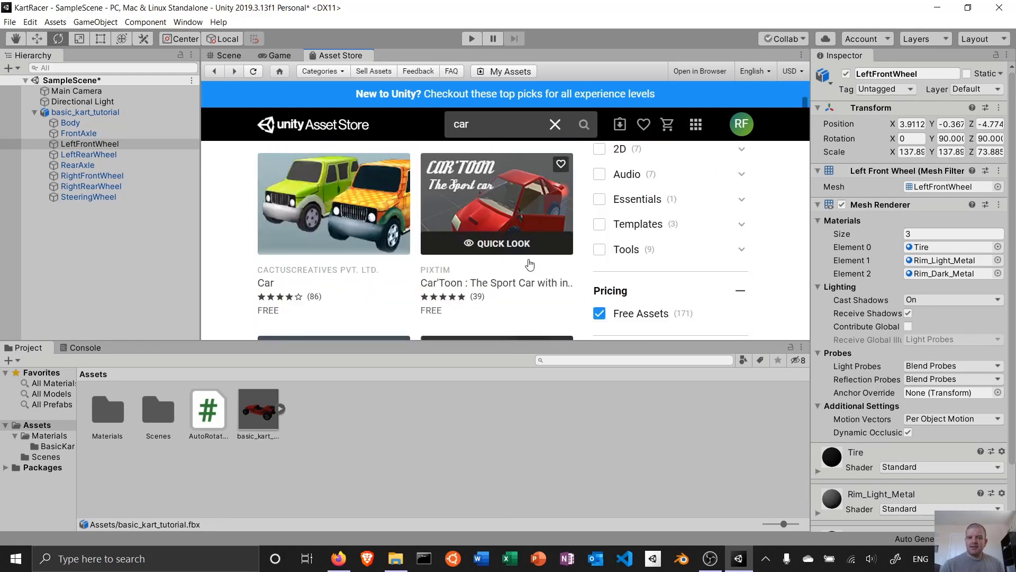
Look over the Cactuscreatives publisher page and return to the free car results.
left_click(353, 270)
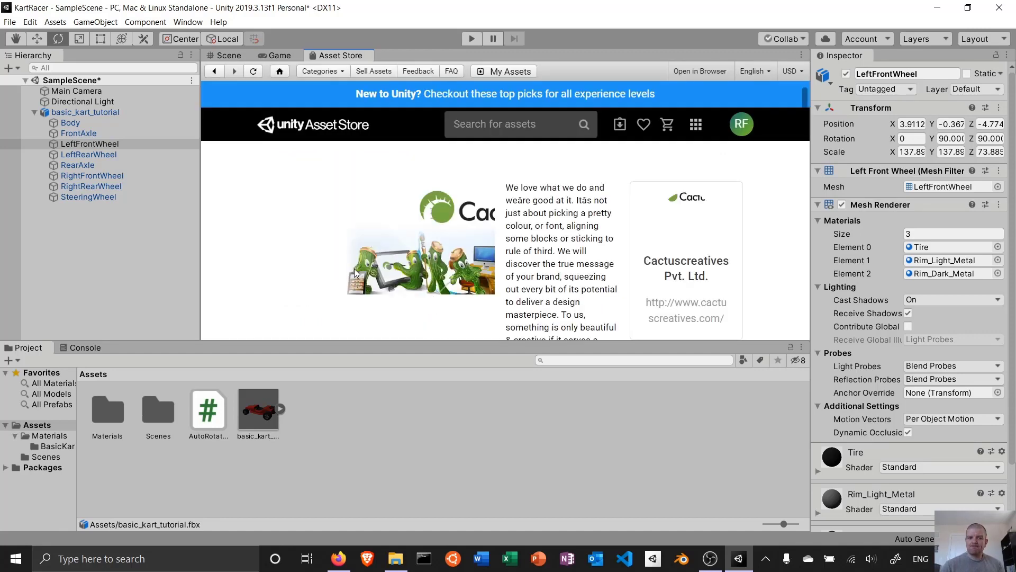
scroll(514, 269, "down", 2)
scroll(514, 271, "down", 7)
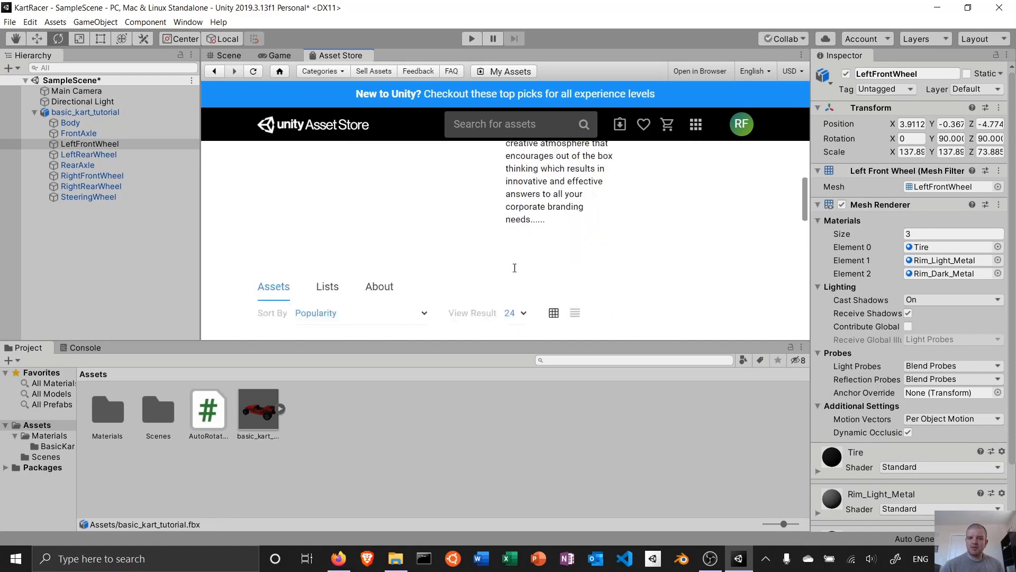
scroll(511, 254, "up", 8)
scroll(511, 255, "up", 2)
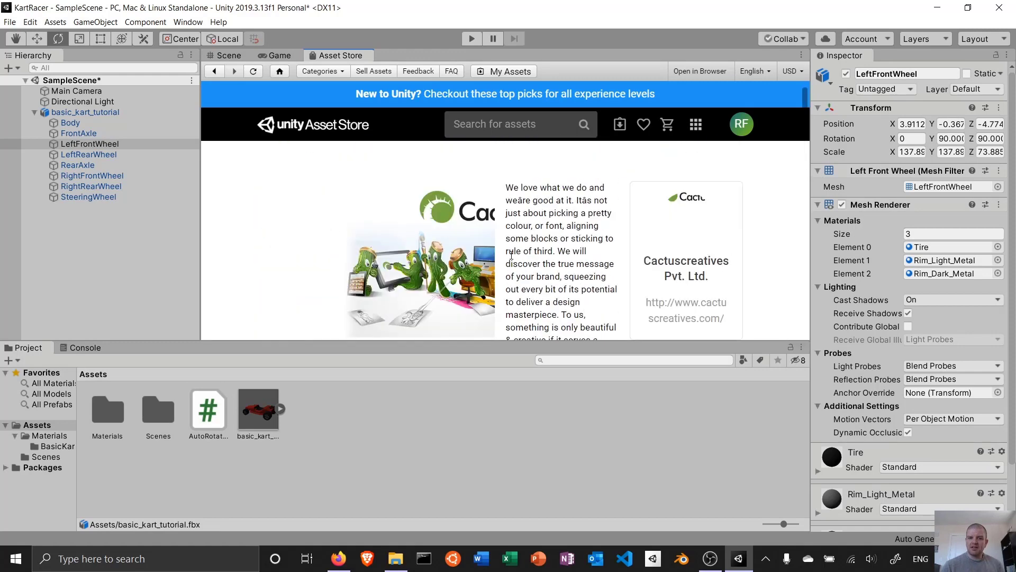
left_click(215, 71)
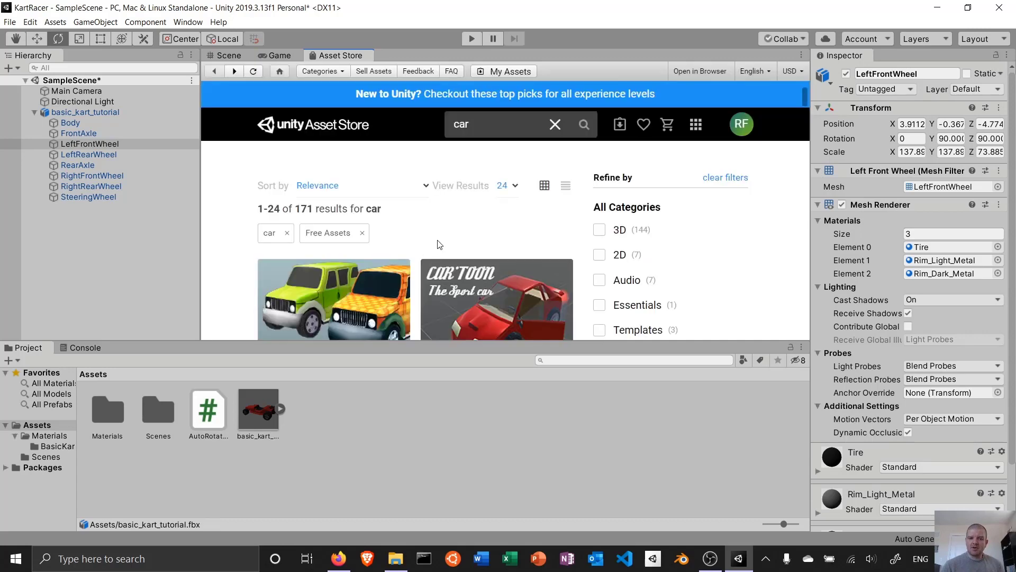
Open the free Sedan Car asset by art georg and download it, accepting the Asset Store Terms of Service.
scroll(500, 222, "down", 1)
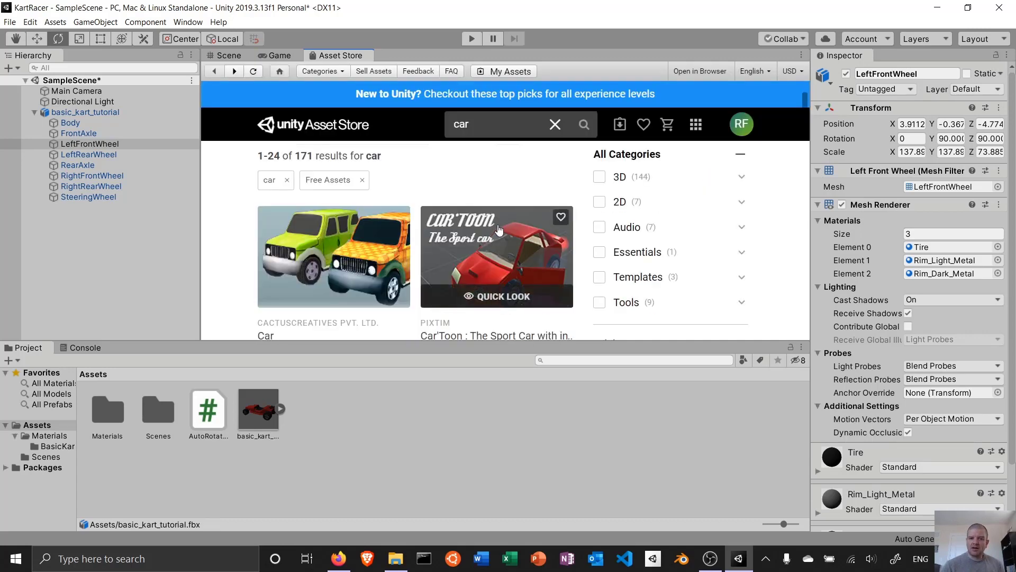
scroll(497, 222, "down", 5)
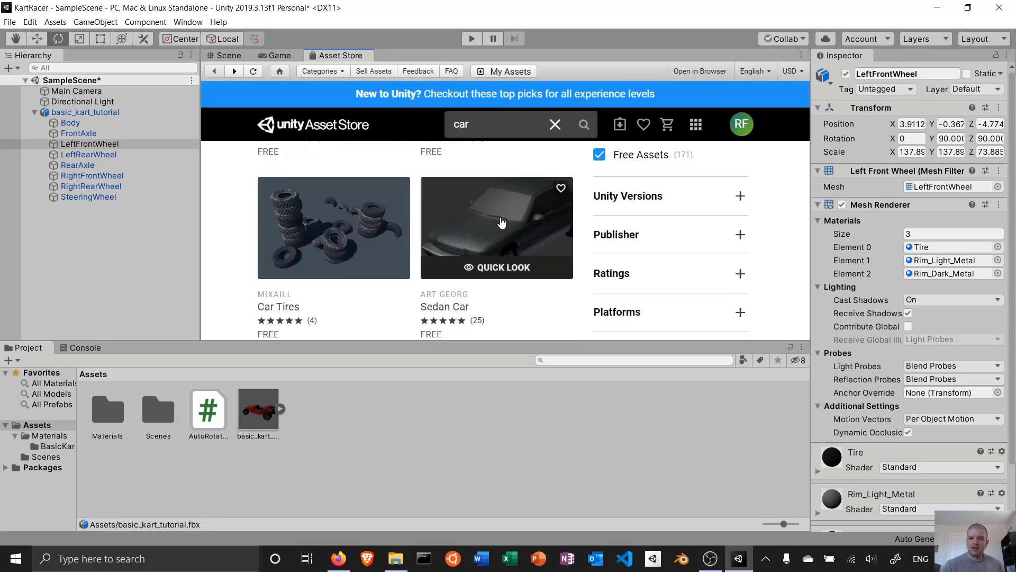
left_click(502, 219)
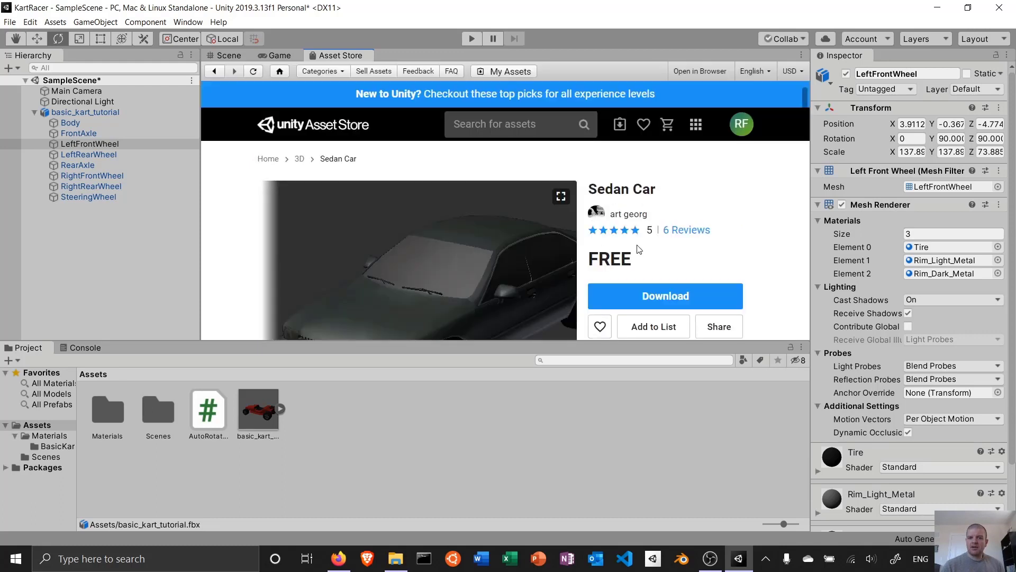
left_click(673, 297)
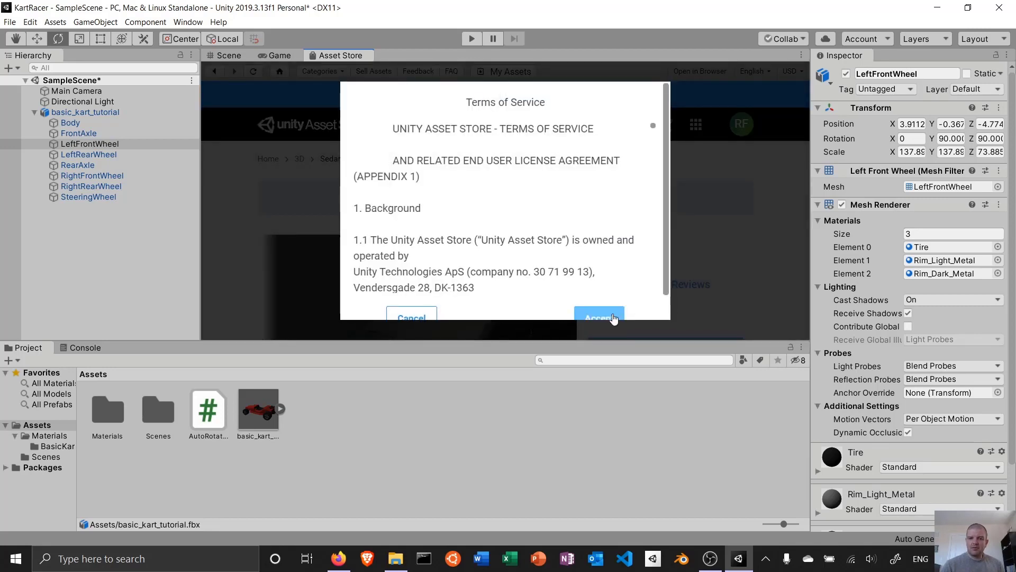
left_click(614, 318)
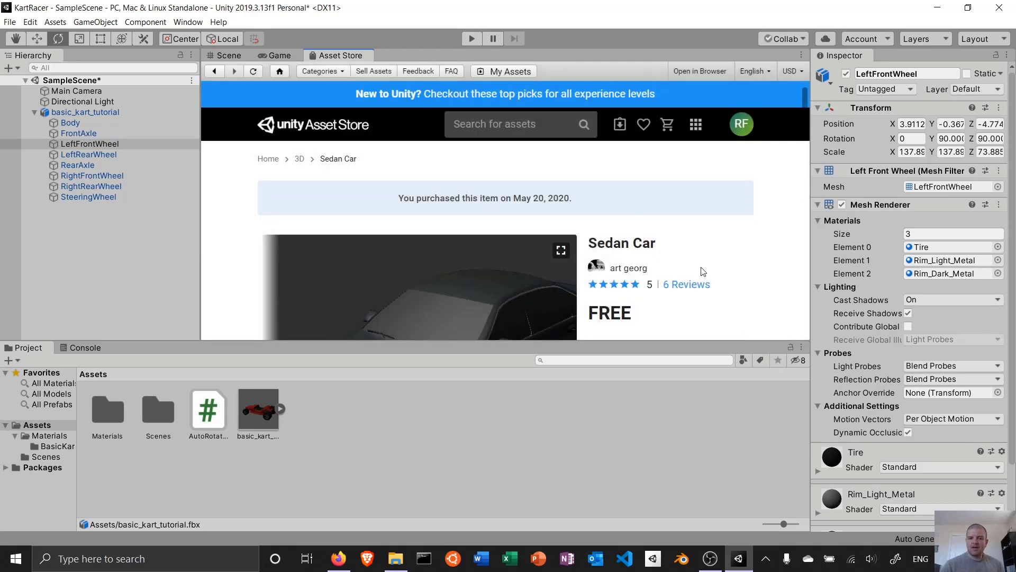
Import the Sedan Car package into the project with all of its files included, after reviewing the package contents.
scroll(704, 273, "down", 2)
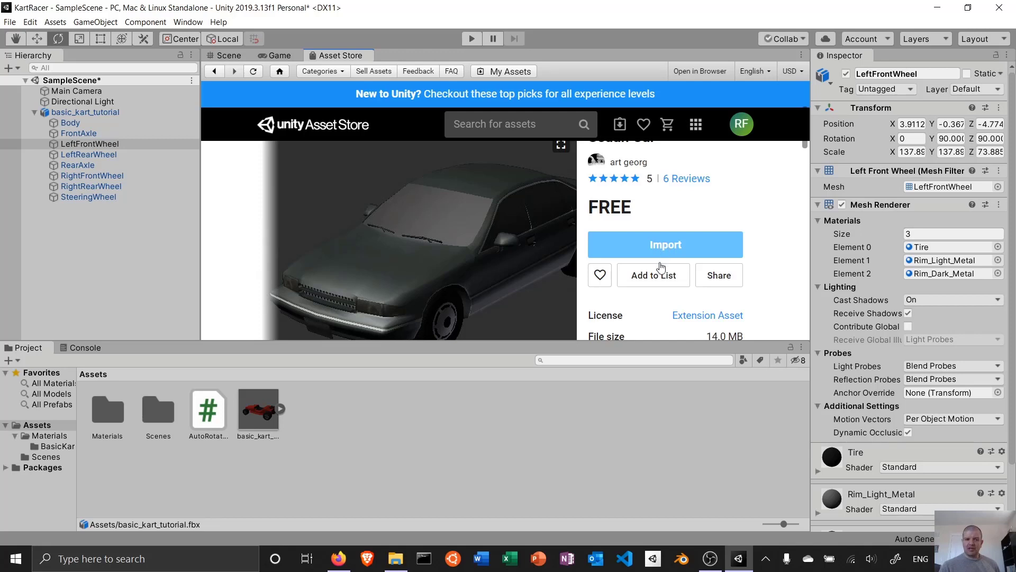
left_click(672, 244)
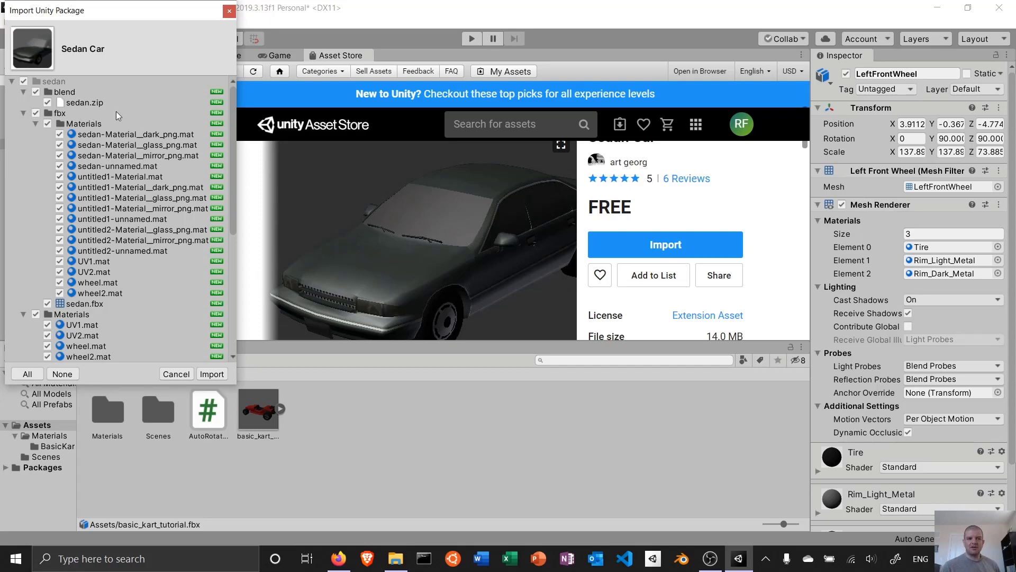
scroll(139, 246, "down", 5)
scroll(139, 246, "up", 5)
scroll(180, 281, "down", 8)
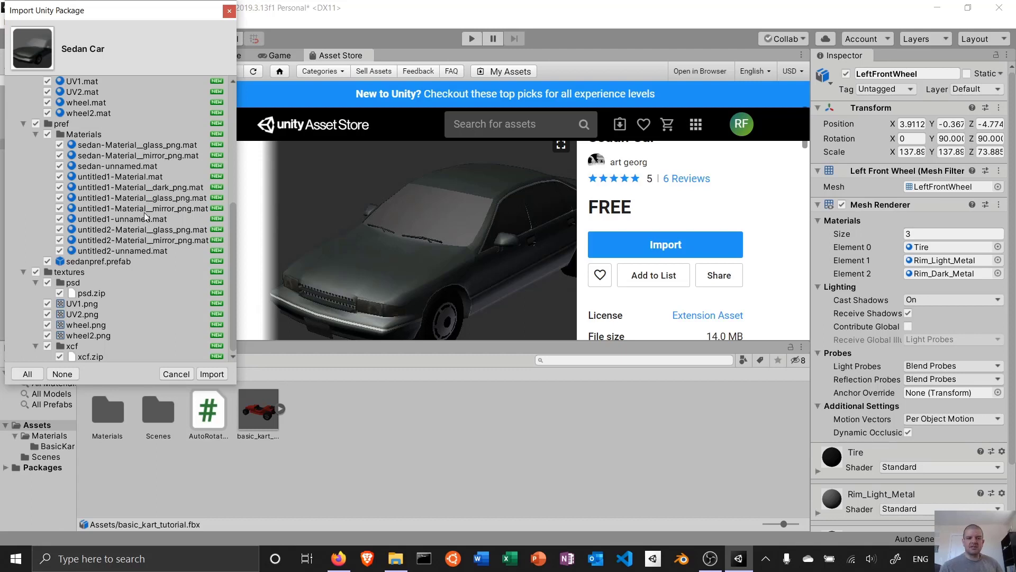
left_click(212, 374)
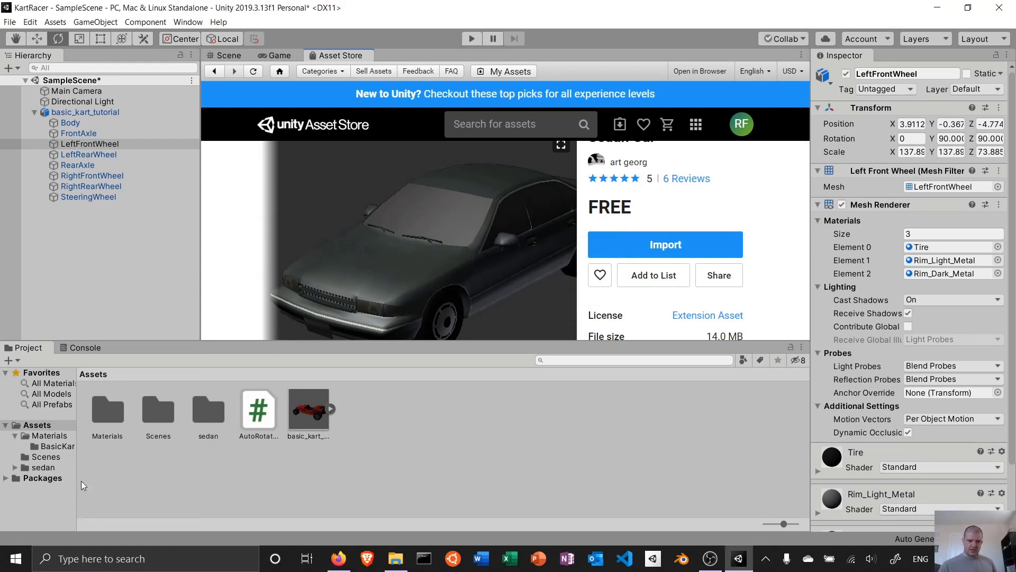
Add the sedanpref prefab from the Assets/sedan/pref folder to SampleScene as a top-level object.
left_click(43, 469)
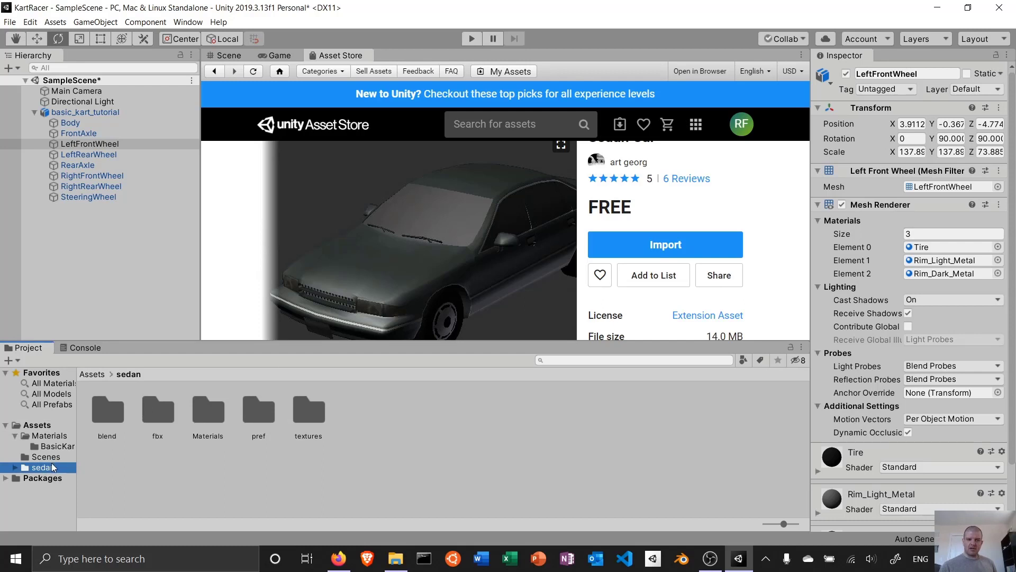
double_click(265, 415)
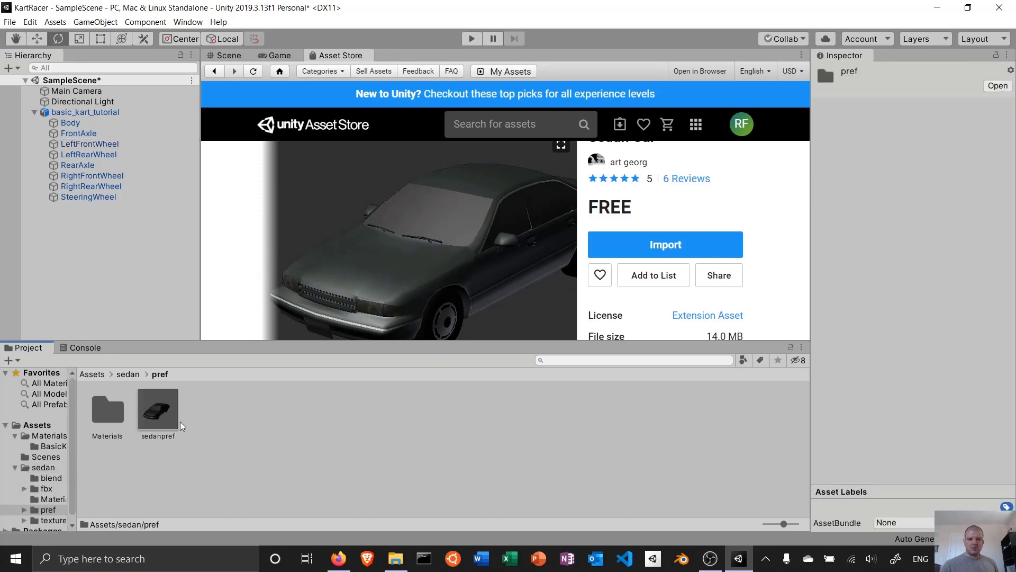
left_click_drag(159, 420, 106, 290)
left_click_drag(100, 279, 101, 274)
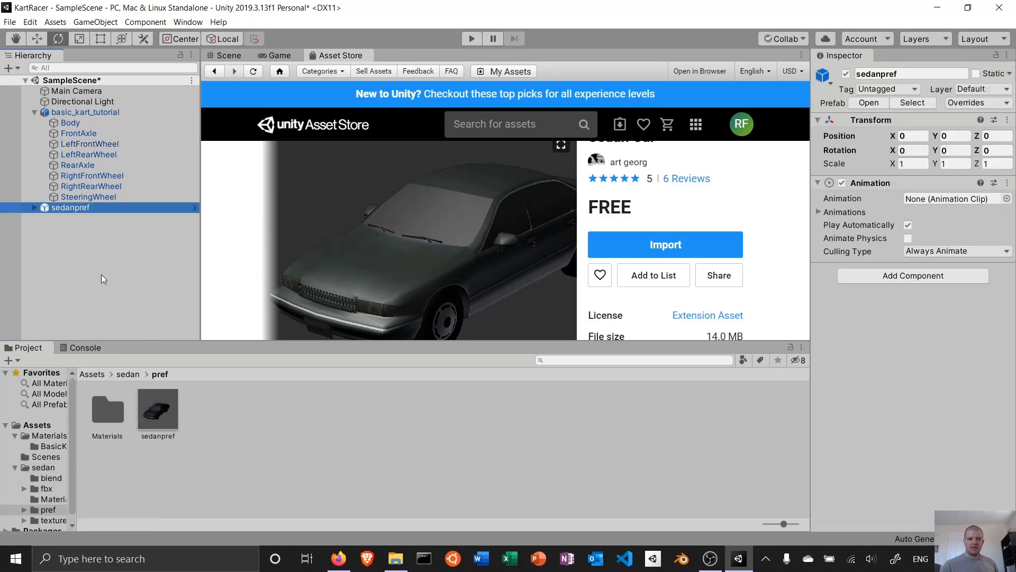
Switch to the Scene view, frame sedanpref and view the car from its front.
left_click(224, 55)
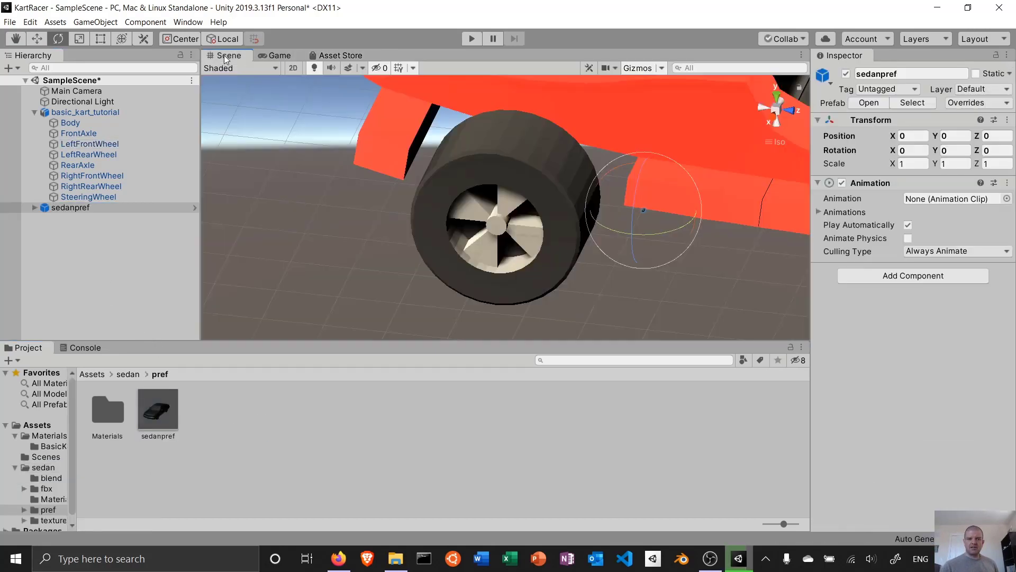
double_click(86, 207)
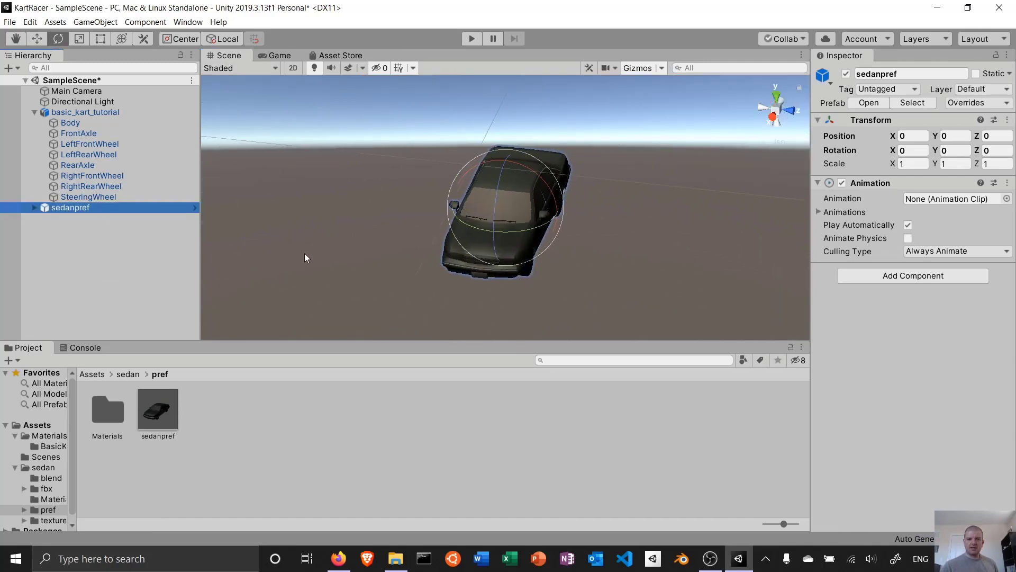
left_click_drag(614, 255, 656, 227, "alt")
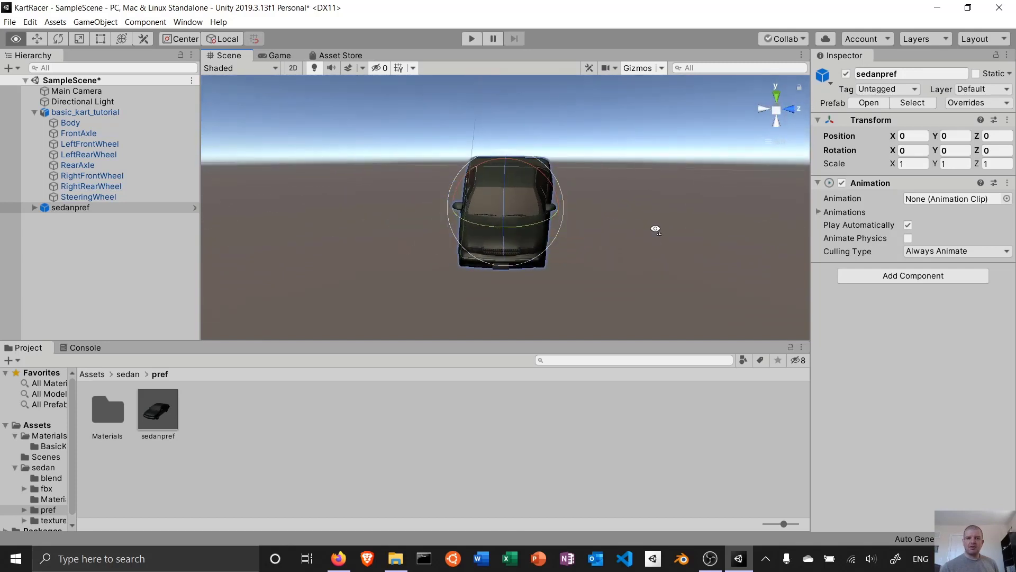
Expand sedanpref and inspect its child meshes from Cube_000 to Cube_019, then view the selected Cube_008 wheel from behind the car.
left_click(34, 207)
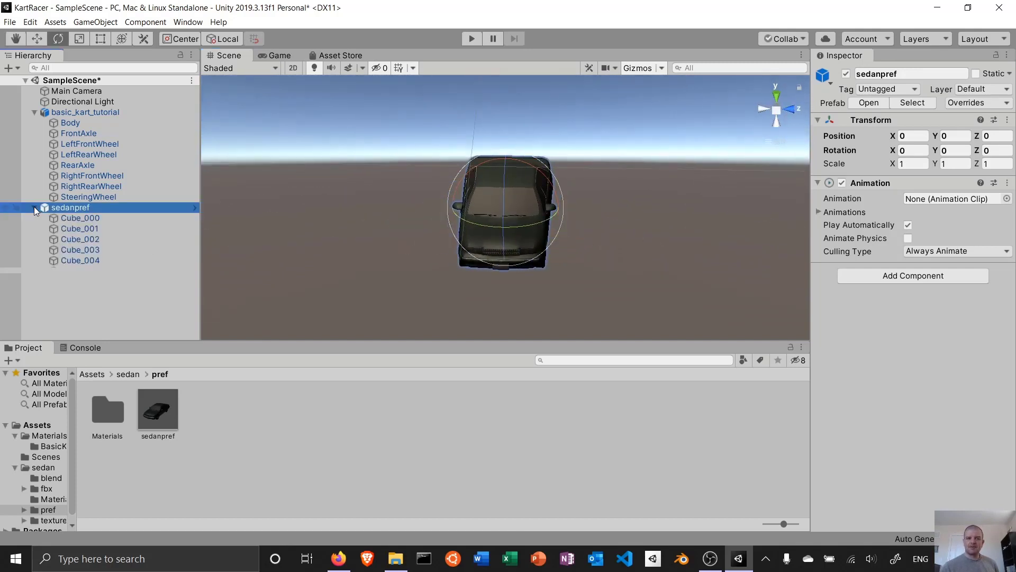
left_click(87, 219)
left_click(87, 239)
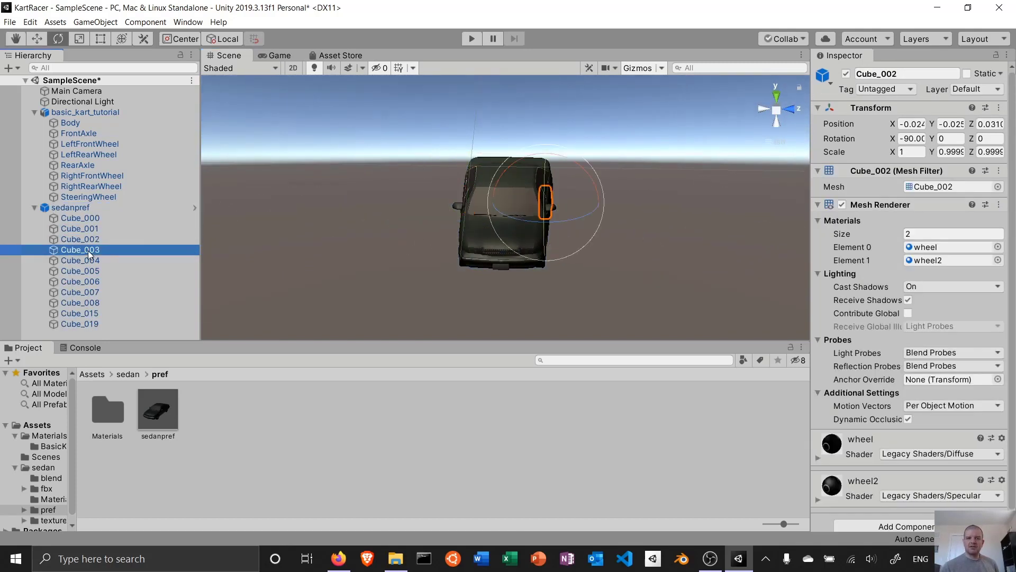
left_click(88, 250)
left_click(96, 292)
left_click(98, 305)
left_click(99, 311)
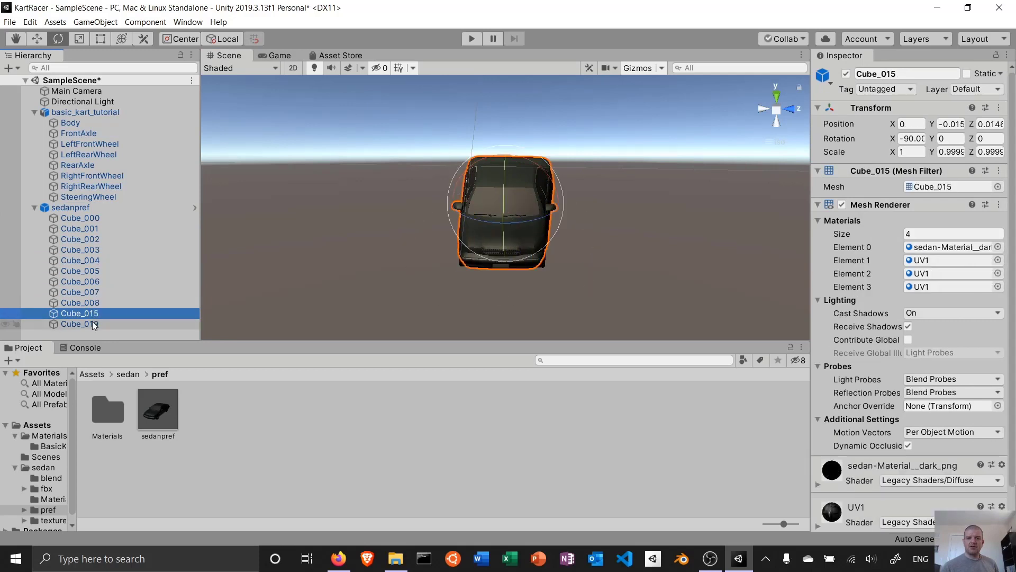
left_click(91, 323)
left_click(88, 312)
left_click(90, 305)
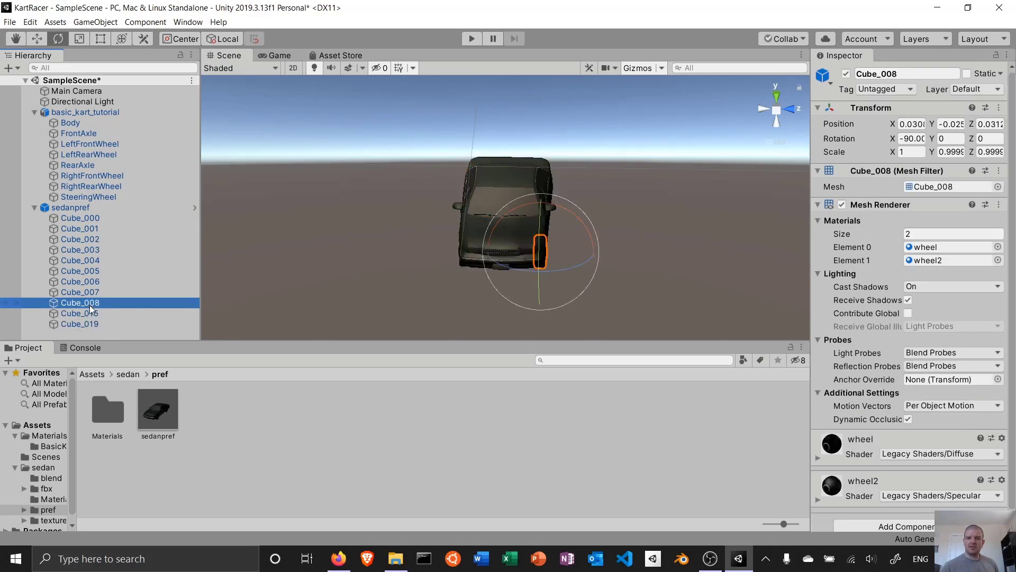
left_click_drag(619, 273, 65, 237, "alt")
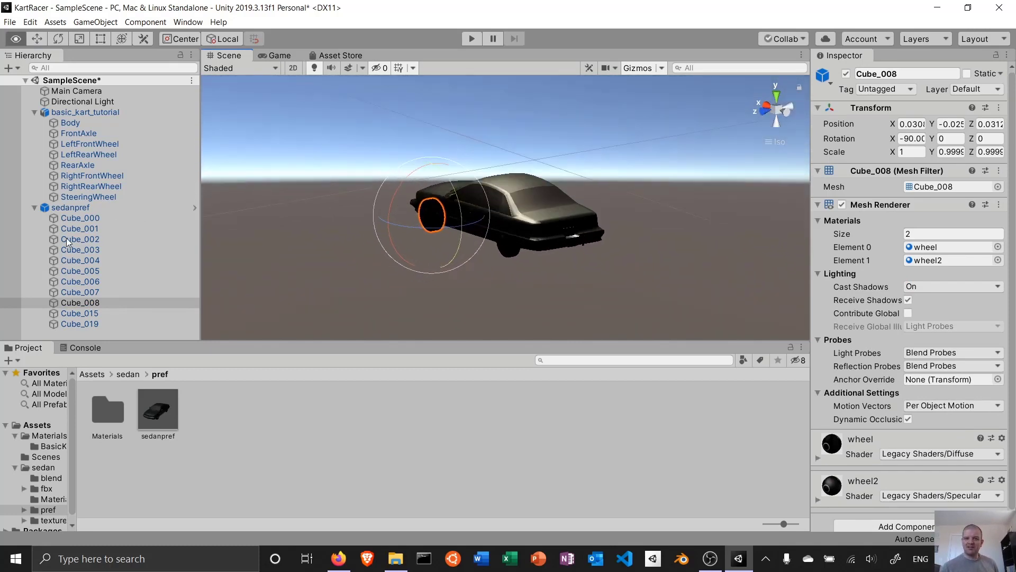
Delete sedanpref from the scene and select the basic_kart_tutorial object.
left_click(69, 210)
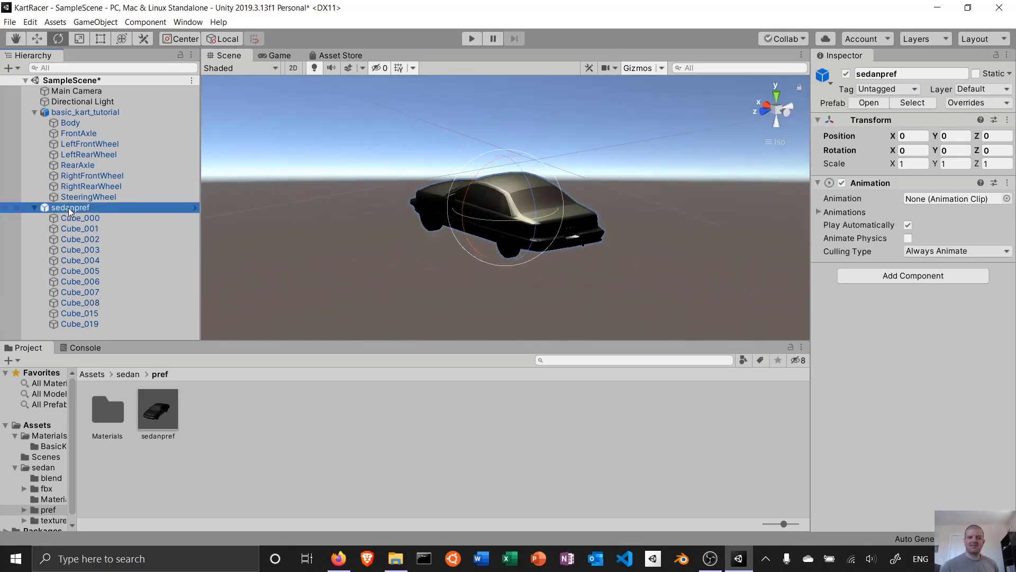
key("Delete")
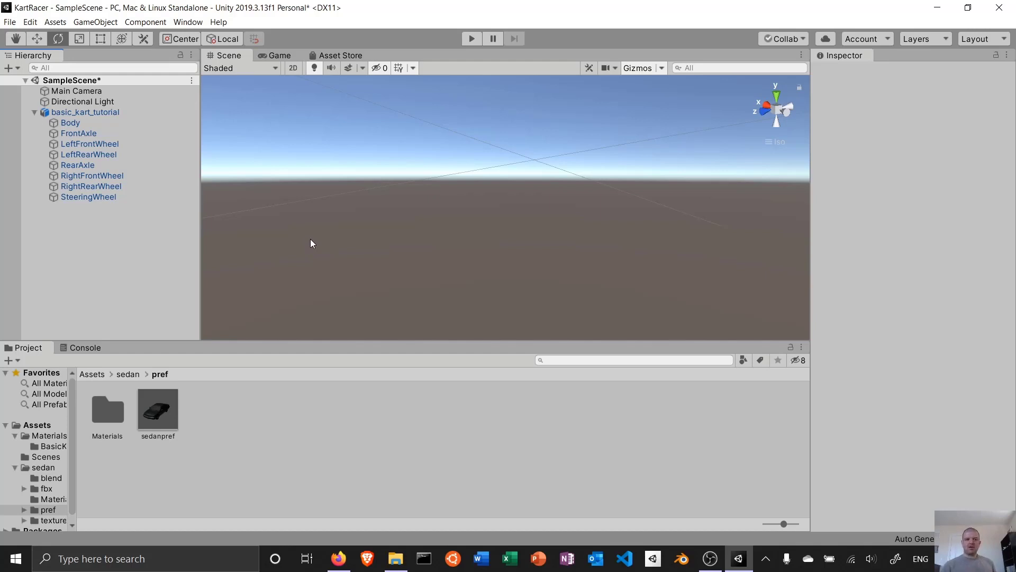
left_click(75, 113)
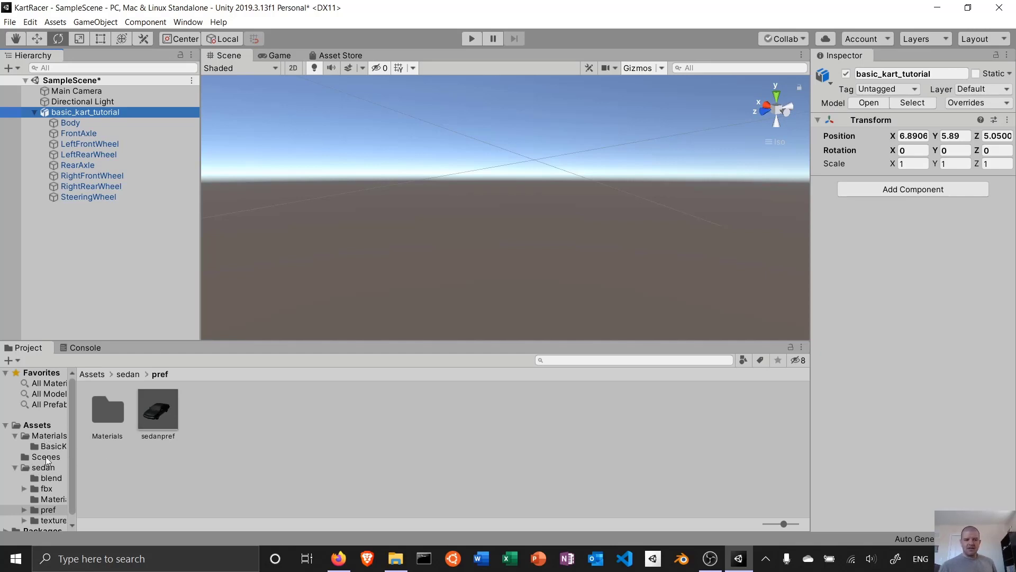
Widen the project folder tree, and add a 3D Cube to SampleScene, framed in the Scene view.
left_click_drag(77, 454, 144, 451)
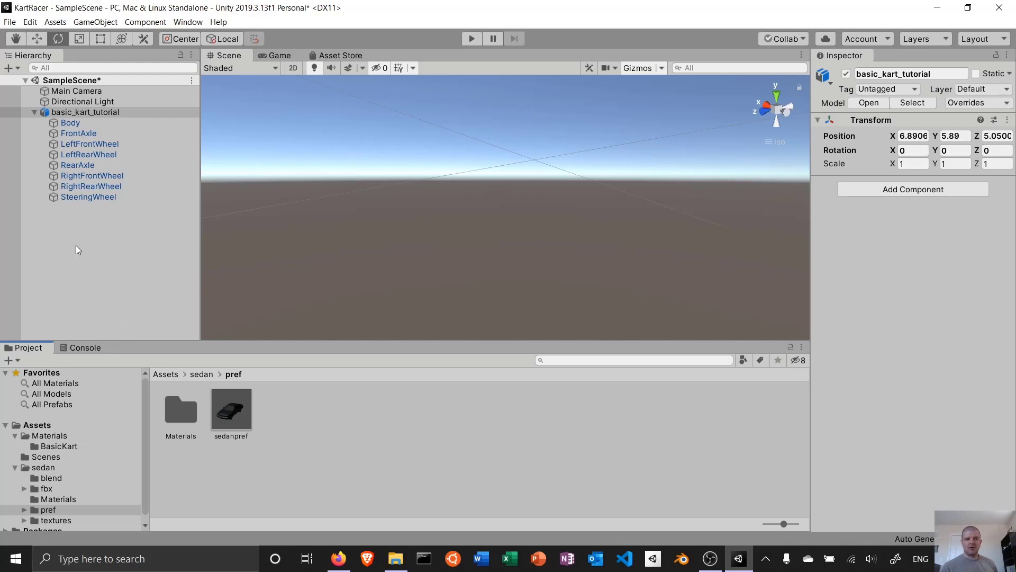
right_click(60, 237)
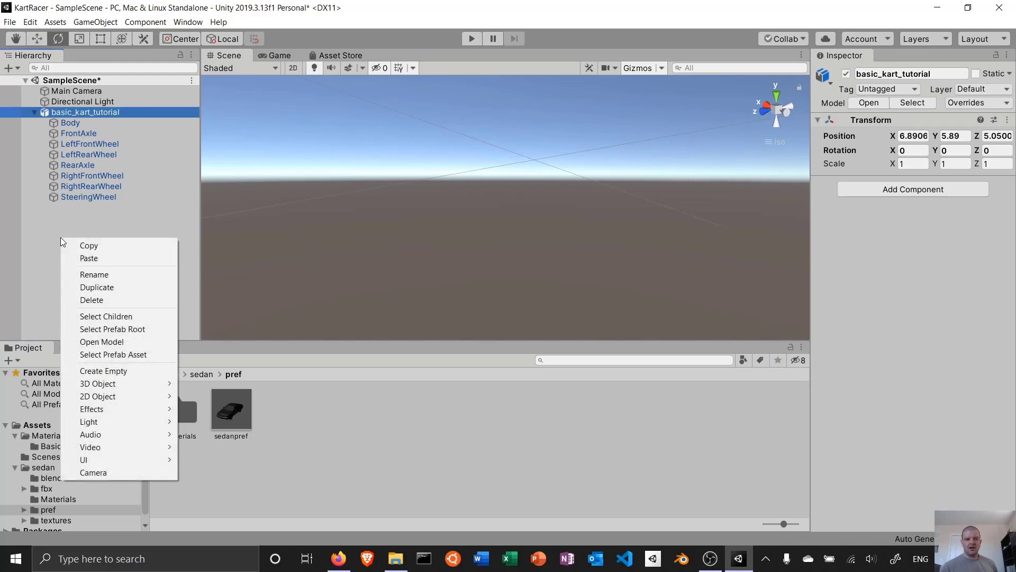
mouse_move(170, 383)
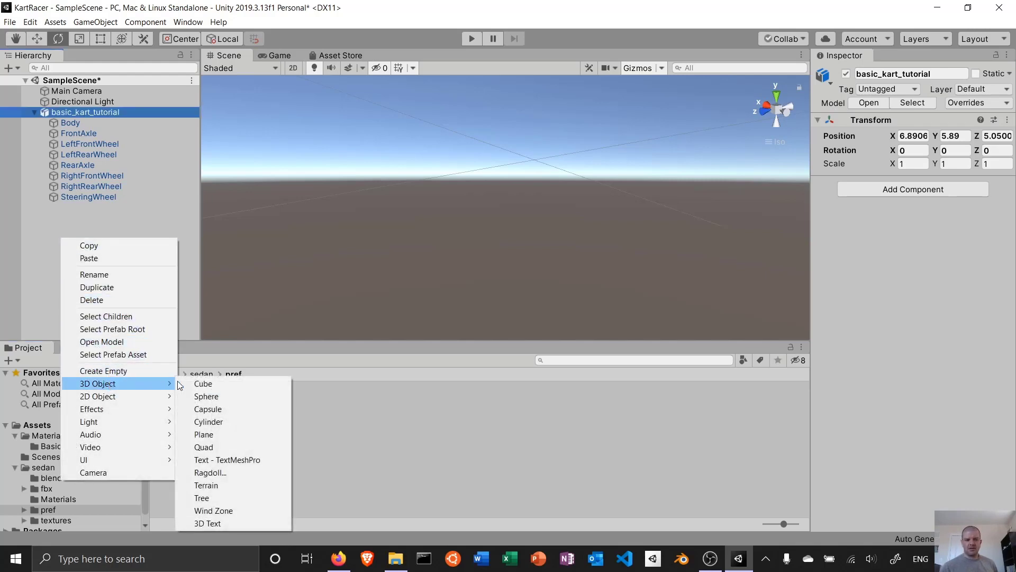
left_click(204, 383)
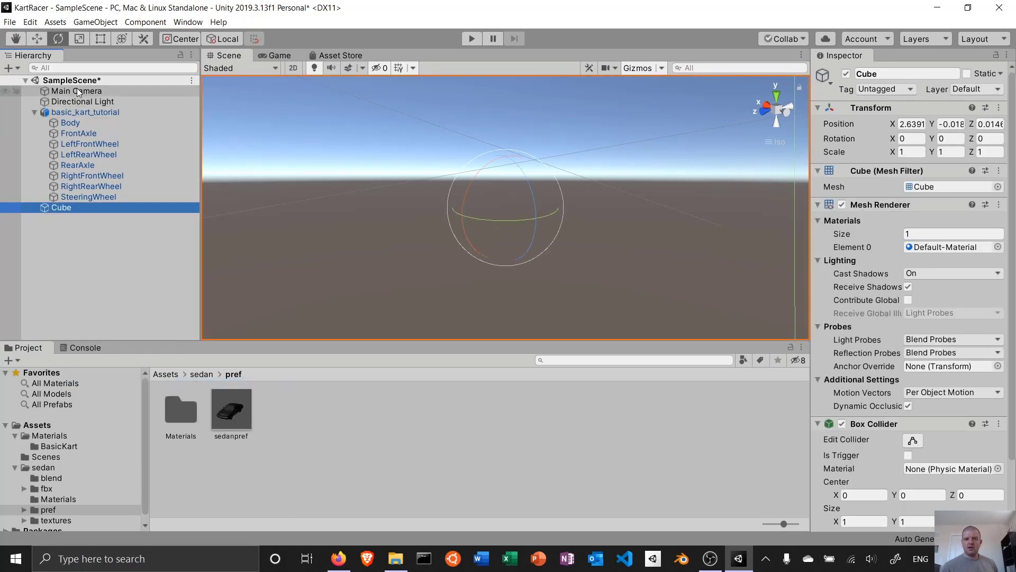
double_click(69, 208)
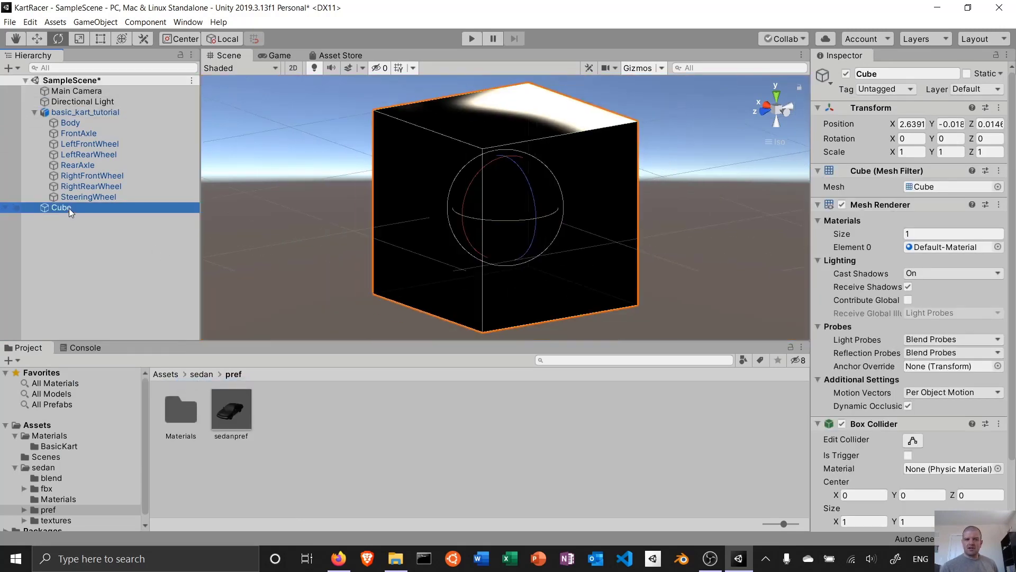
scroll(428, 259, "down", 3)
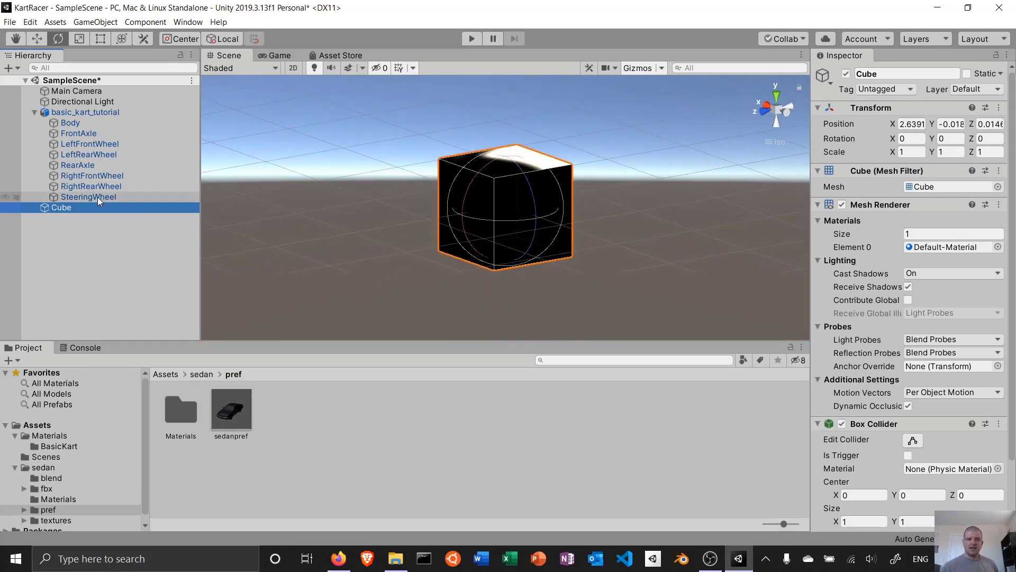
Save the scene's Cube as a prefab in the Assets folder and add two more Cube instances to the scene.
left_click(42, 425)
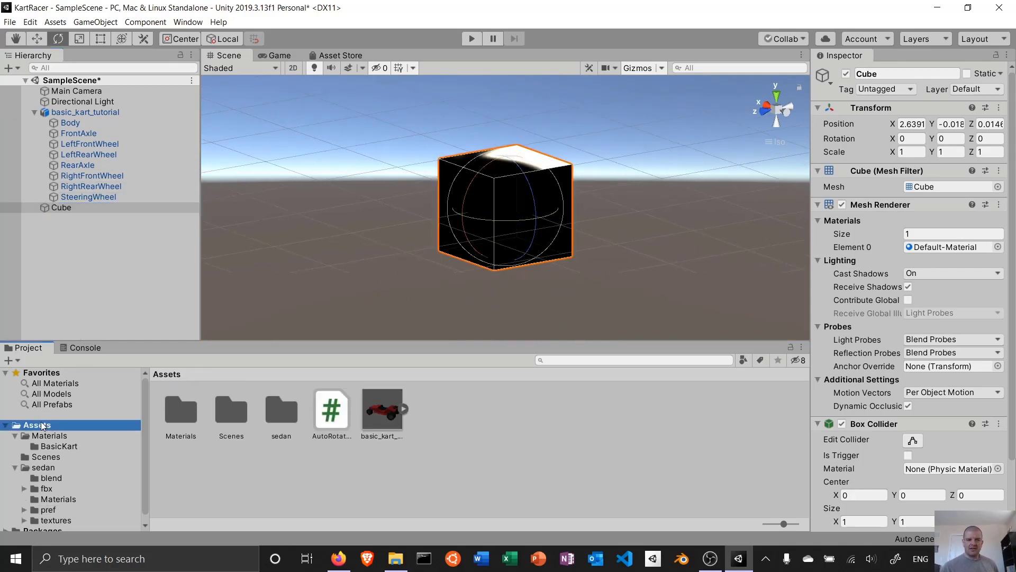
left_click_drag(58, 208, 481, 442)
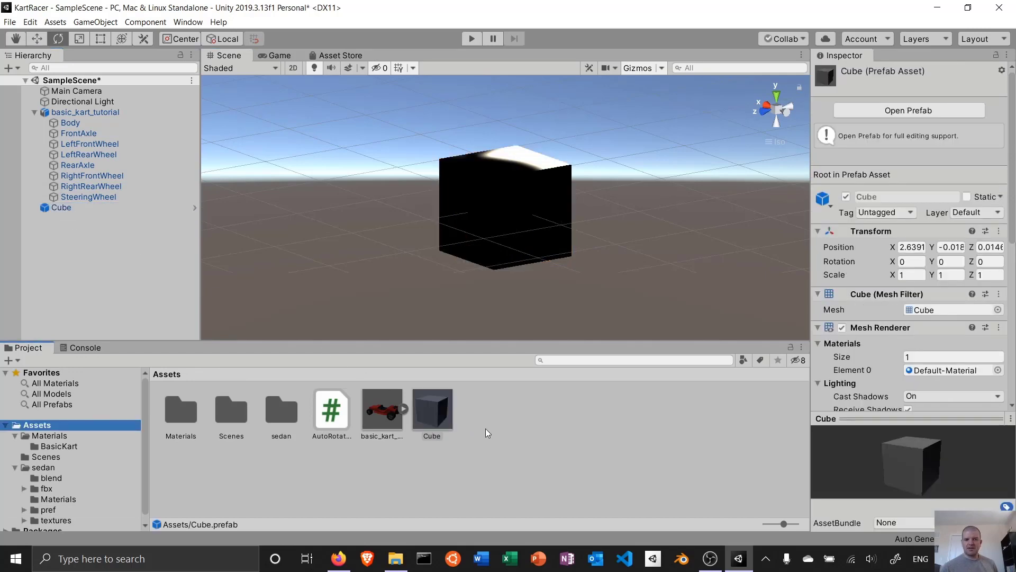
left_click(57, 208)
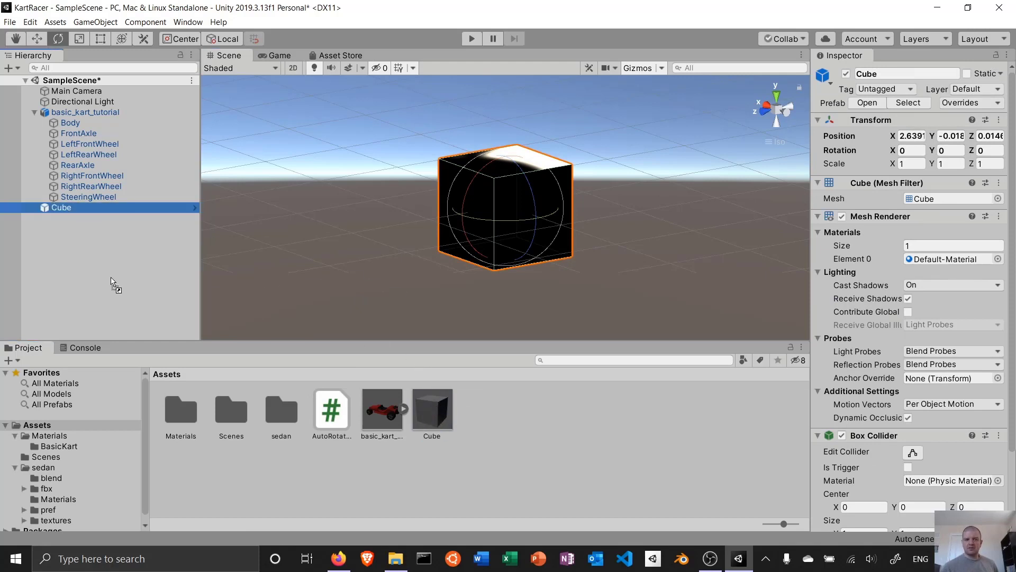
key("ctrl+d")
left_click_drag(412, 398, 167, 315)
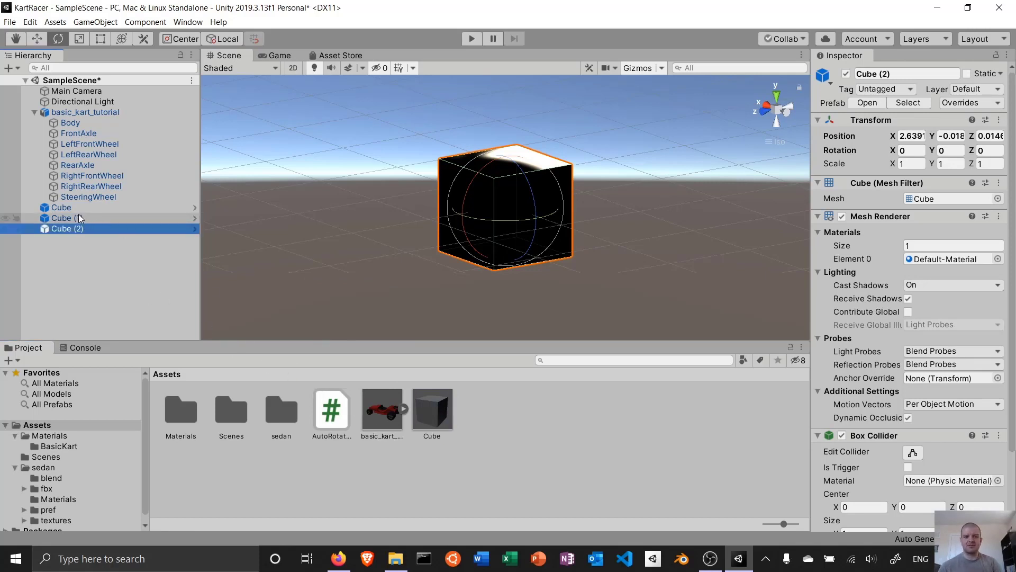
Delete the extra Cube (1) and Cube (2) instances from the scene.
left_click(64, 210, "shift")
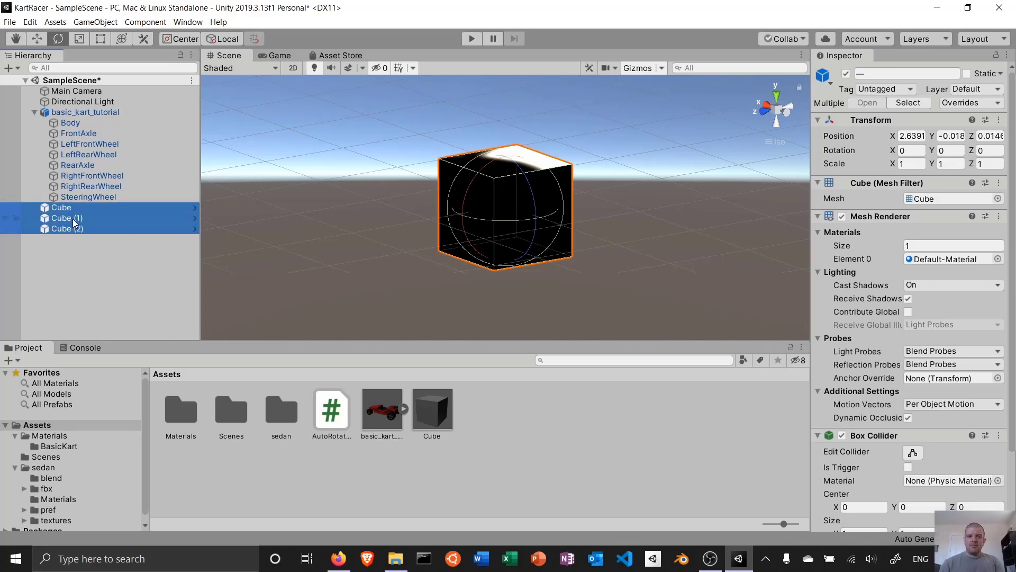
left_click(72, 220)
left_click(77, 225, "shift")
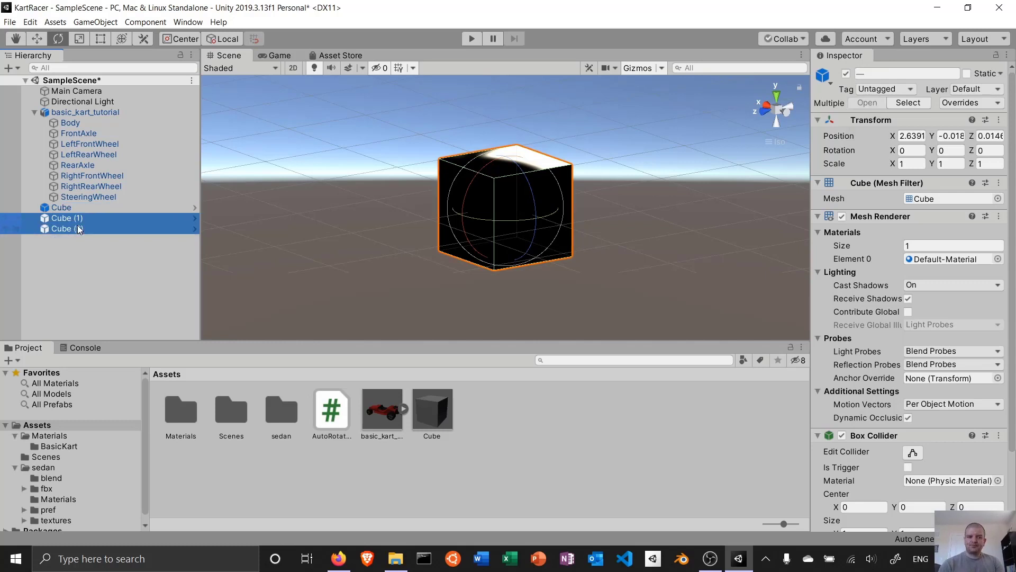
key("Delete")
Stretch the remaining Cube in the scene by setting its X scale to 5.5.
left_click(73, 208)
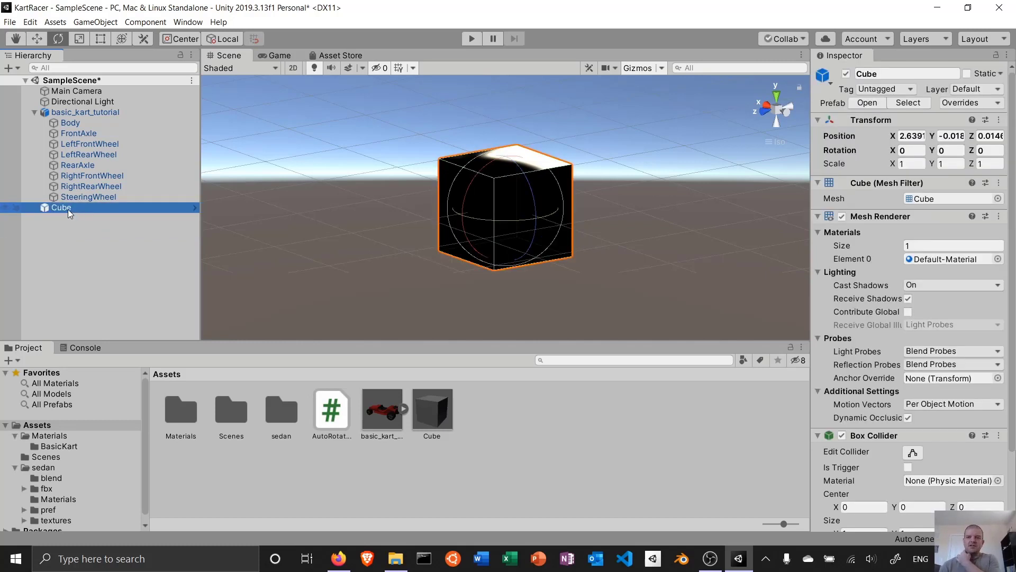
left_click(898, 164)
left_click_drag(896, 163, 910, 161)
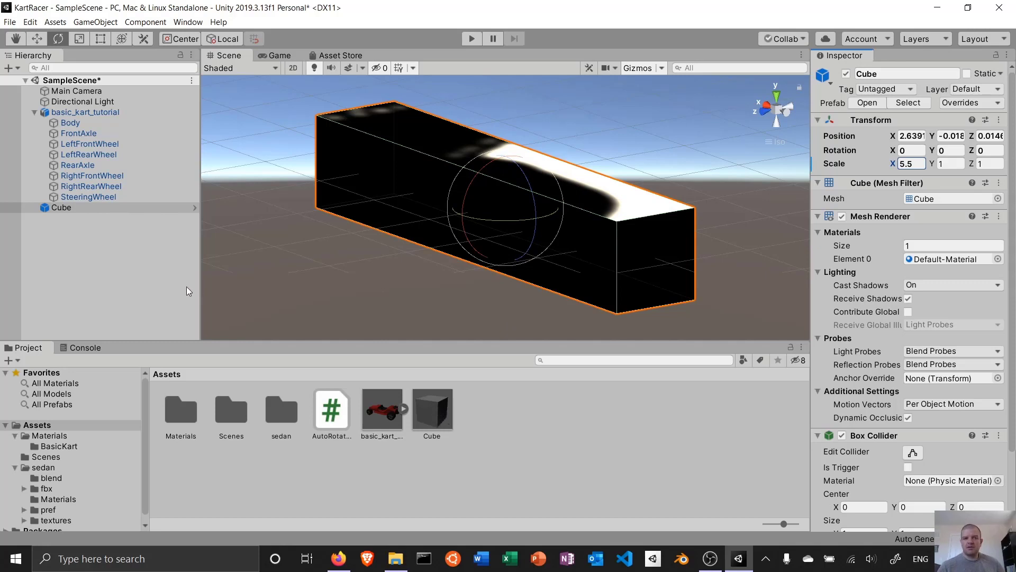
Add another Cube prefab instance to the scene and move it clear of the stretched cube along Z, to 2.132.
left_click_drag(432, 413, 118, 282)
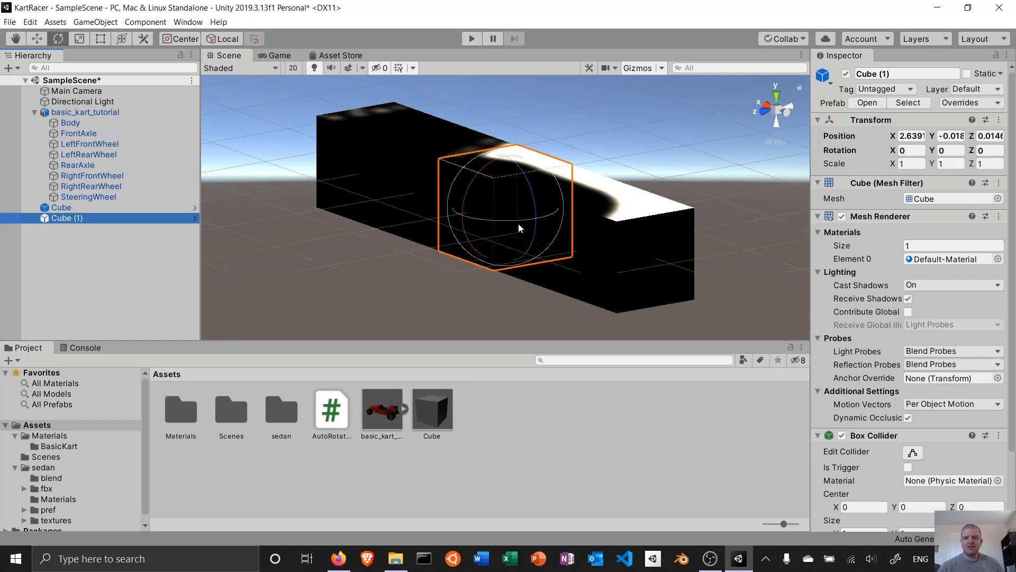
left_click(37, 39)
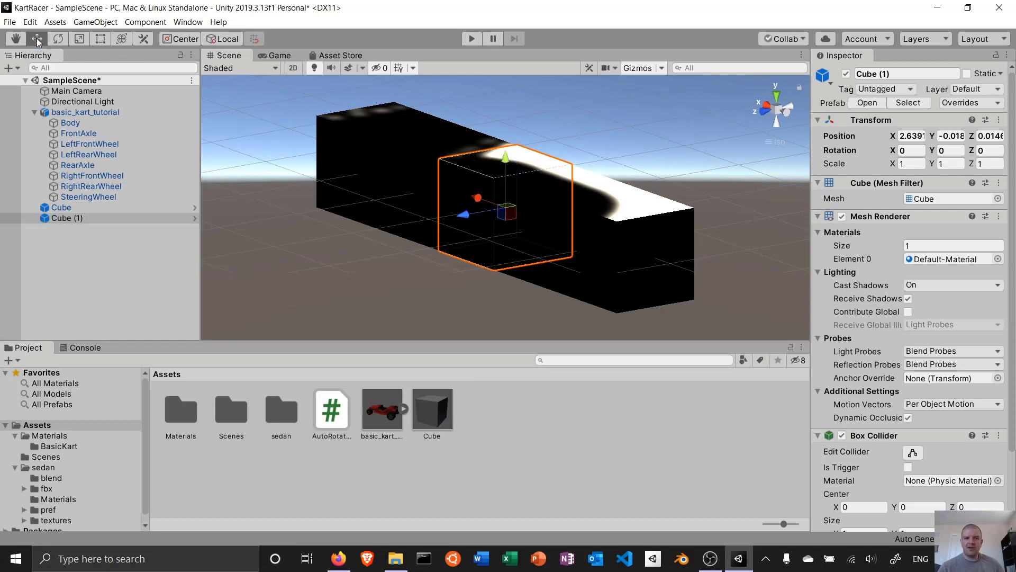
left_click_drag(463, 213, 300, 246)
left_click_drag(478, 289, 529, 280, "alt")
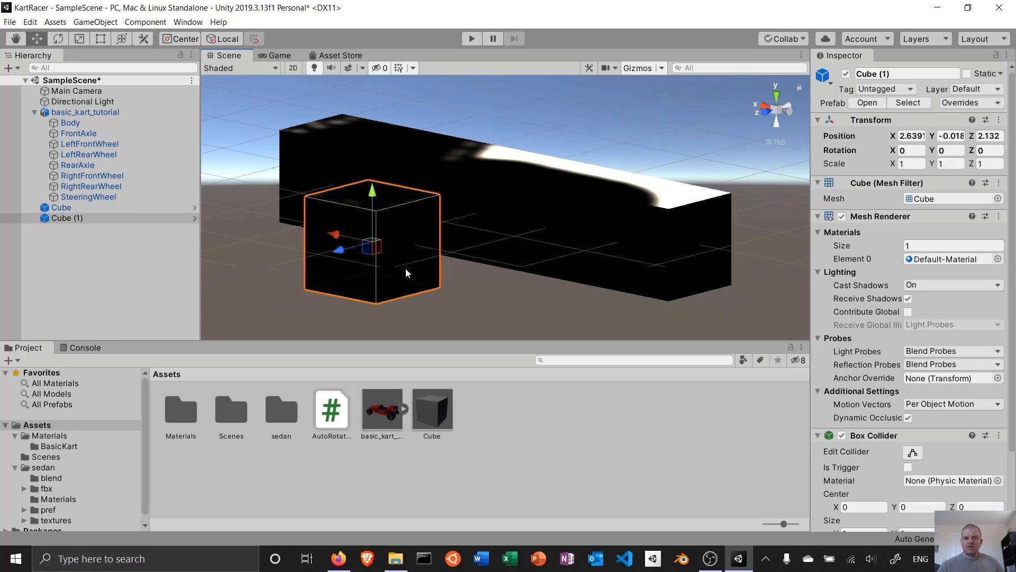
Delete the extra Cube (1) instance and apply all of the stretched Cube's overrides to its prefab.
key("Delete")
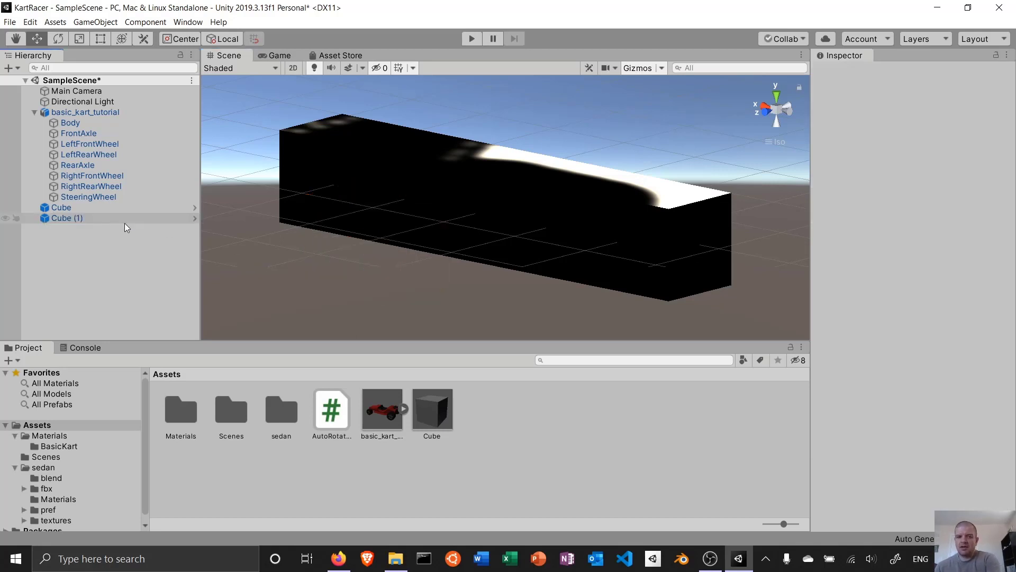
left_click(86, 210)
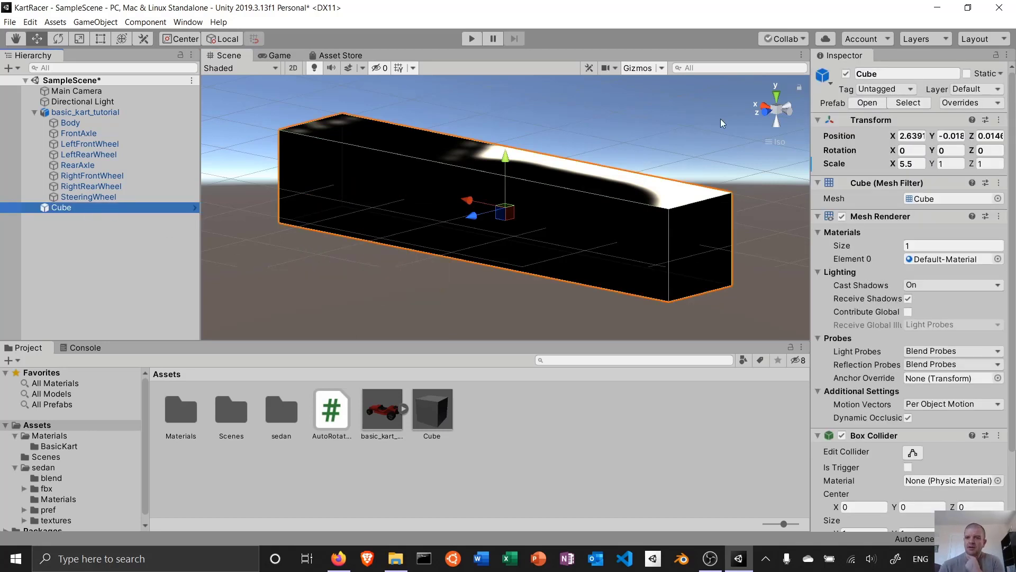
left_click(997, 103)
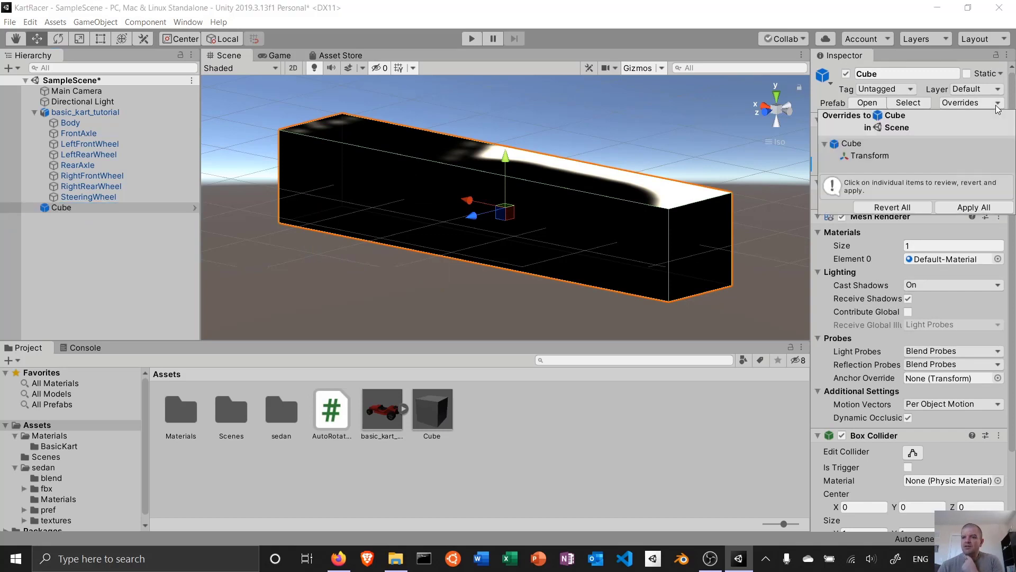
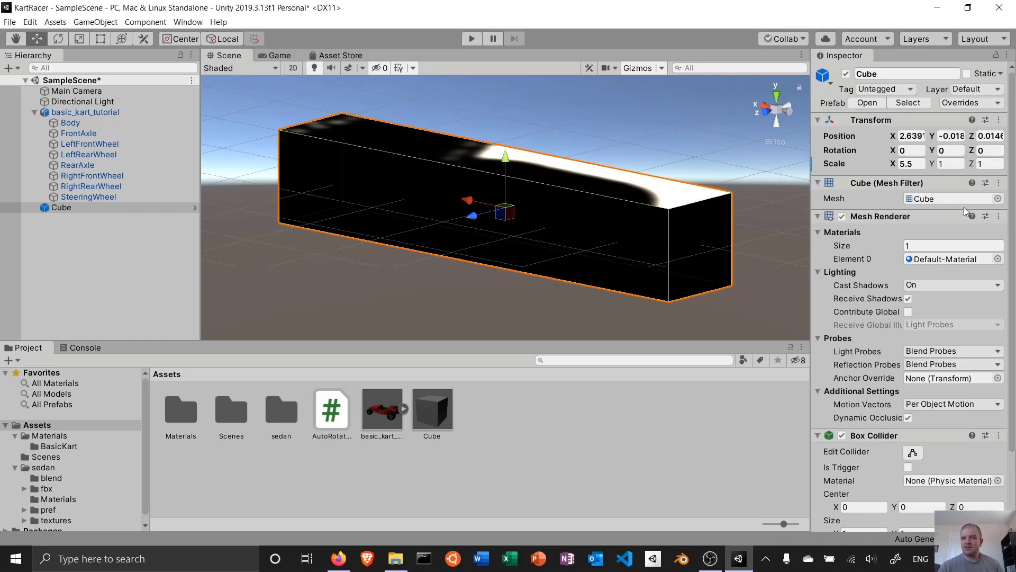
left_click(965, 210)
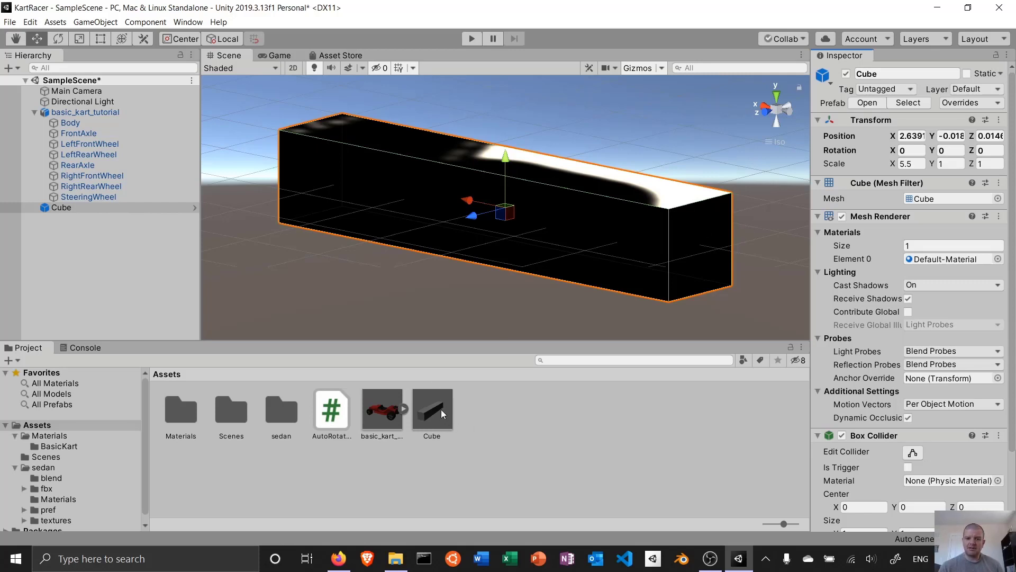
Place a new Cube prefab instance beside the stretched one at Z -1.71, and shift both along Z, bringing Cube to about -3.46.
left_click_drag(439, 419, 582, 235)
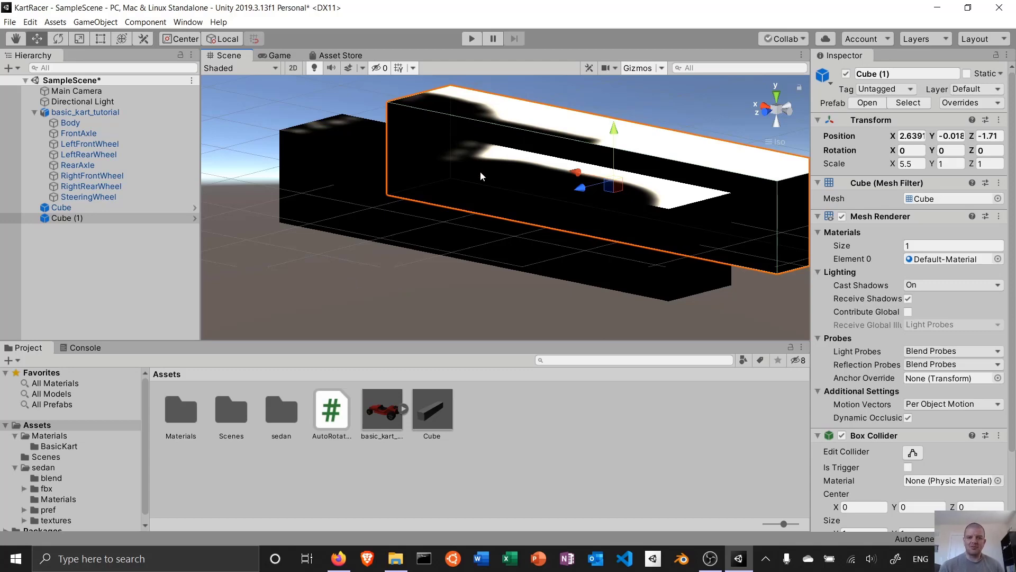
left_click_drag(507, 227, 399, 238, "alt")
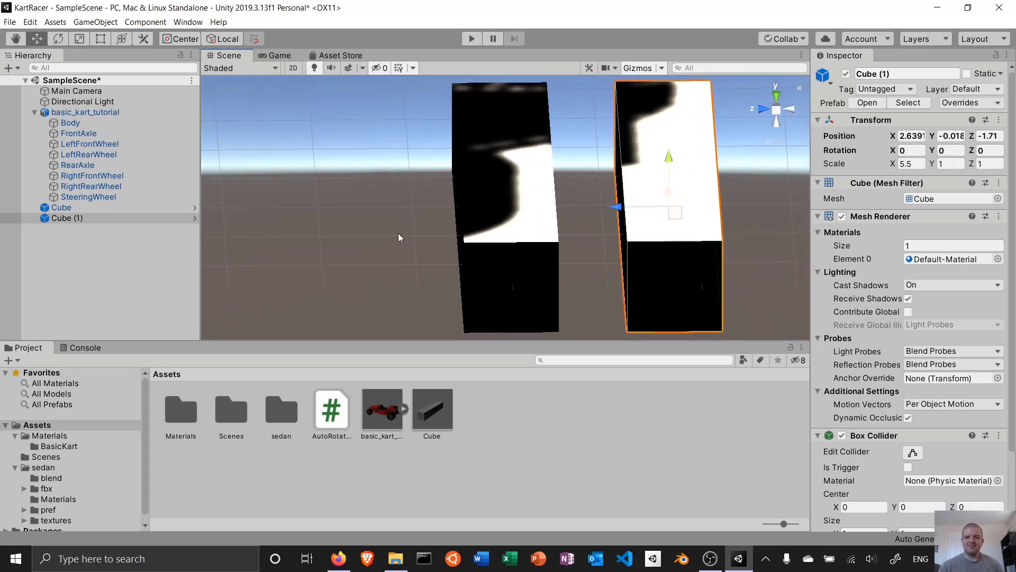
left_click(157, 207, "ctrl")
left_click_drag(535, 217, 576, 232, "alt")
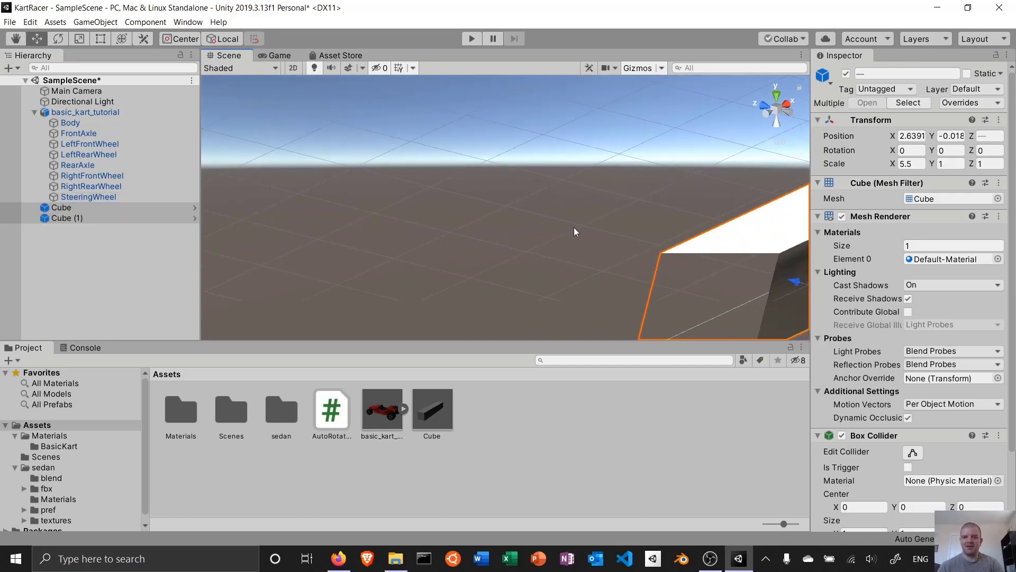
double_click(124, 208)
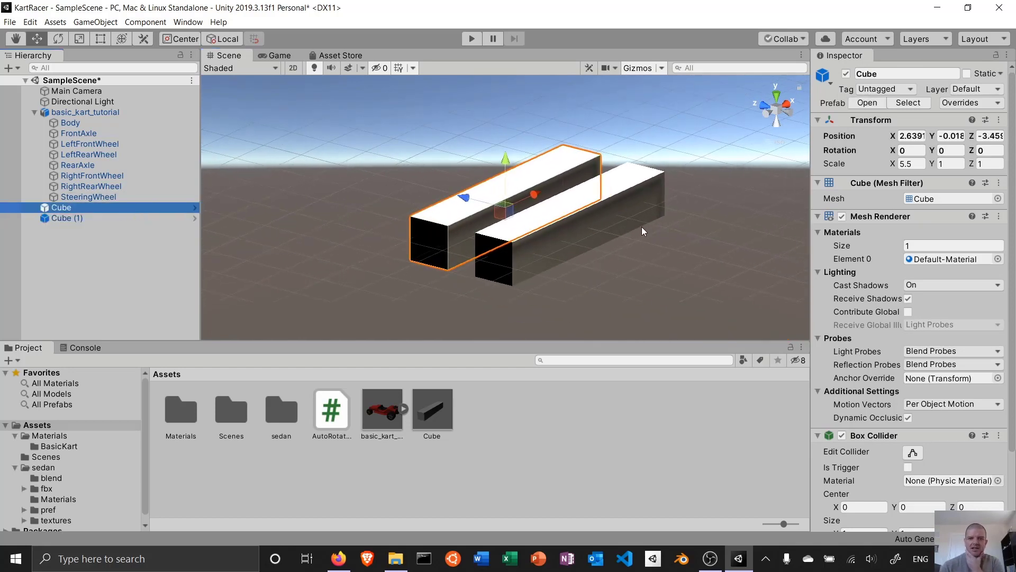
left_click_drag(700, 231, 824, 222, "alt")
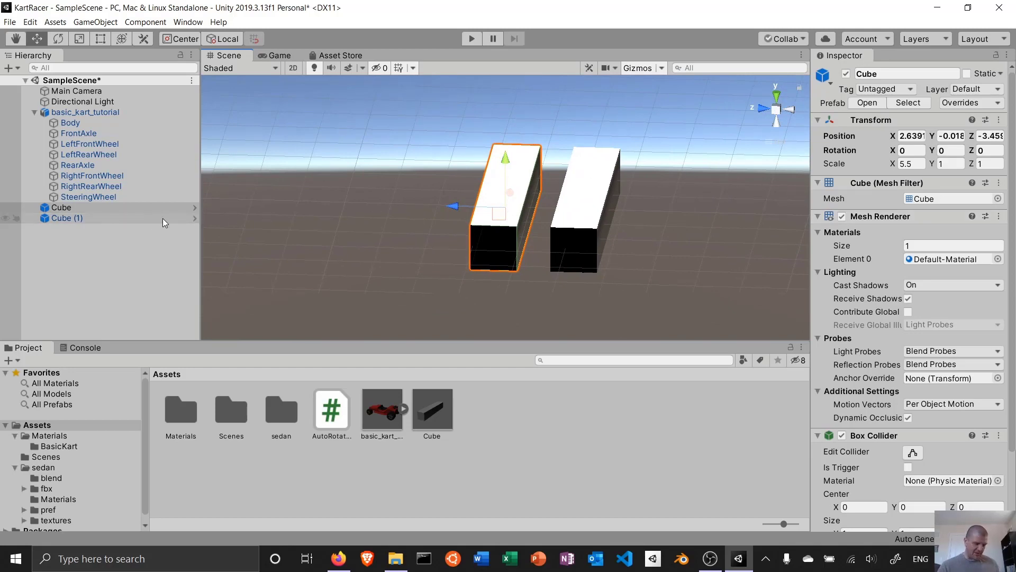
Delete both cubes from the scene and the Cube prefab from the Assets folder.
left_click(108, 207)
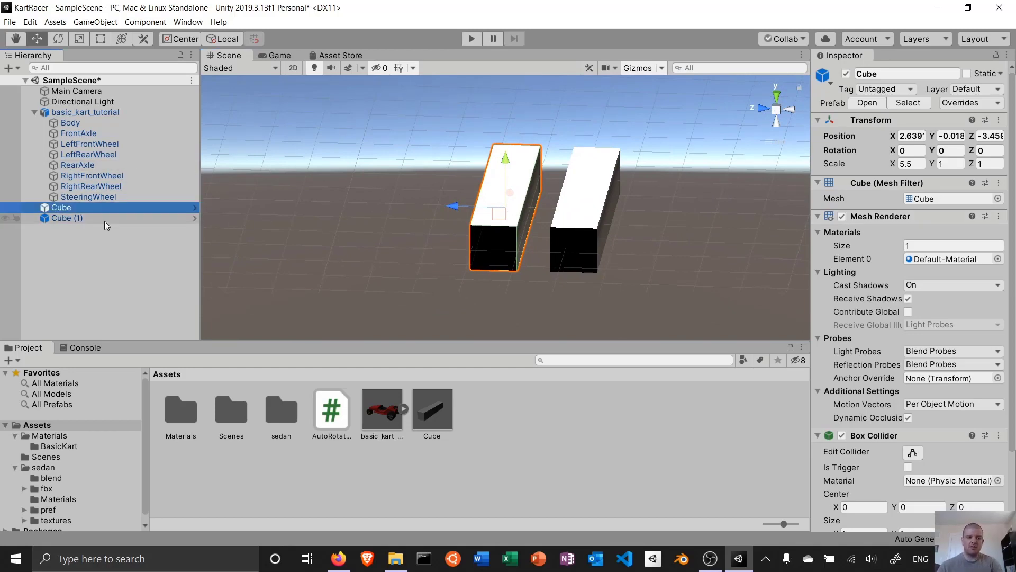
left_click(90, 219, "ctrl")
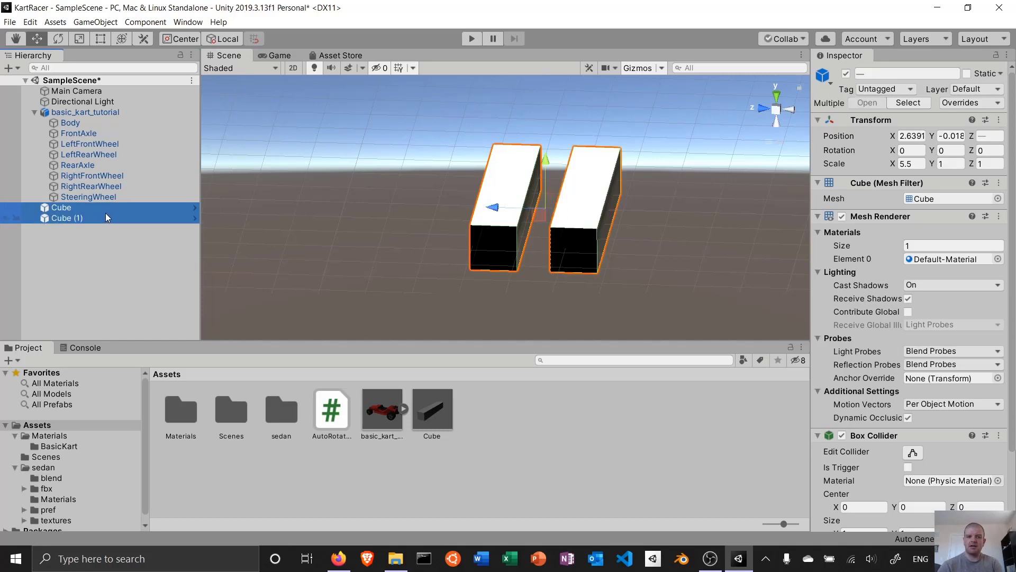
key("Delete")
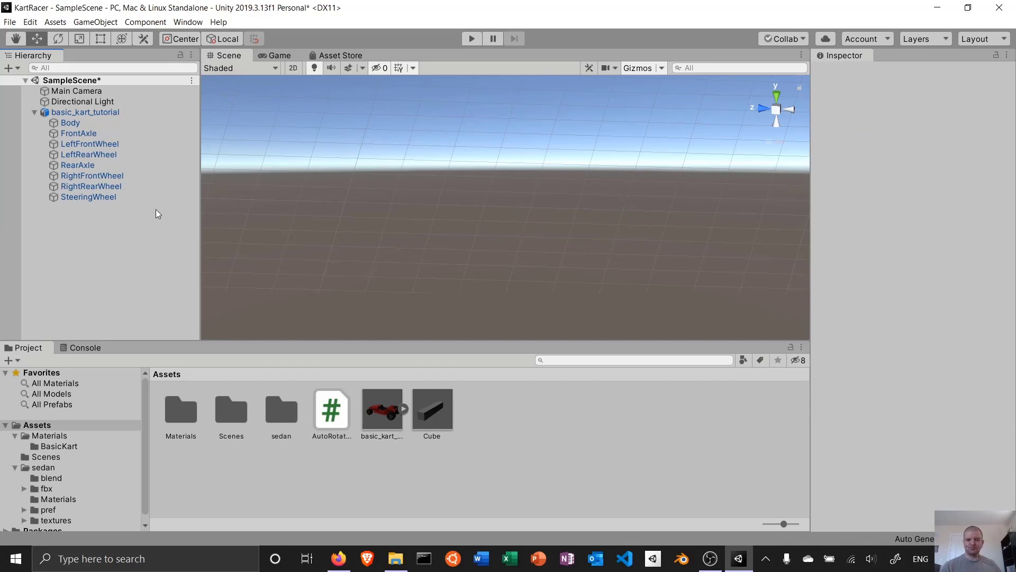
left_click(430, 417)
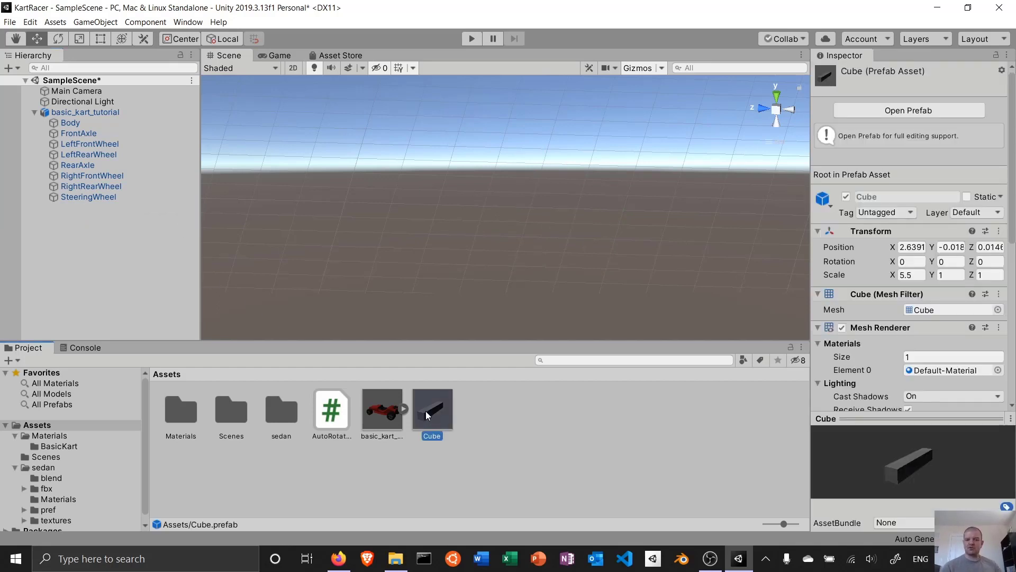
key("Delete")
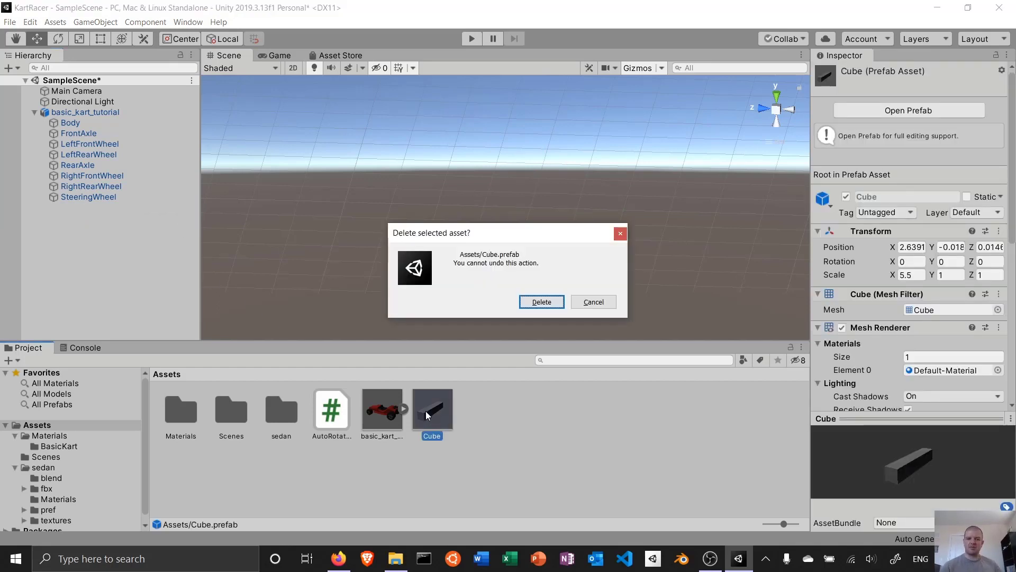
left_click(541, 300)
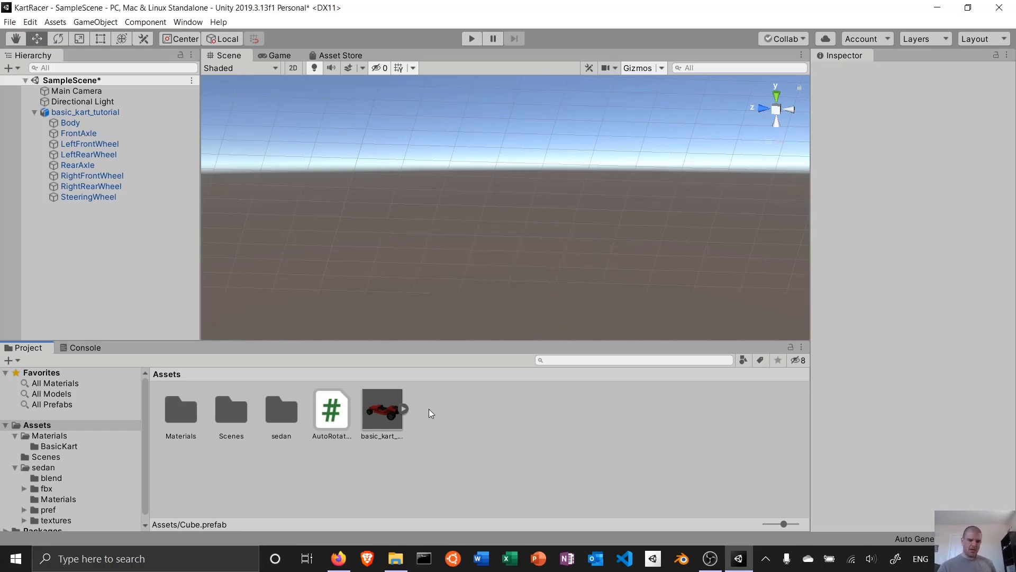
Attach the AutoRotator script from the Assets folder to the basic_kart_tutorial object.
left_click(329, 420)
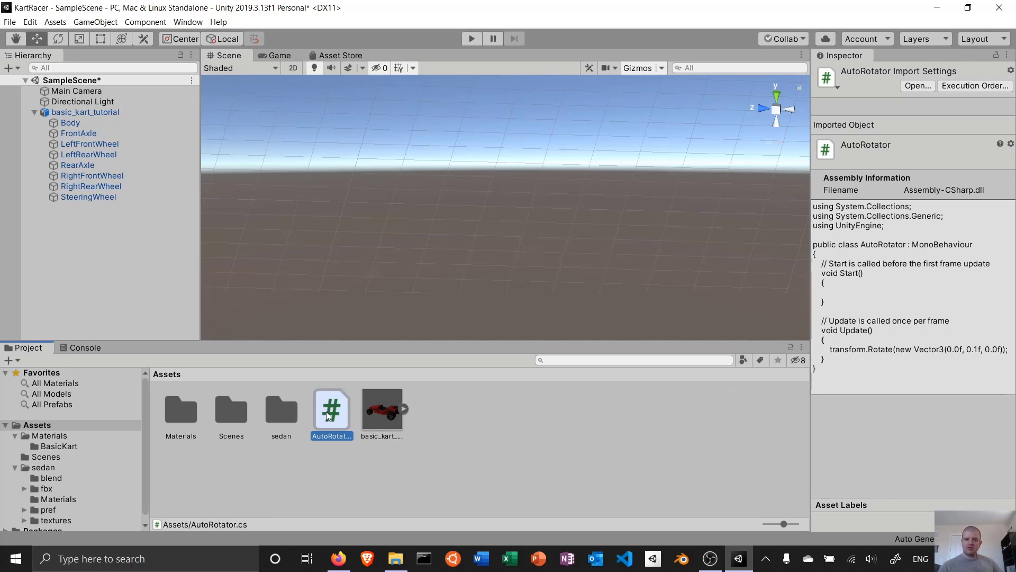
left_click_drag(326, 411, 87, 113)
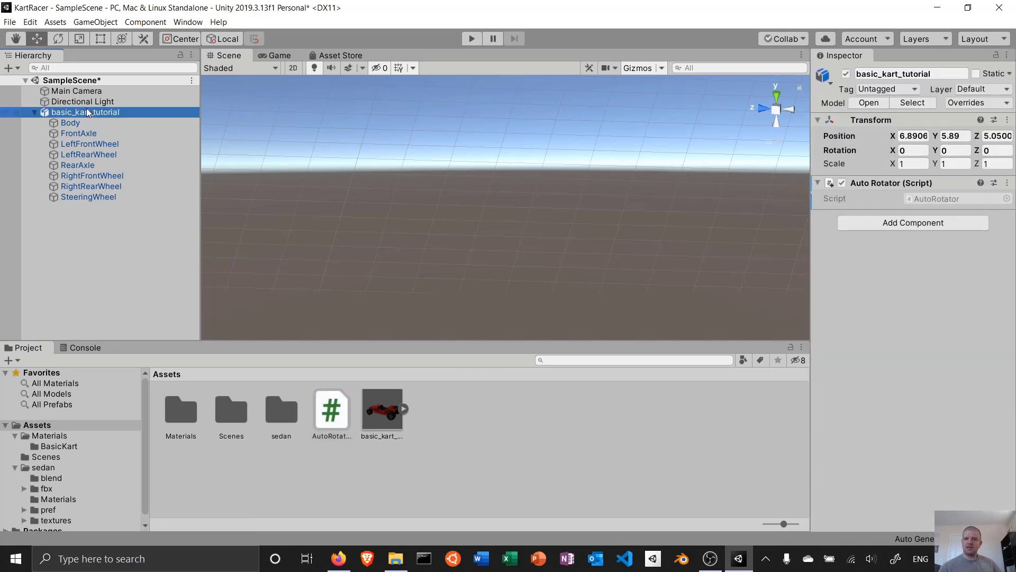
Open the AutoRotator script in Visual Studio from the kart's component and highlight the transform.Rotate line inside Update.
double_click(933, 198)
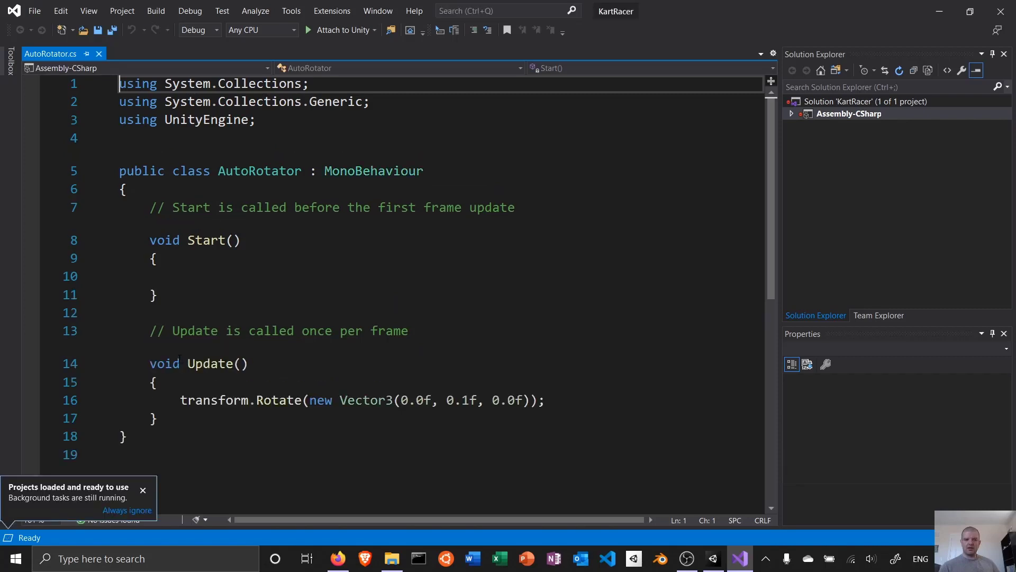
left_click_drag(173, 401, 458, 374)
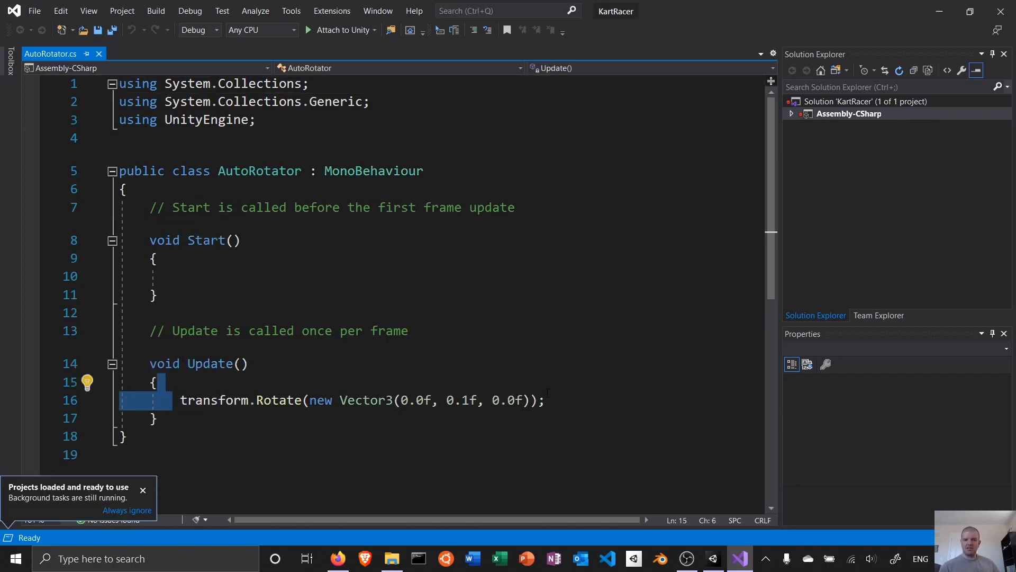
left_click_drag(548, 392, 561, 404)
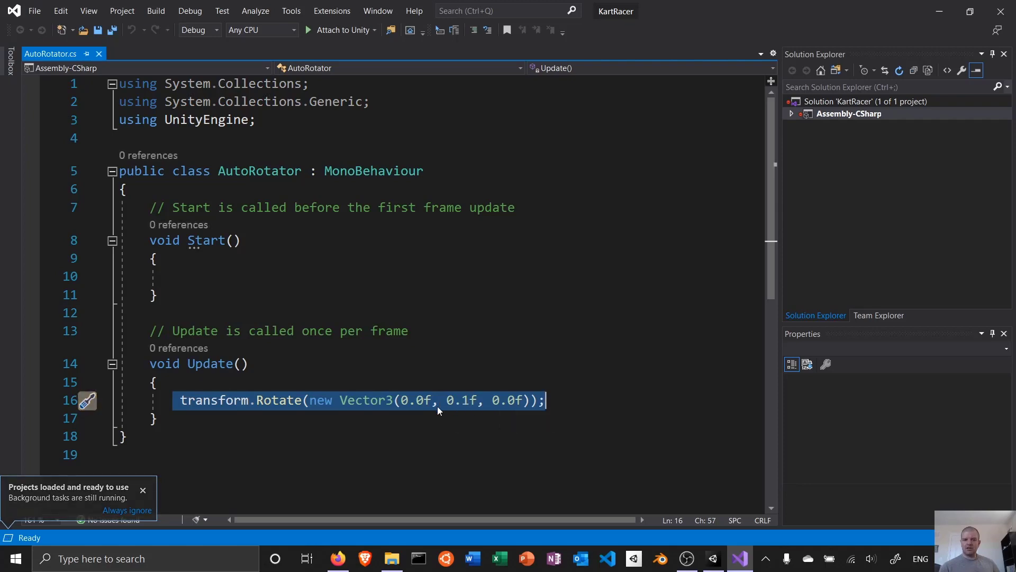
Switch back to Unity, frame basic_kart_tutorial in the Scene view, try changing its Y rotation and undo the change.
left_click(713, 558)
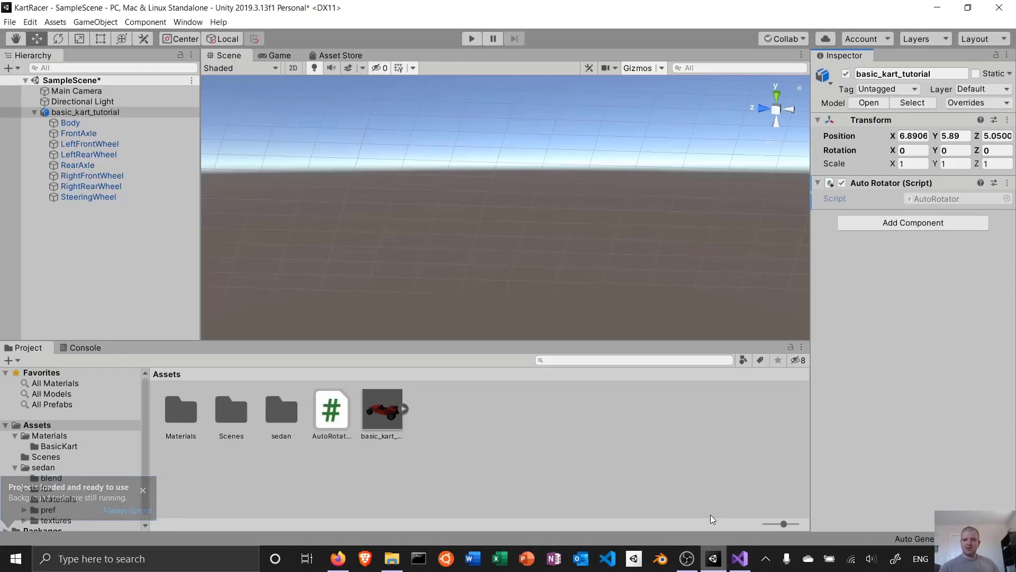
double_click(71, 113)
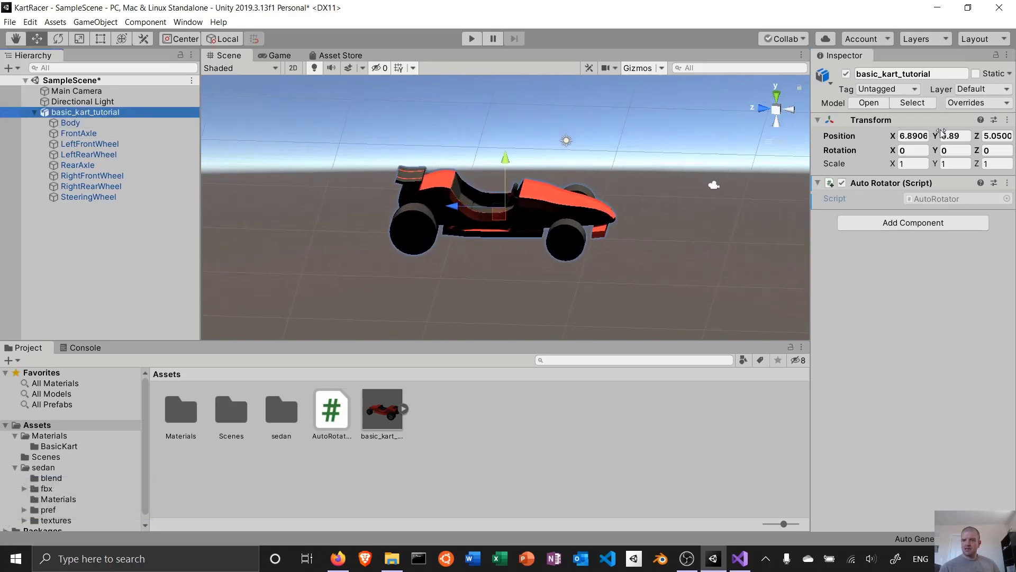
left_click_drag(935, 151, 978, 212)
key("ctrl+z")
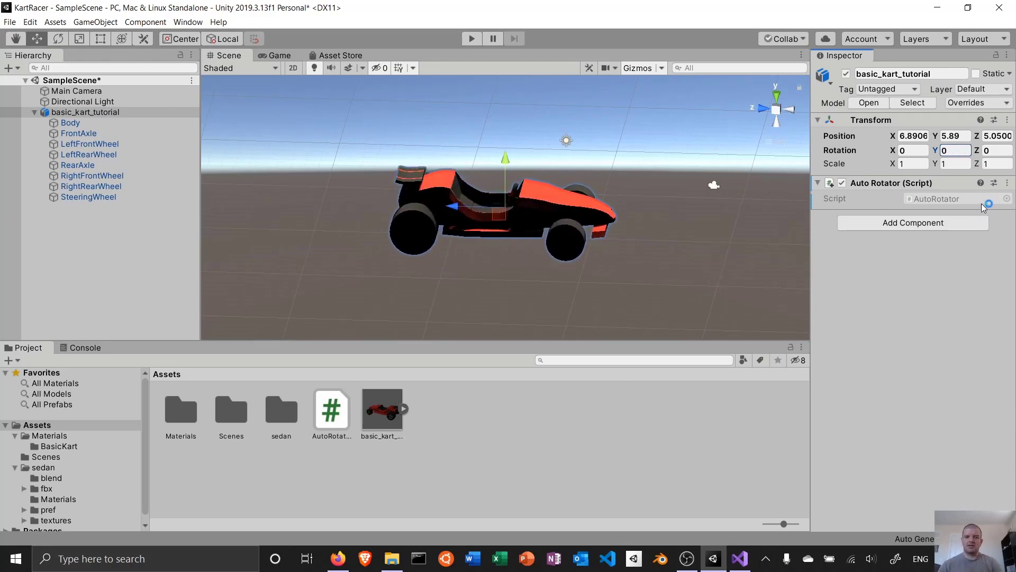
Run the scene in Play mode to watch how AutoRotator affects the kart, and stop it.
left_click(469, 40)
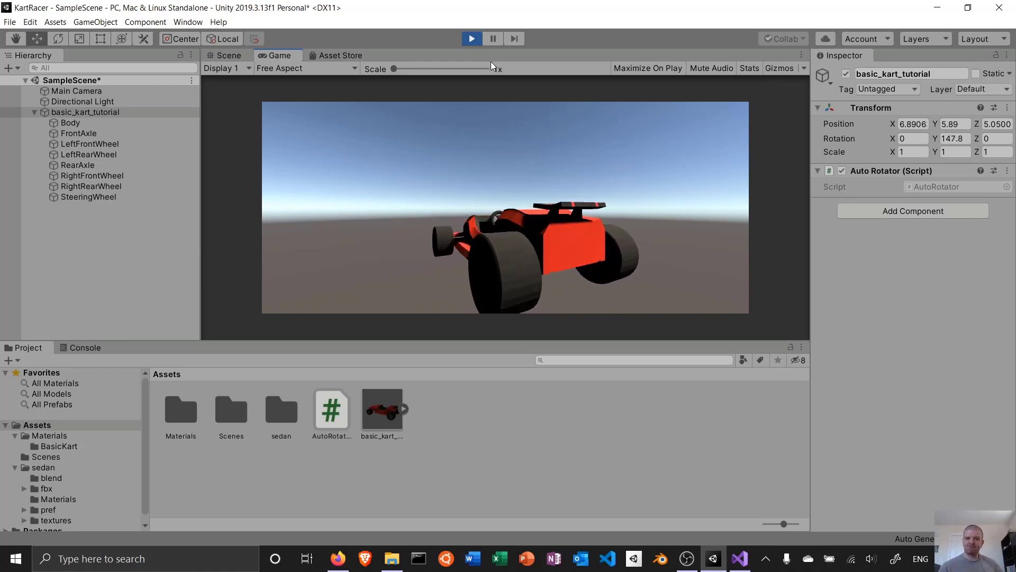
left_click(471, 39)
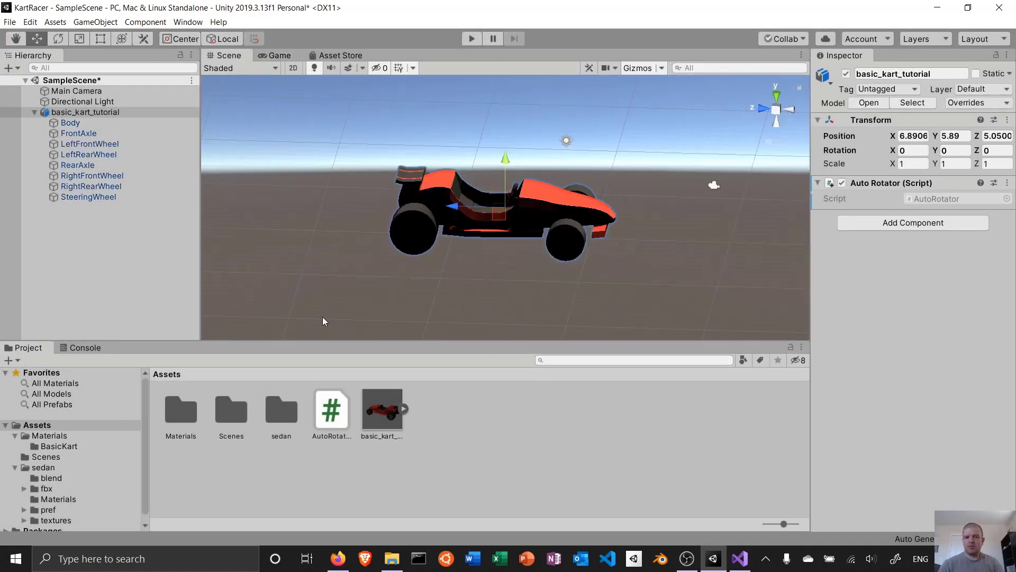
Switch to AutoRotator.cs in Visual Studio and examine the Start and Update methods, highlighting the Update declaration.
key("super+d")
key("super+d")
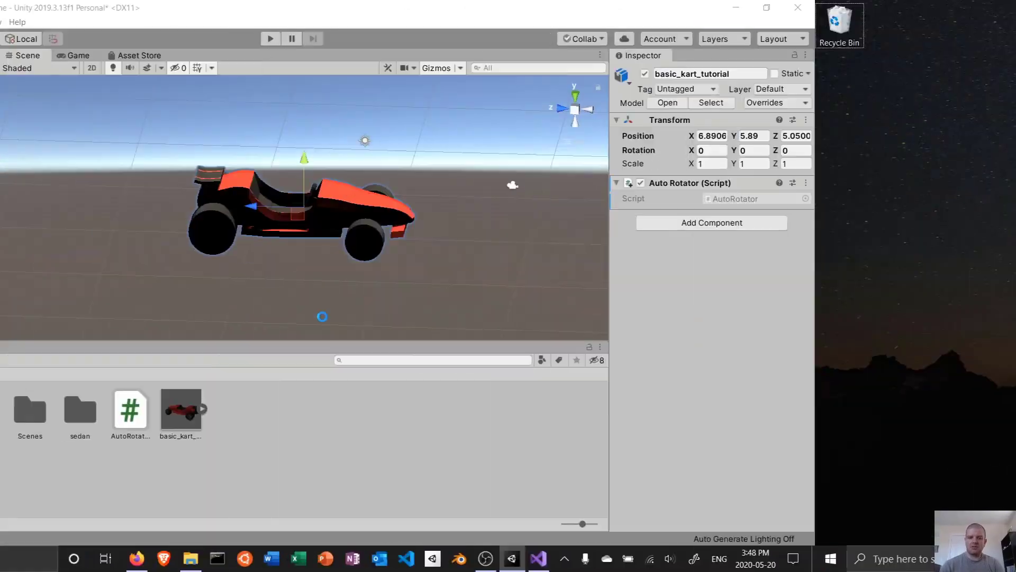
key("alt+Tab")
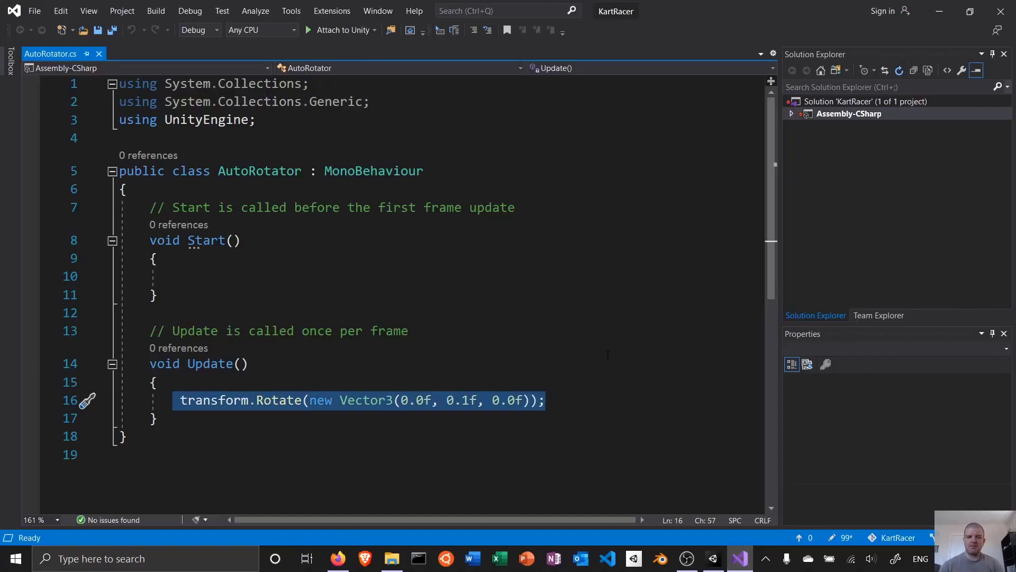
left_click(594, 398)
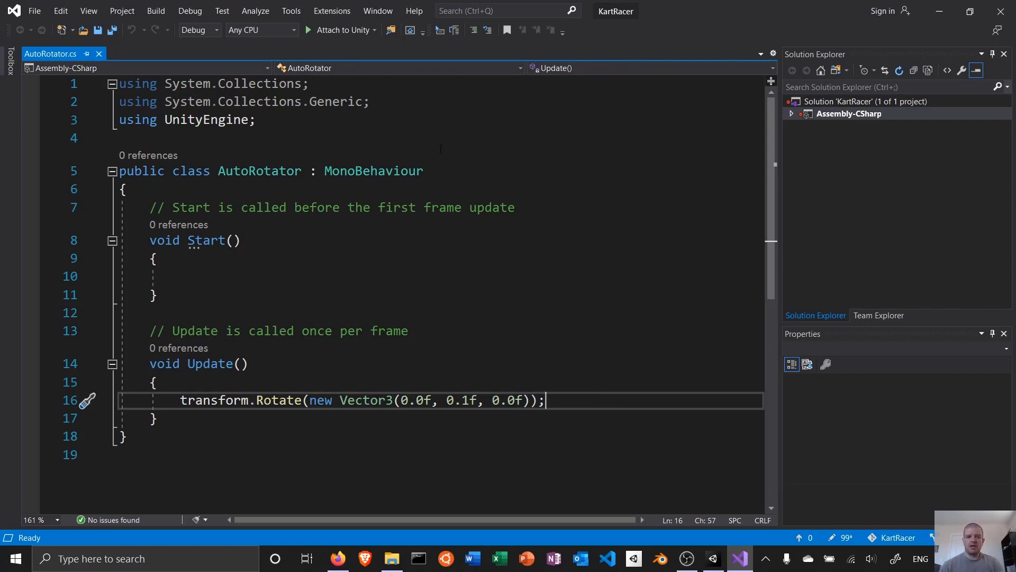
left_click(241, 275)
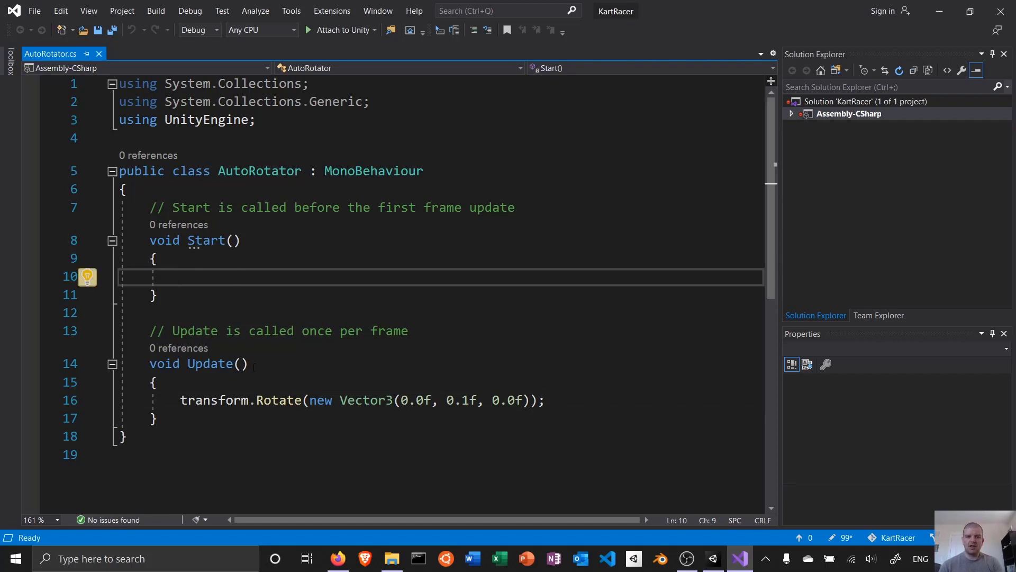
left_click_drag(249, 364, 150, 369)
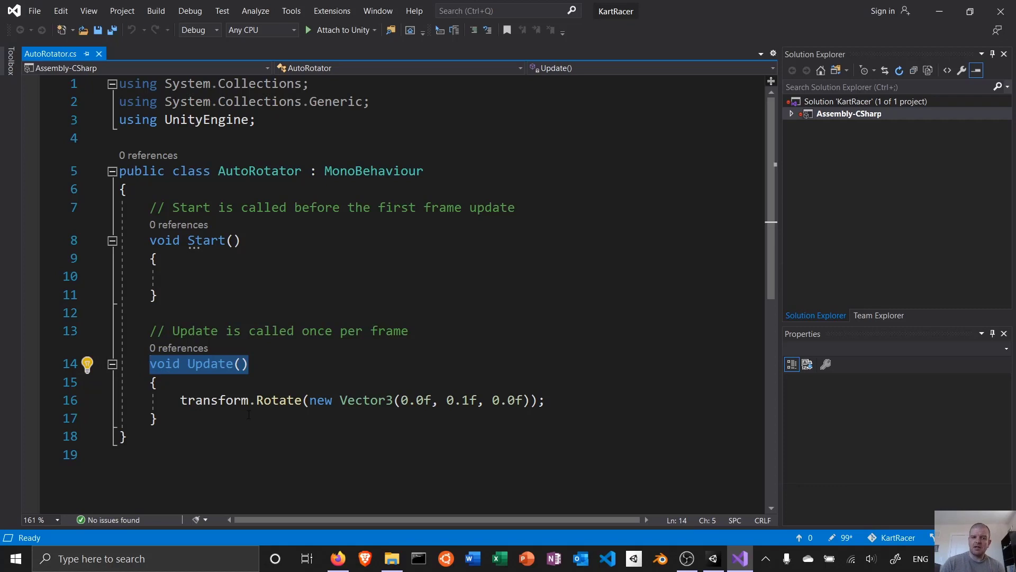
Add Debug.Log("Update() called"); as the first line of the Update method and save the script.
left_click(230, 383)
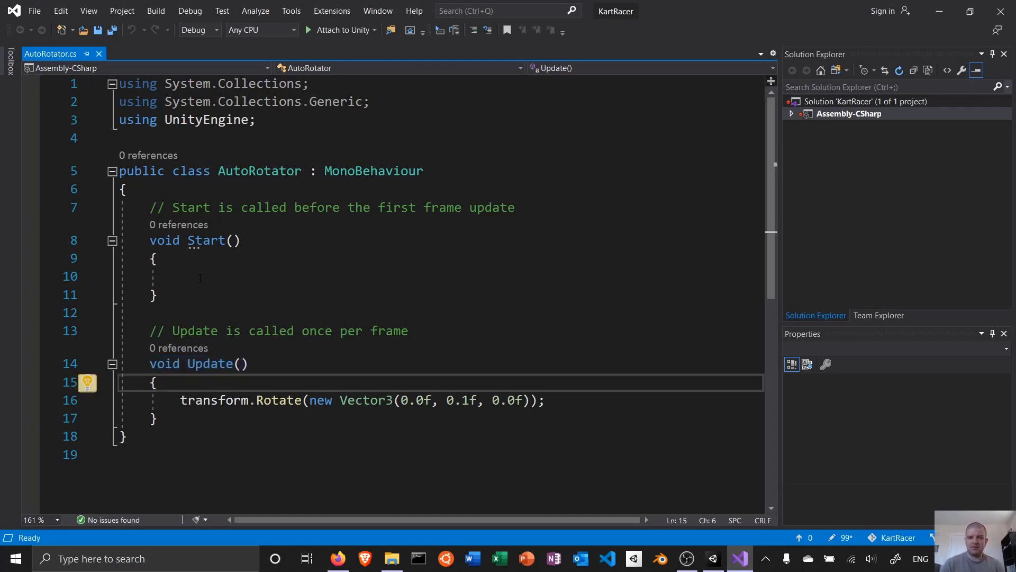
key("Return")
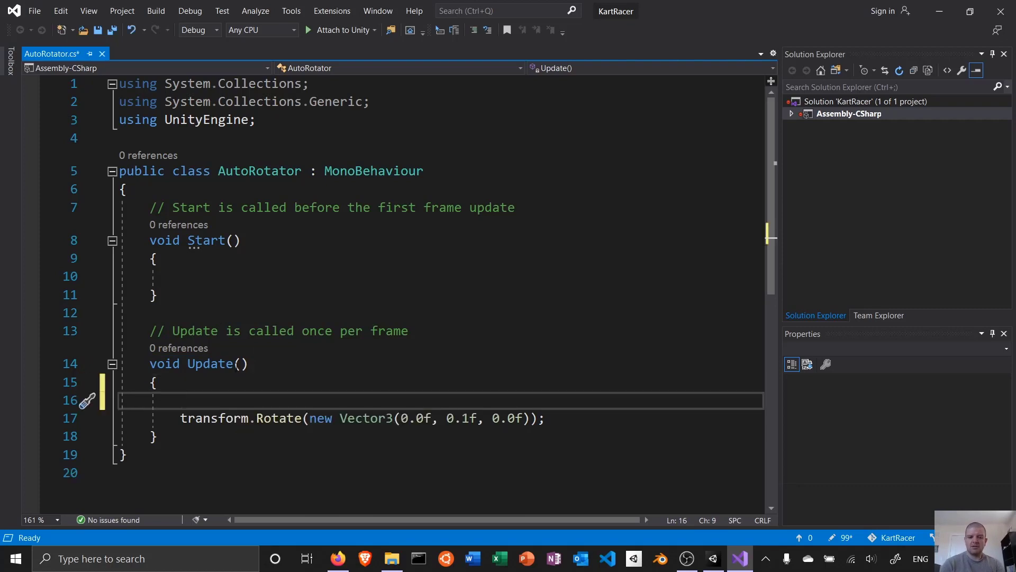
type("Debug.Log(")
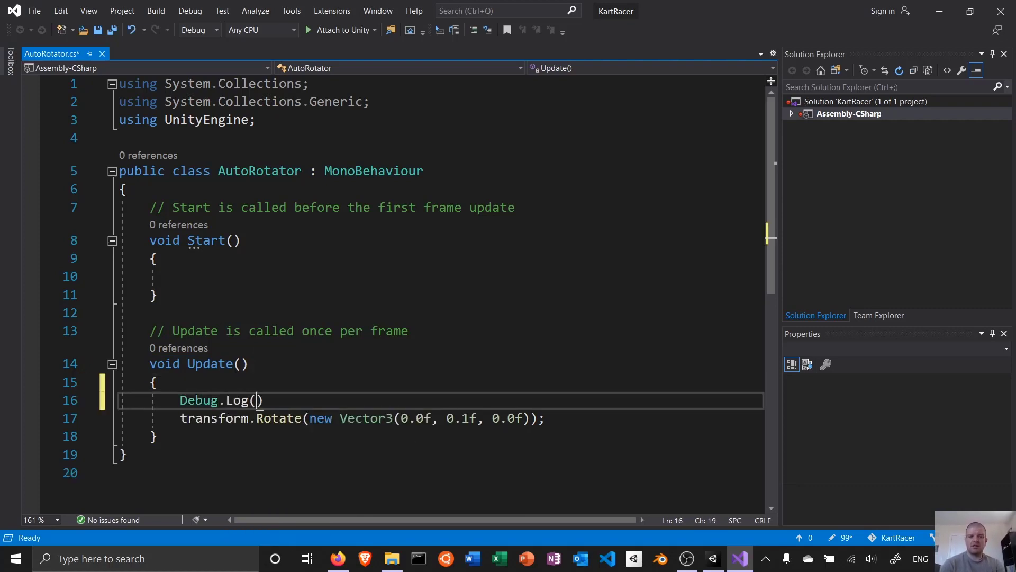
type("\"")
type("Update() ca")
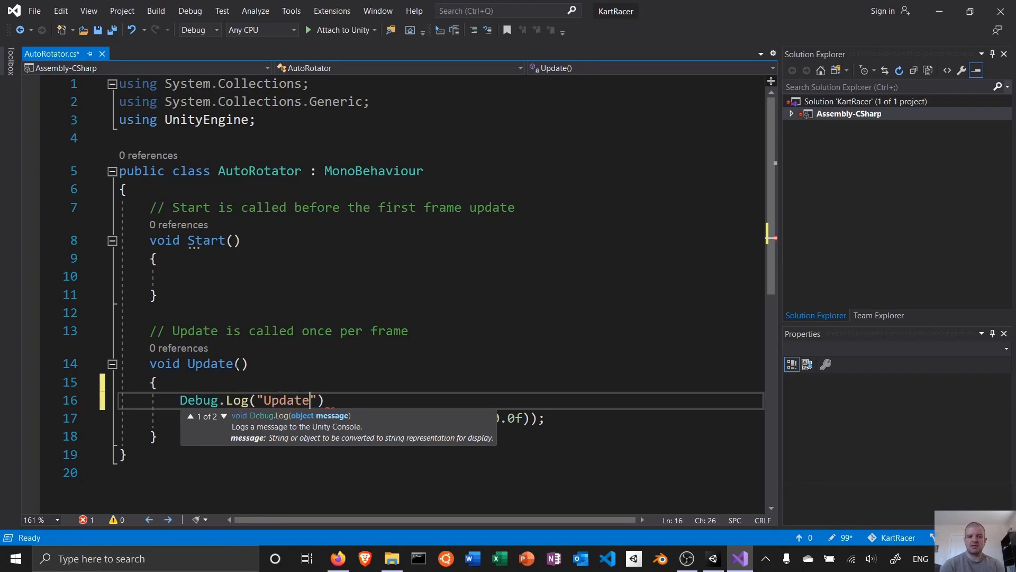
type("lled")
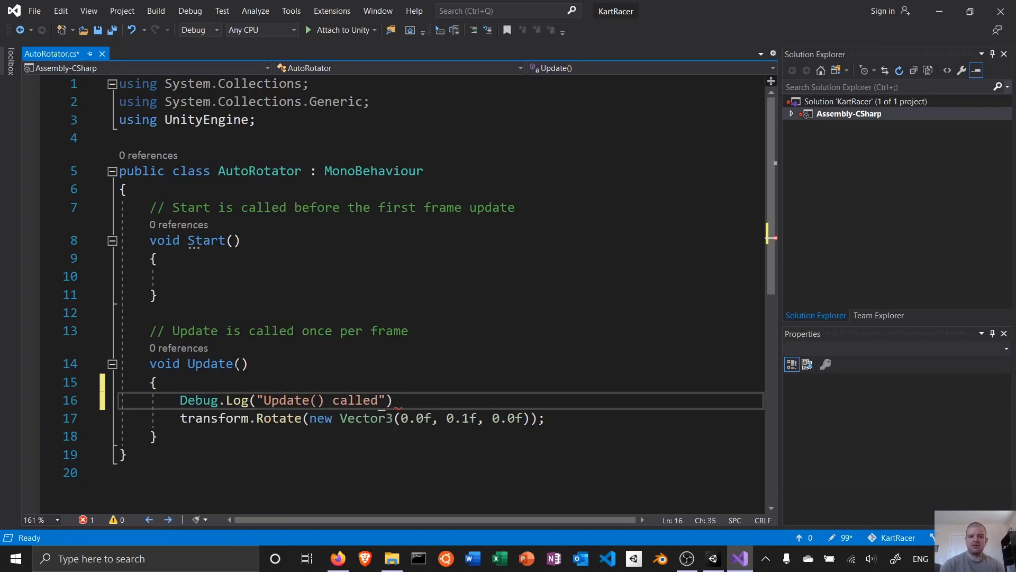
key("End")
type(";")
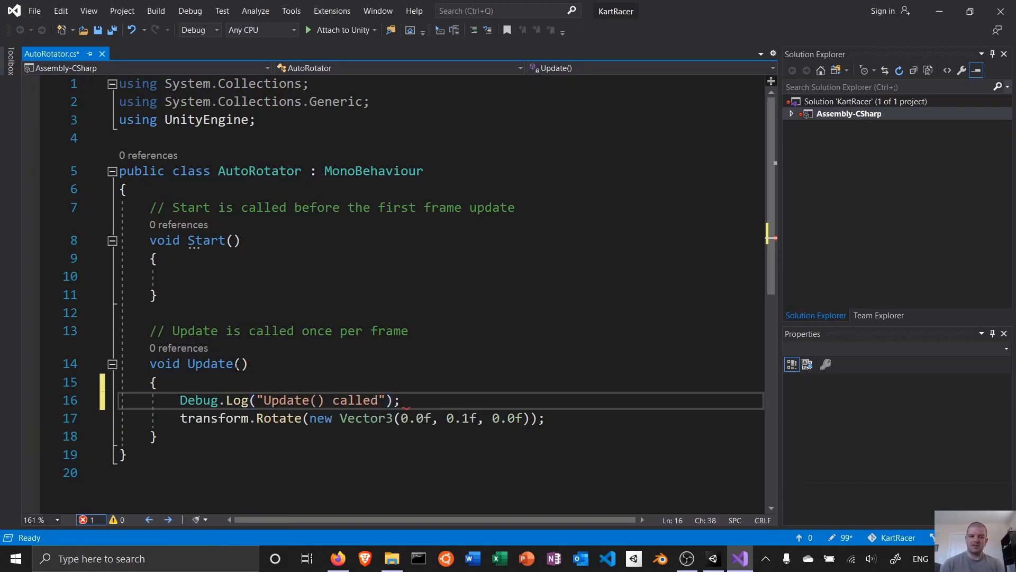
key("ctrl+s")
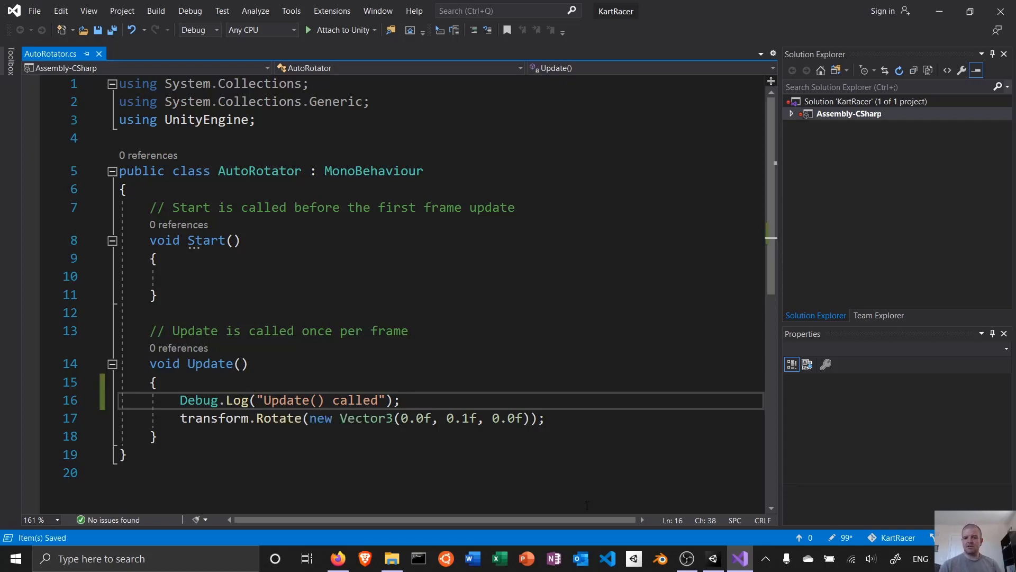
Show Unity's Console, play the scene to check the log output, collapse identical messages, and stop playing.
left_click(714, 564)
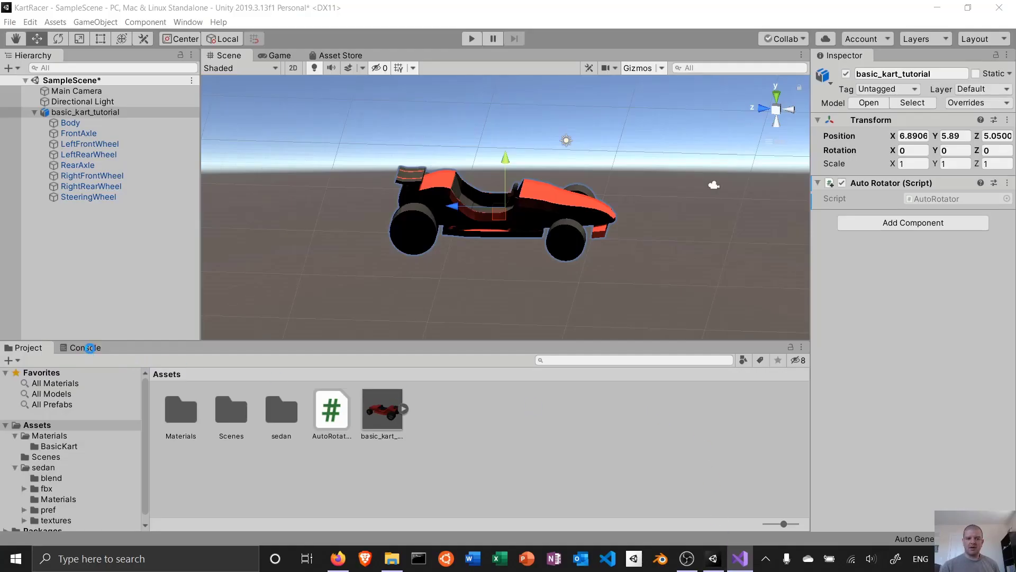
left_click(87, 348)
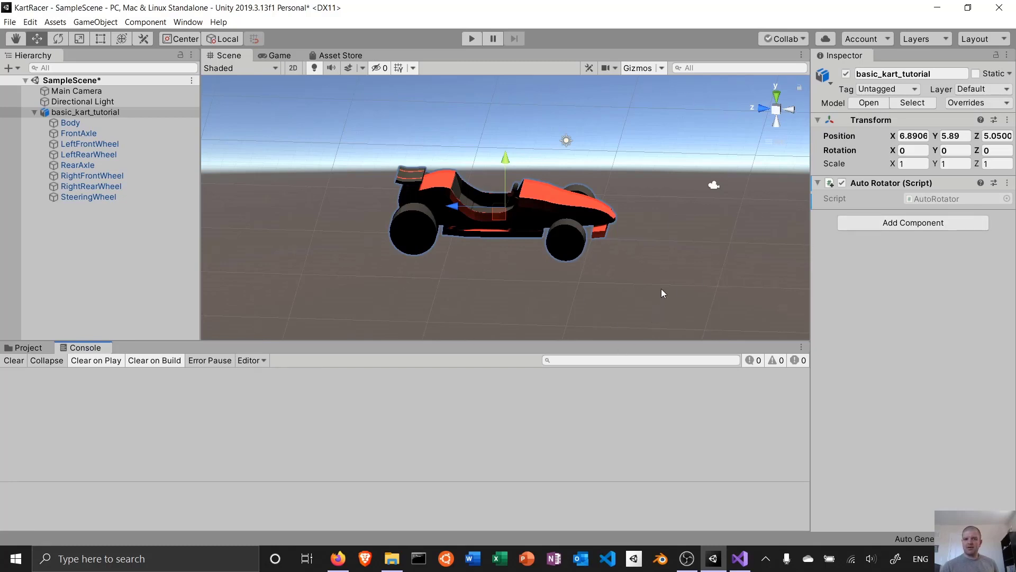
left_click(472, 38)
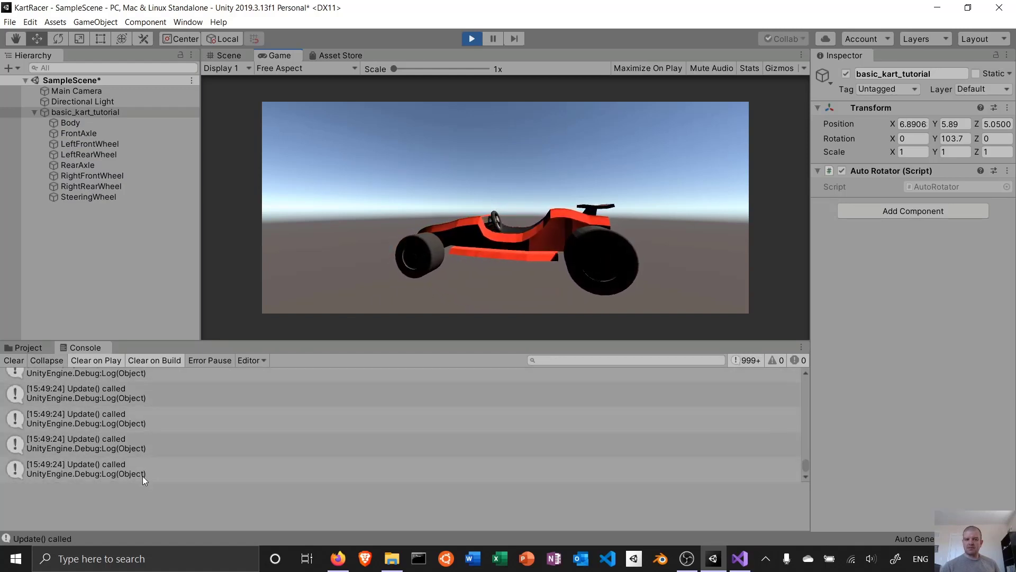
left_click(49, 361)
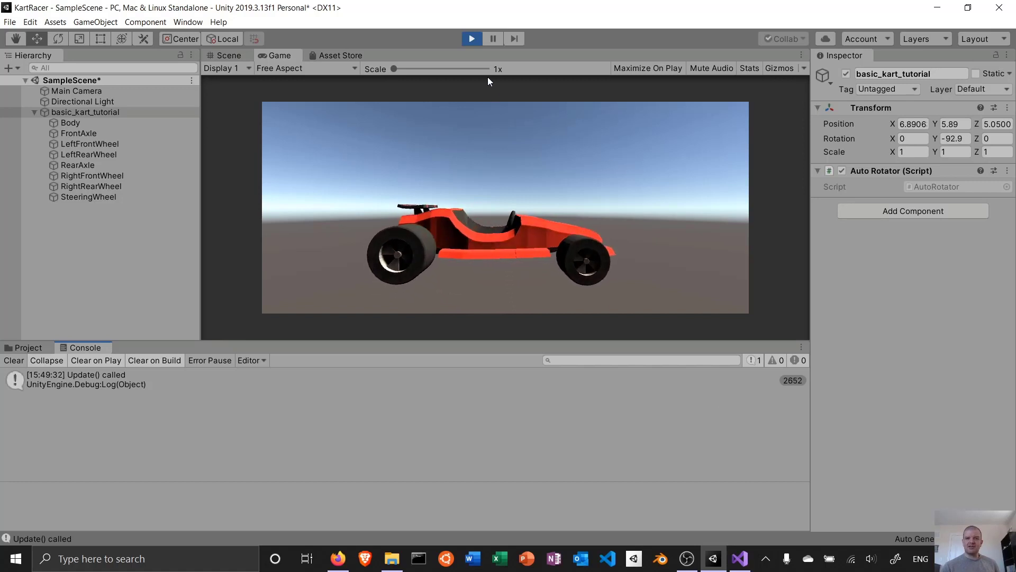
left_click(471, 39)
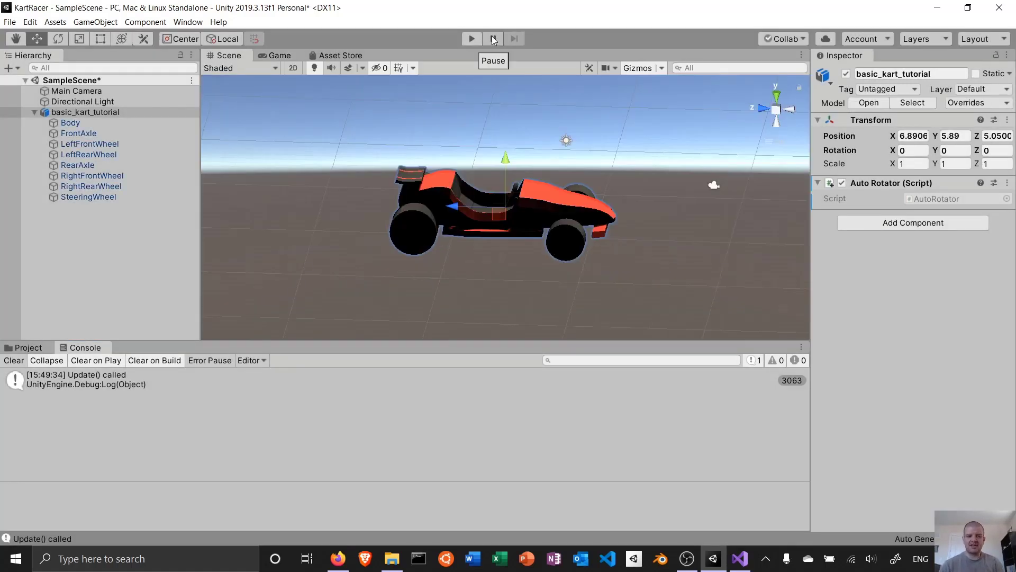
Return to AutoRotator.cs in Visual Studio and move the Debug.Log line from Update into the body of Start.
key("ctrl+super+Right")
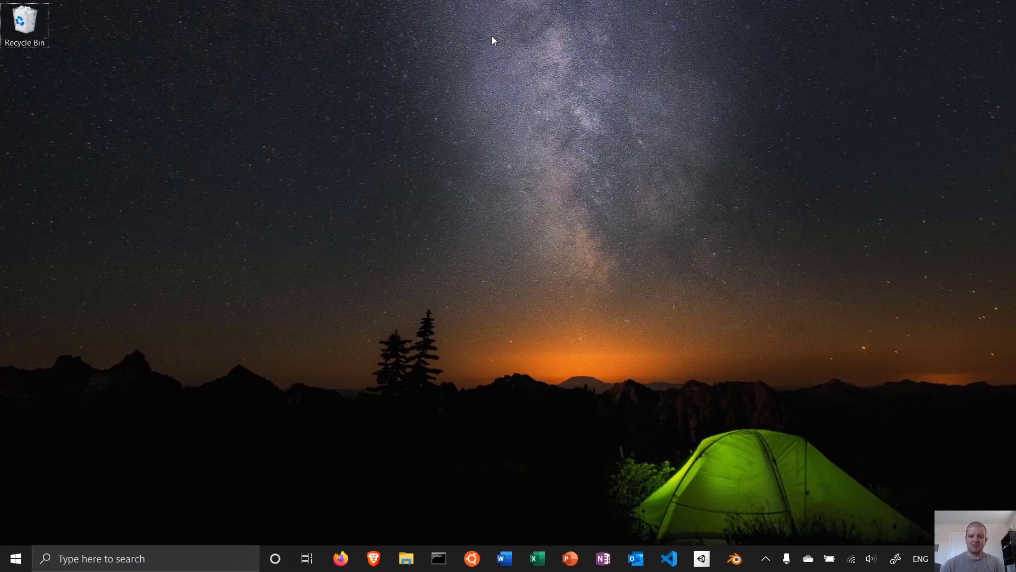
key("ctrl+super+Left")
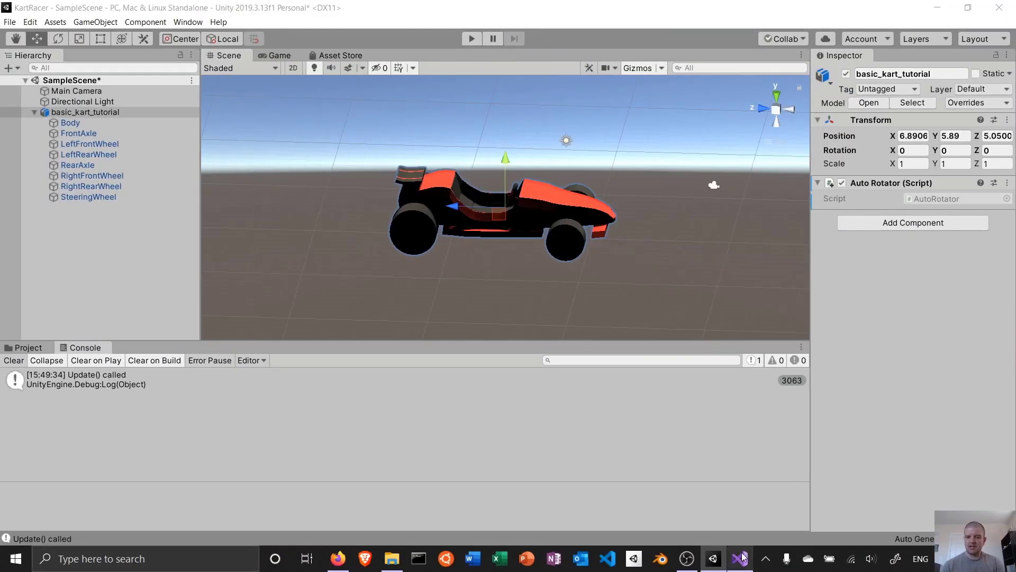
left_click(741, 557)
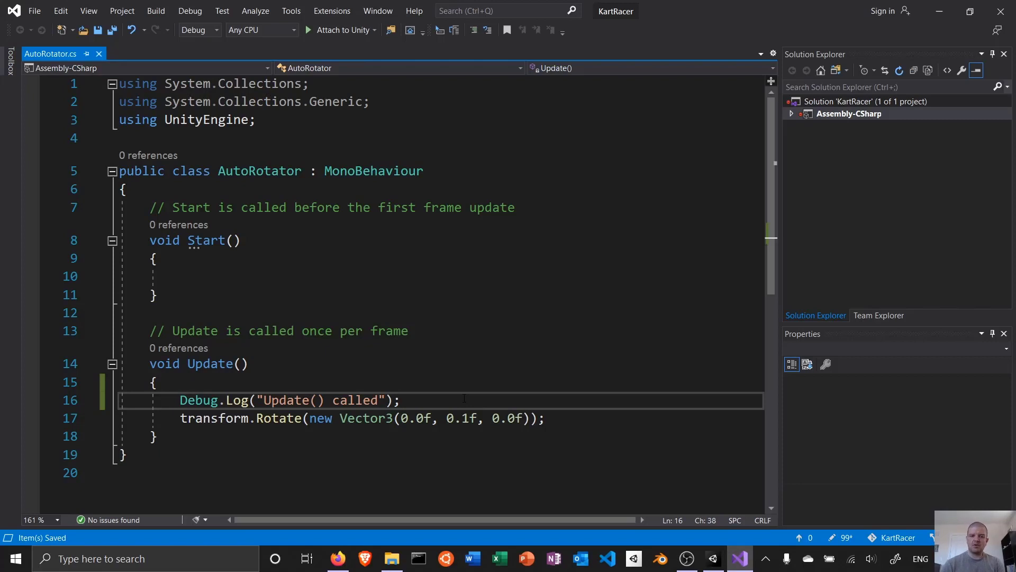
key("Right")
key("Up")
key("shift+Down")
key("ctrl+c")
key("Delete")
key("Up")
key("Up")
key("Up")
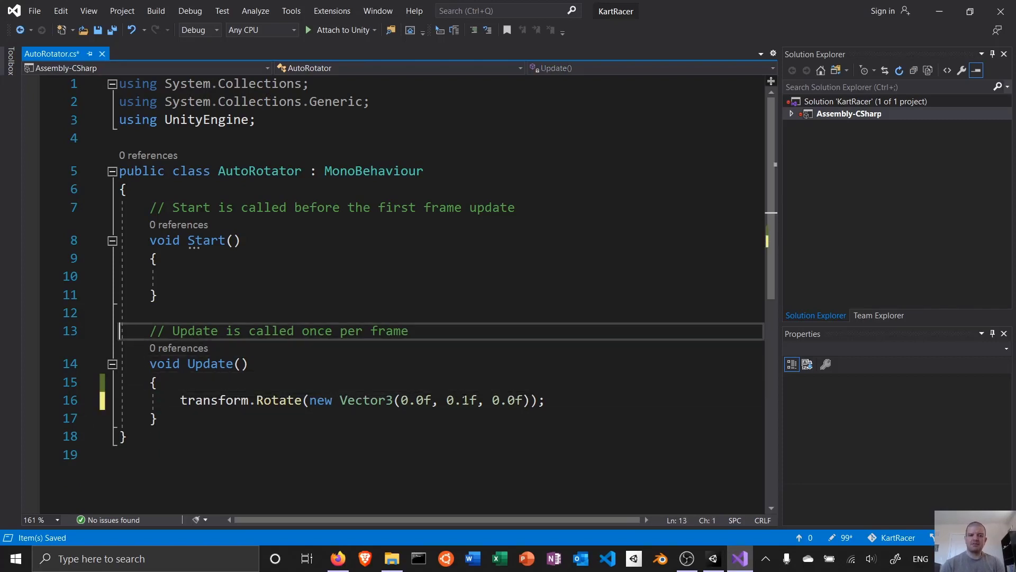
key("Up")
key("Up")
key("Up")
key("shift+Down")
key("ctrl+v")
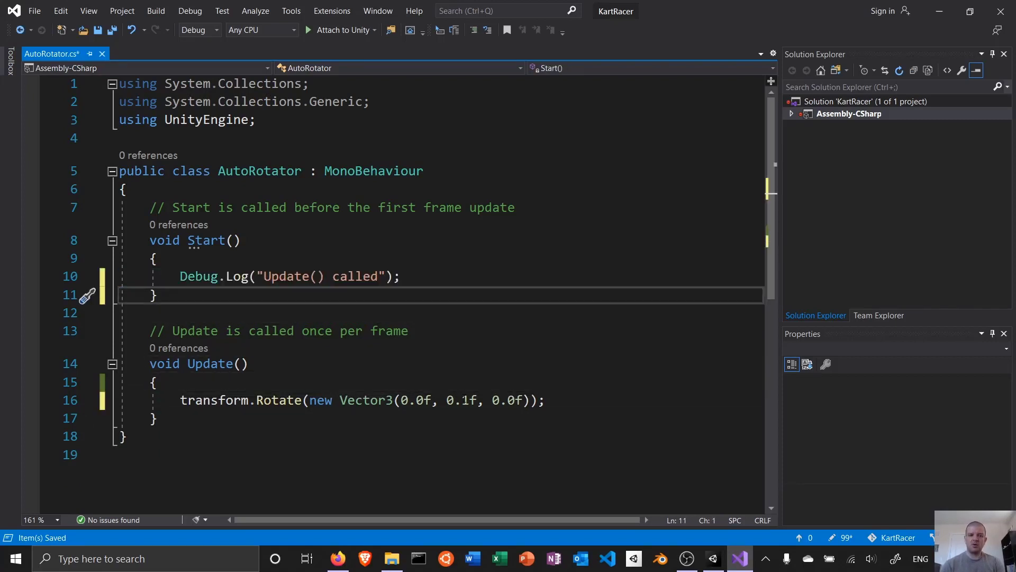
Change the log message in Start to "Start() called" and save the script.
key("Left")
key("Left")
key("Right")
key("shift+Left")
key("shift+Left")
key("shift+Left")
key("shift+Left")
key("shift+Left")
key("shift+Left")
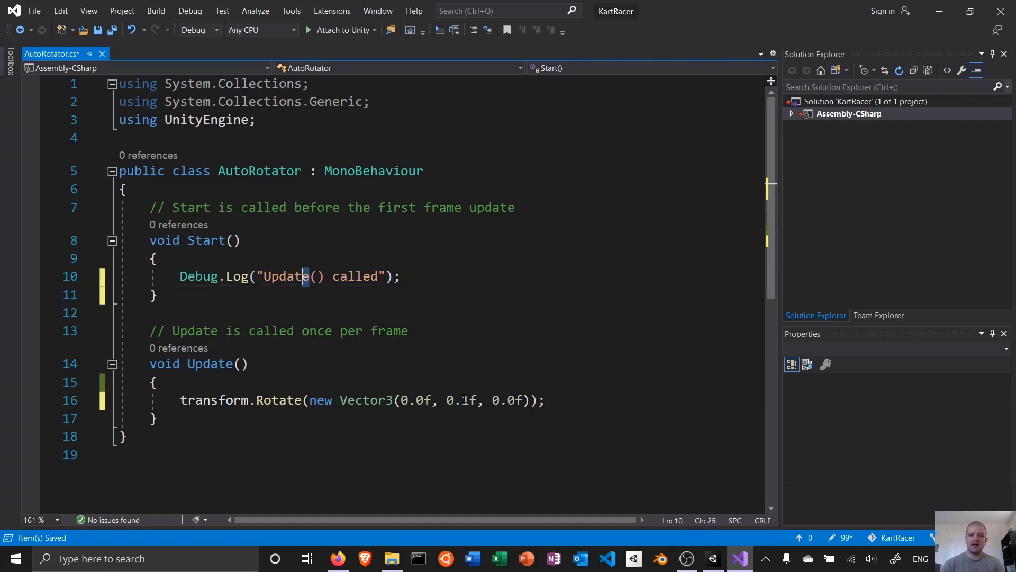
type("Star")
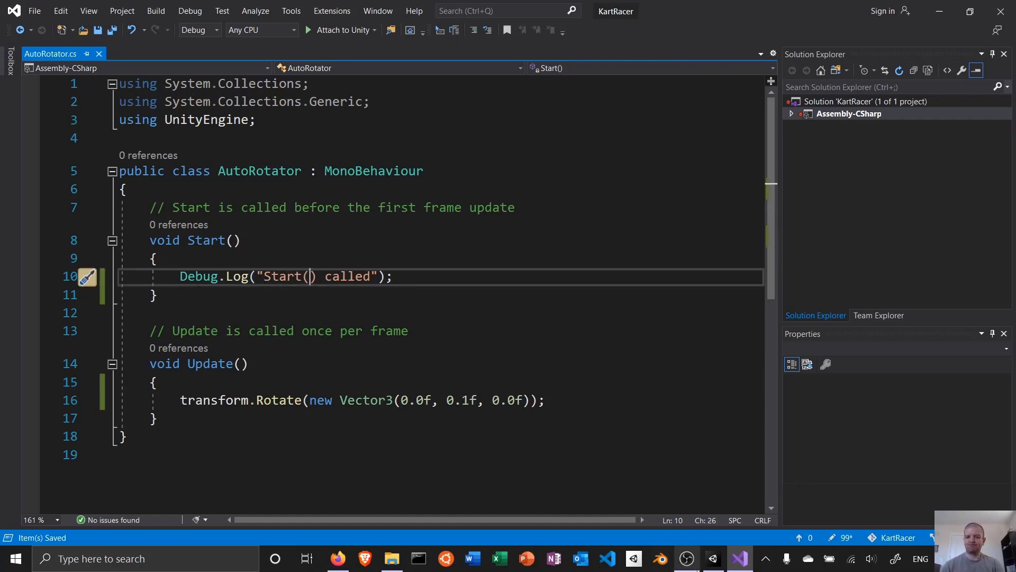
Switch to Unity and play the scene to check how often Start logs to the Console.
key("alt+Tab")
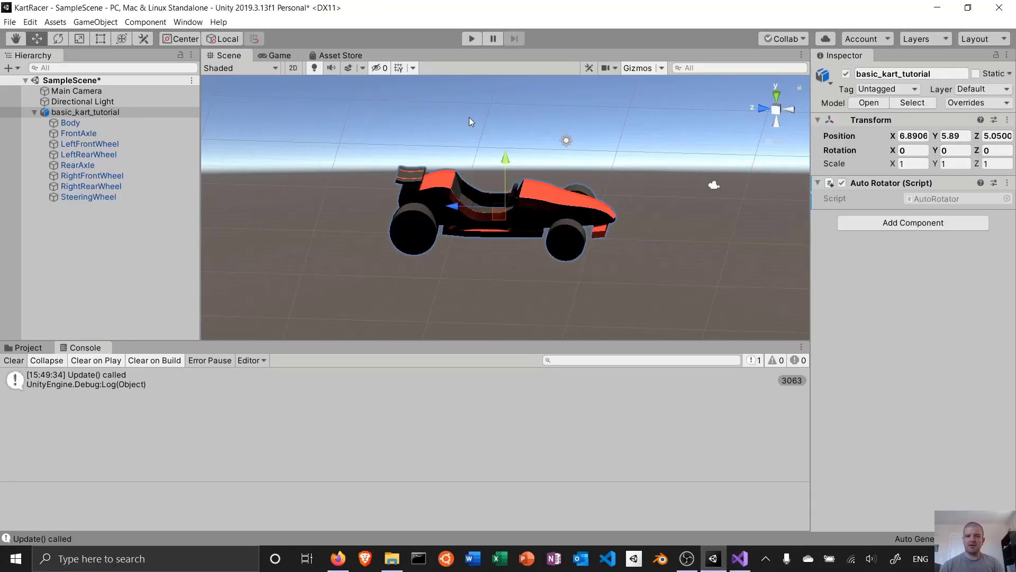
left_click(471, 38)
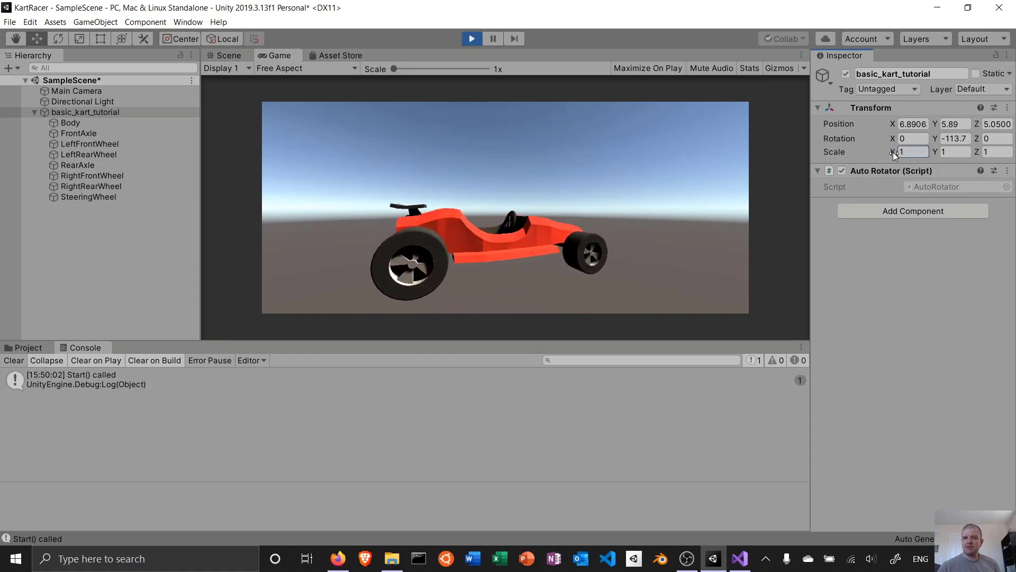
mouse_move(894, 151)
left_mouse_down()
mouse_move(917, 149)
mouse_move(878, 153)
mouse_move(934, 153)
mouse_move(897, 159)
left_mouse_up()
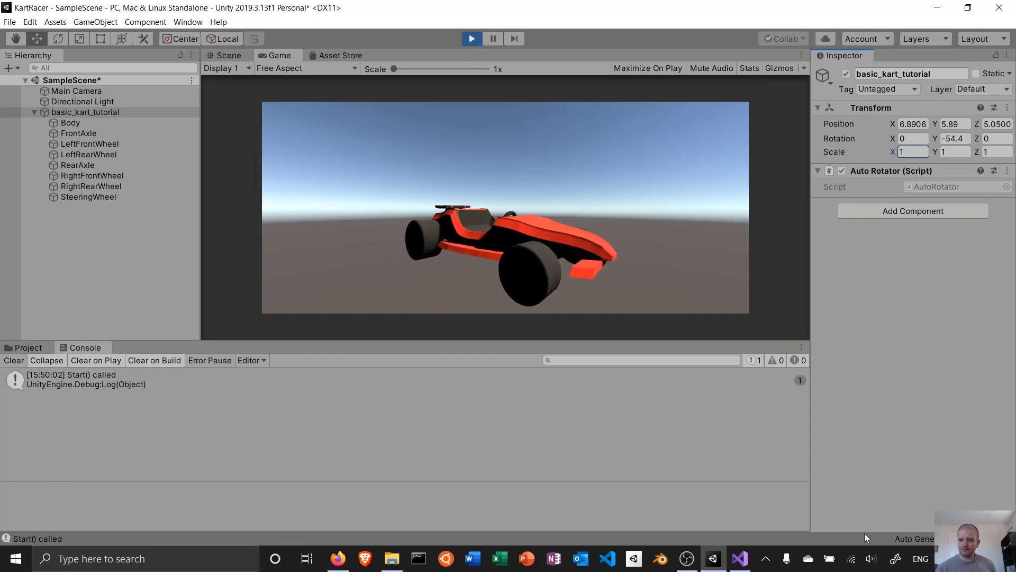
left_click(766, 558)
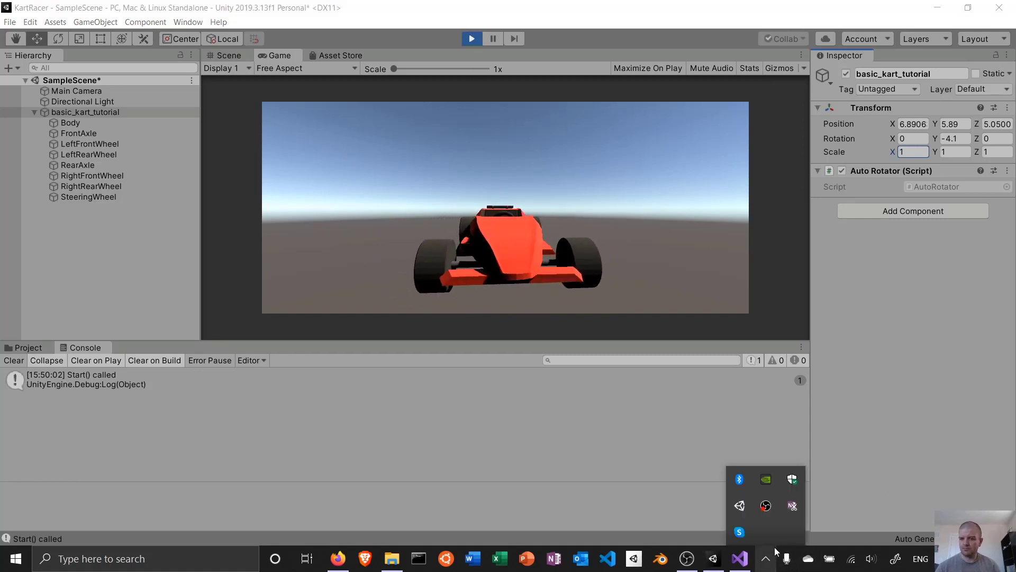
right_click(765, 506)
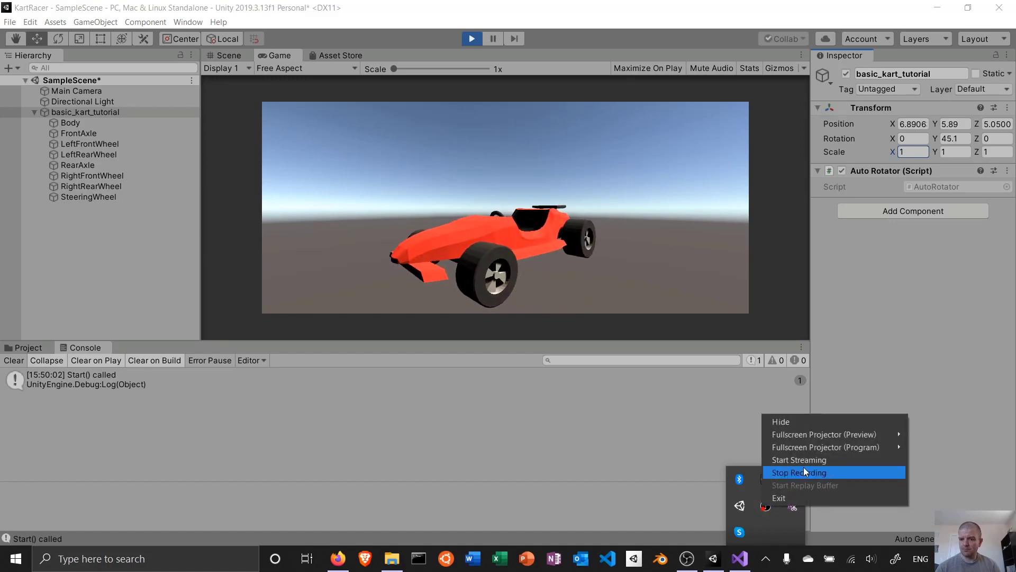